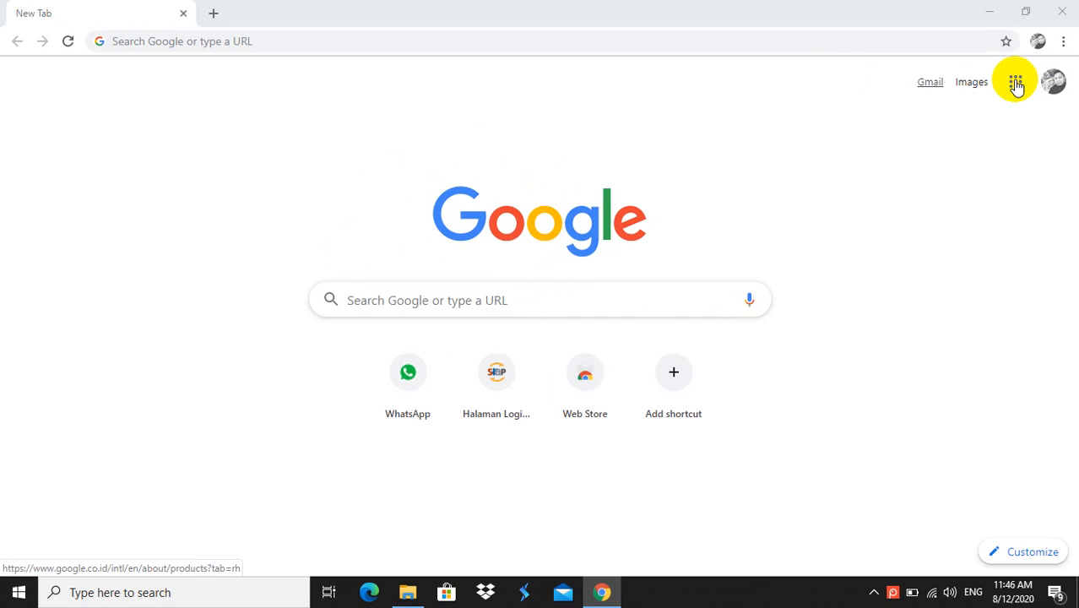
Step: Open Google Drive from the Google apps list on the new tab page
{"action": "left_click", "coordinate": [1016, 85]}
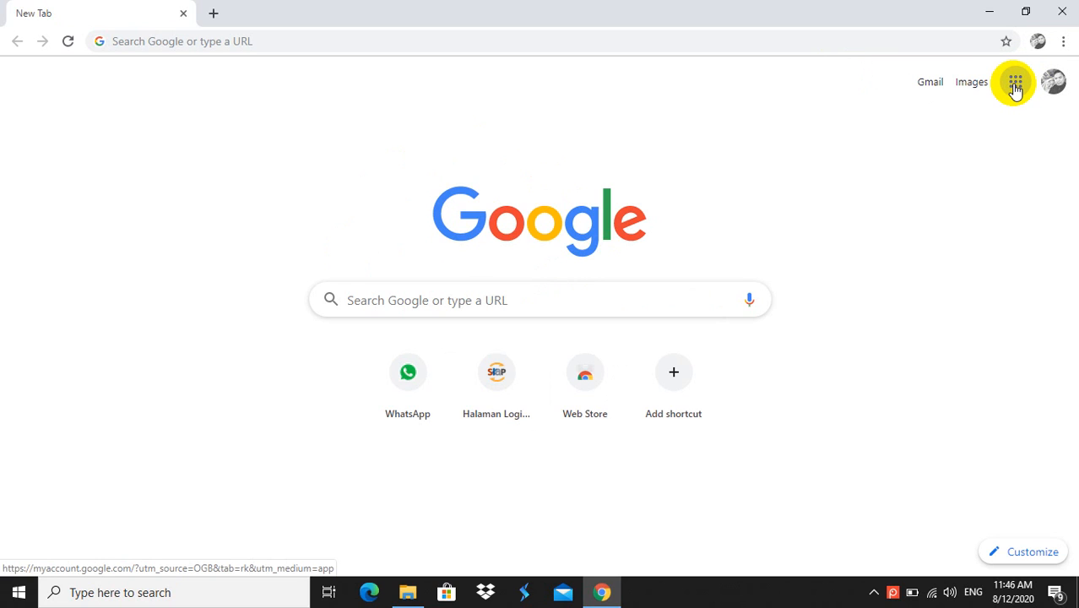
{"action": "left_click", "coordinate": [1016, 88]}
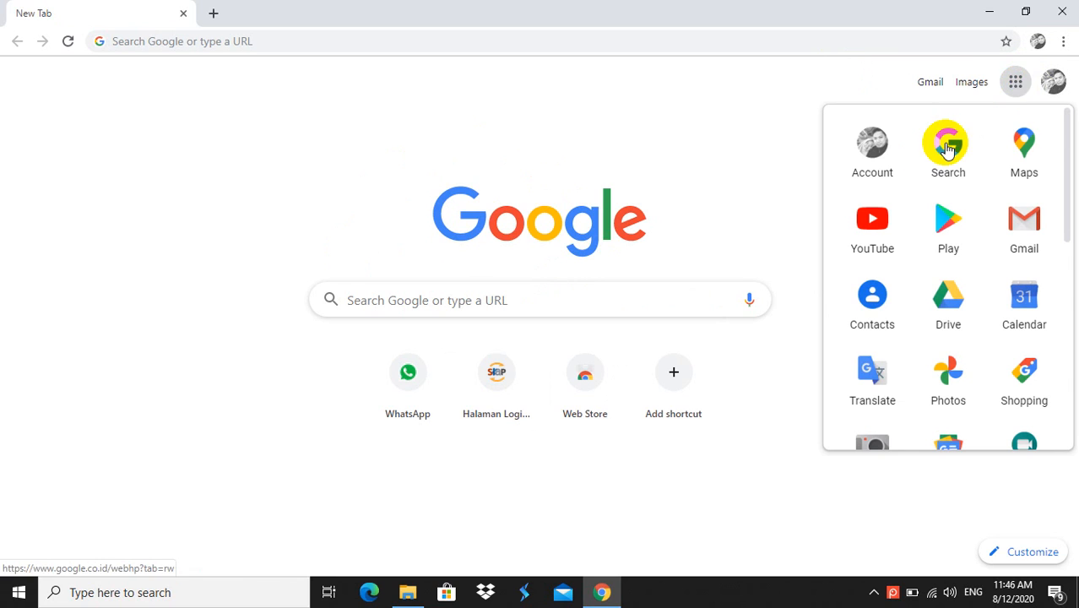
{"action": "left_click", "coordinate": [946, 317]}
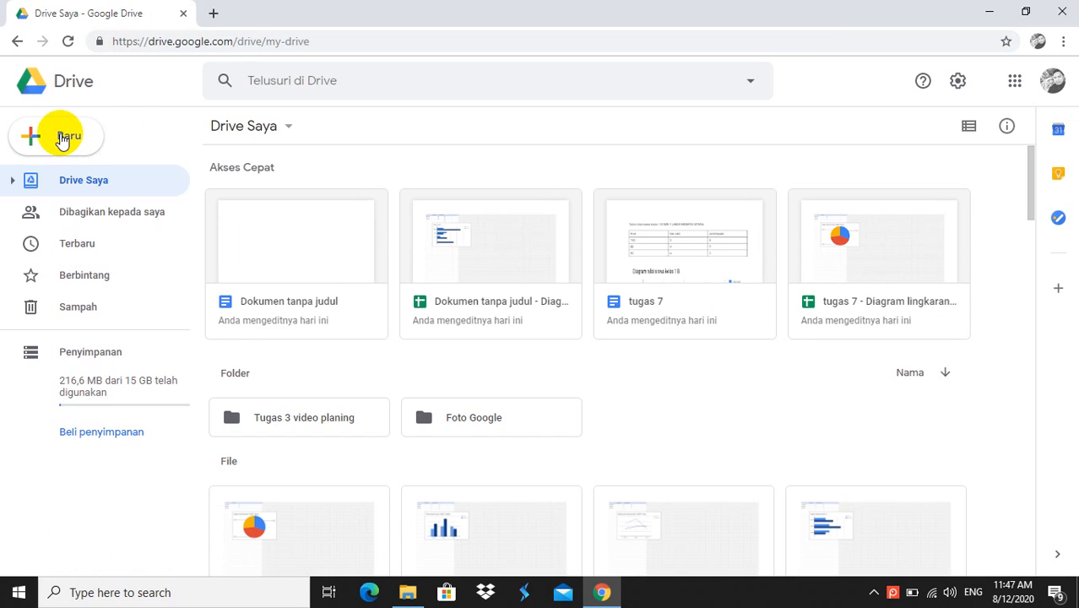
{"action": "left_click", "coordinate": [61, 135]}
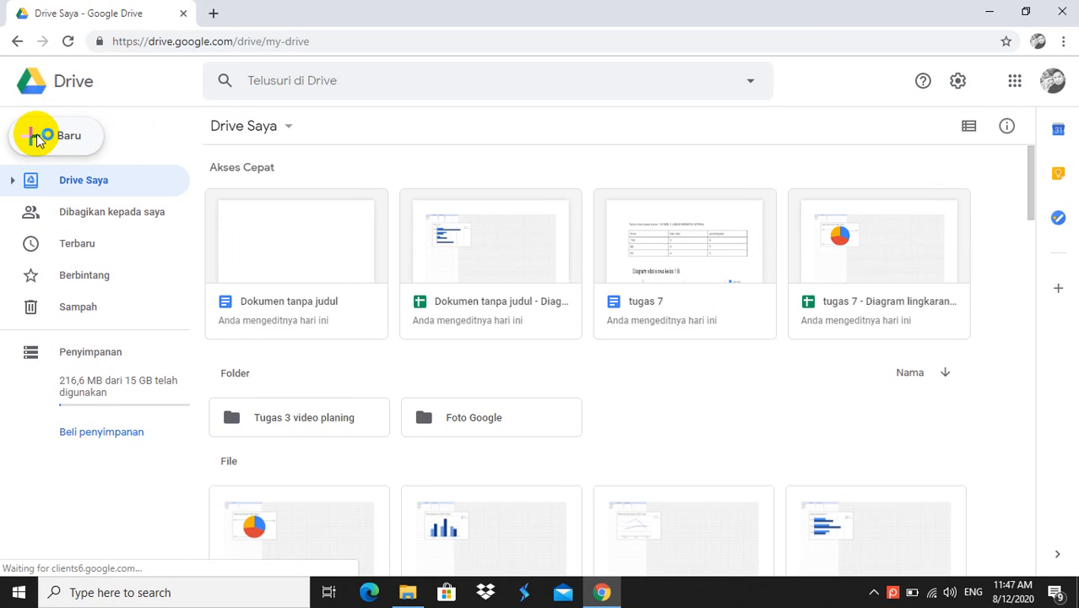
{"action": "double_click", "coordinate": [37, 139]}
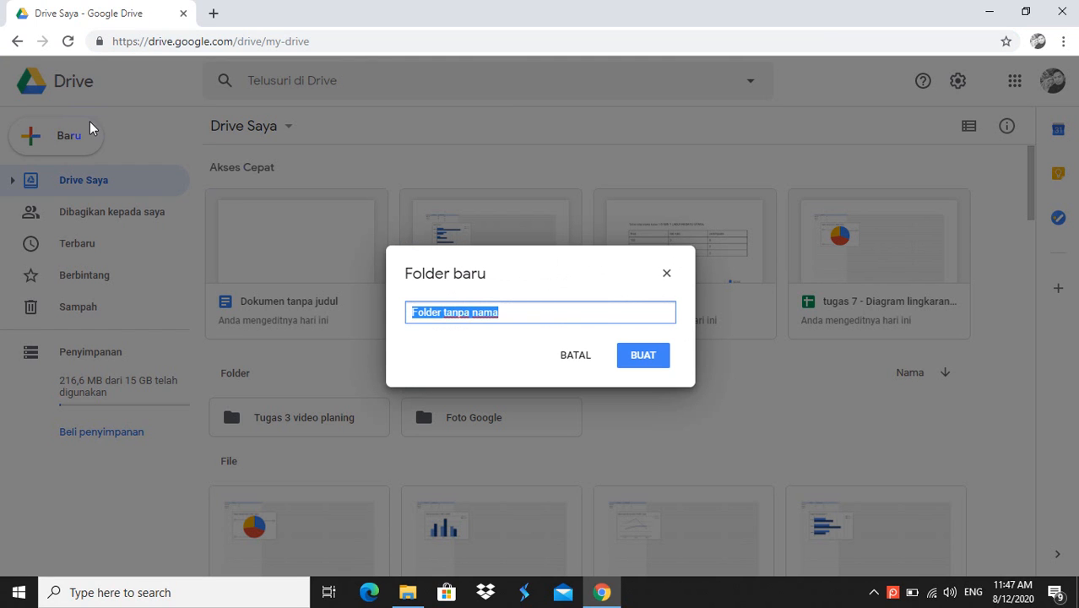
{"action": "left_click", "coordinate": [668, 274]}
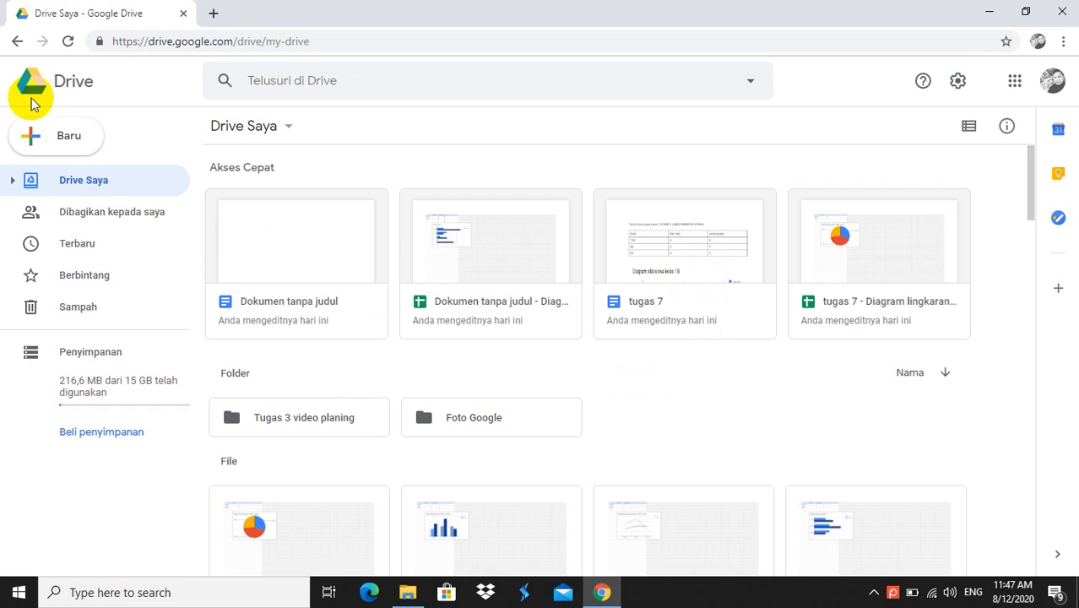
Step: Create a new blank Google Docs document from Drive
{"action": "left_click", "coordinate": [51, 145]}
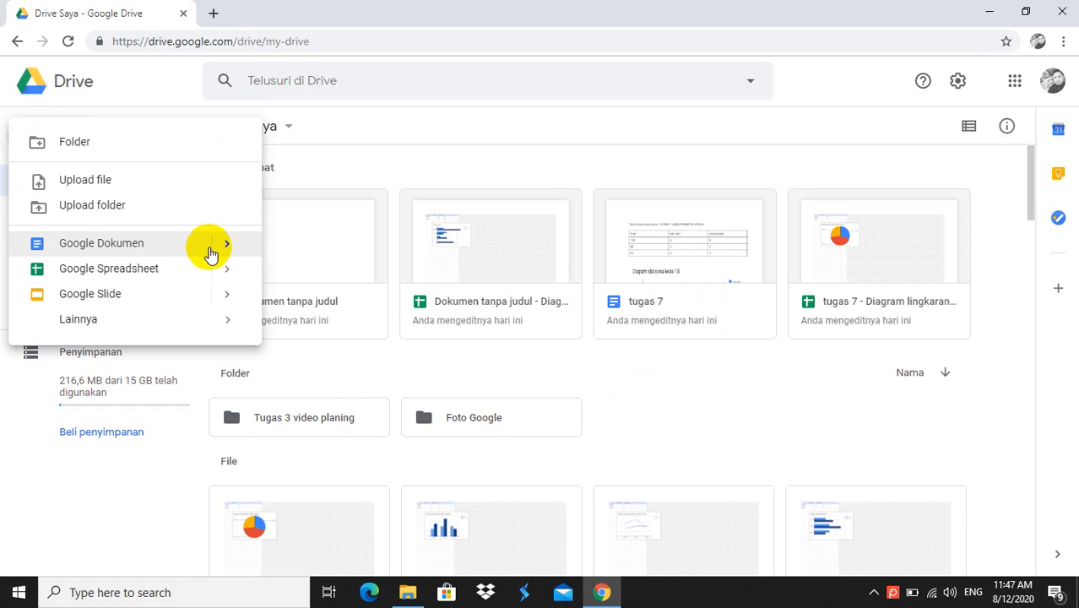
{"action": "mouse_move", "coordinate": [225, 250]}
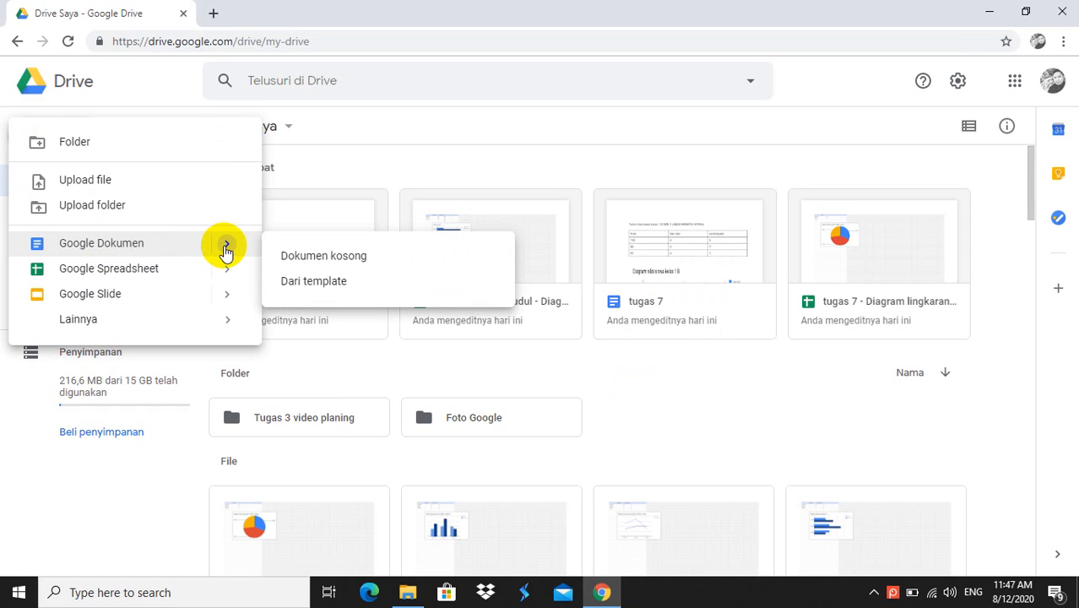
{"action": "left_click", "coordinate": [288, 261]}
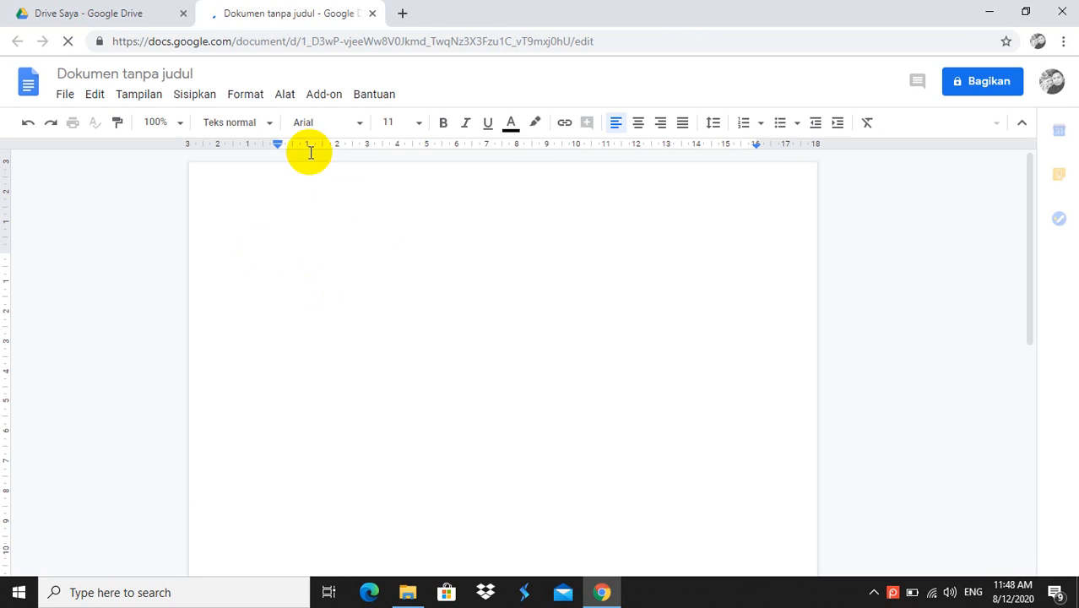
Step: Write the heading line "nilai siswa kelas 1 B MIN 1 LABUHANBATU UTARA" at the start of the document
{"action": "left_click", "coordinate": [281, 263]}
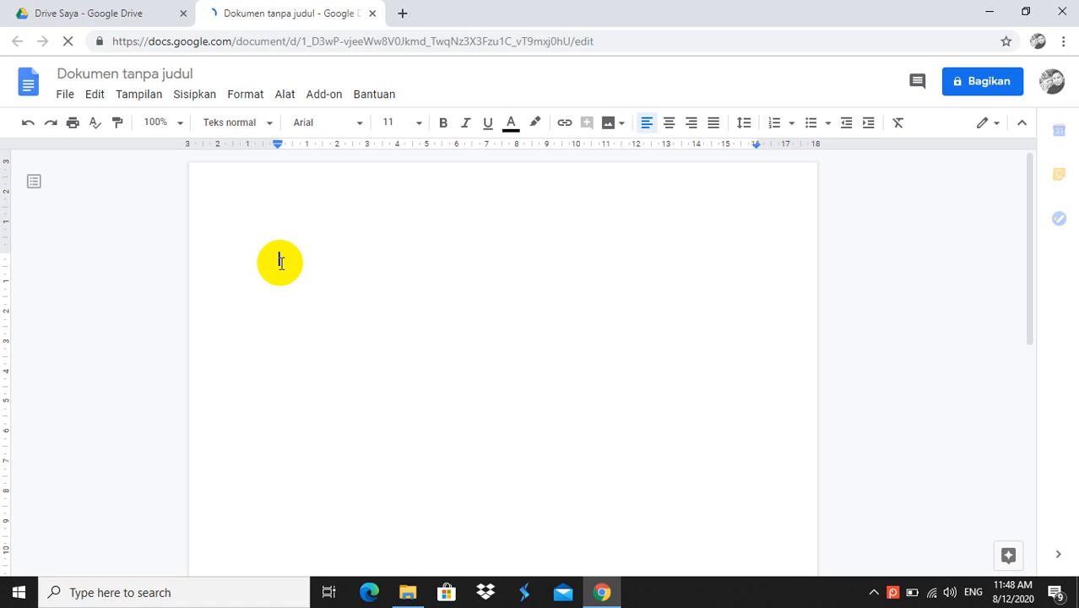
{"action": "type", "text": "ni"}
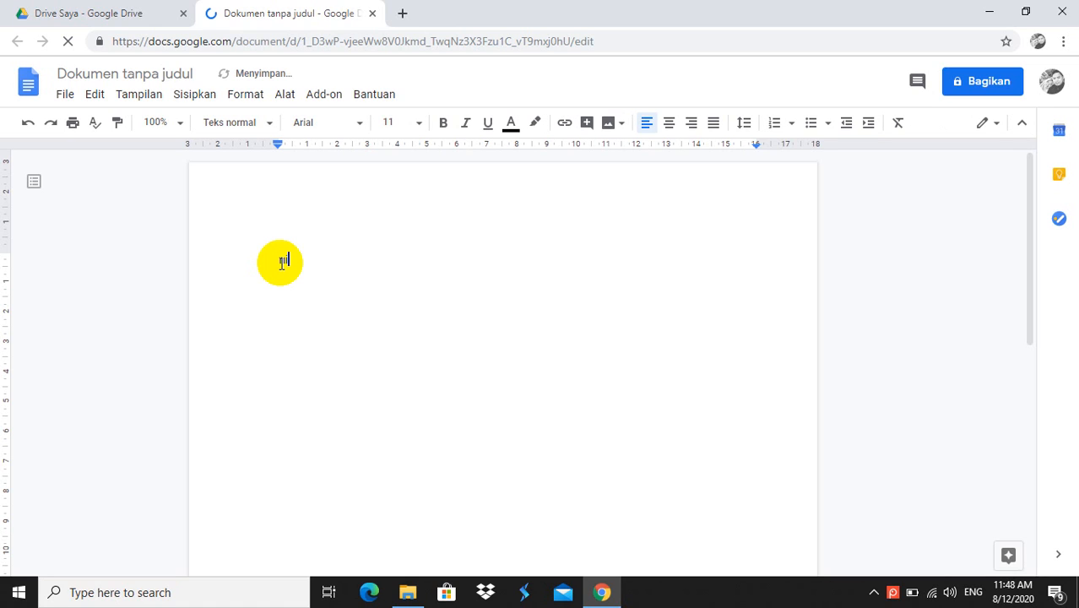
{"action": "type", "text": "lai"}
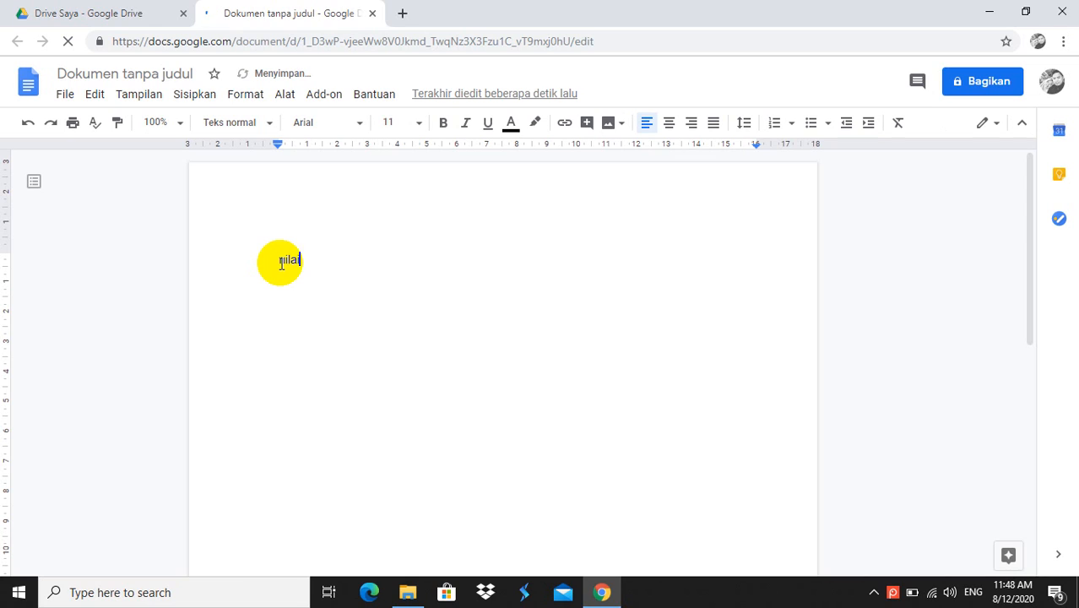
{"action": "type", "text": " sisw"}
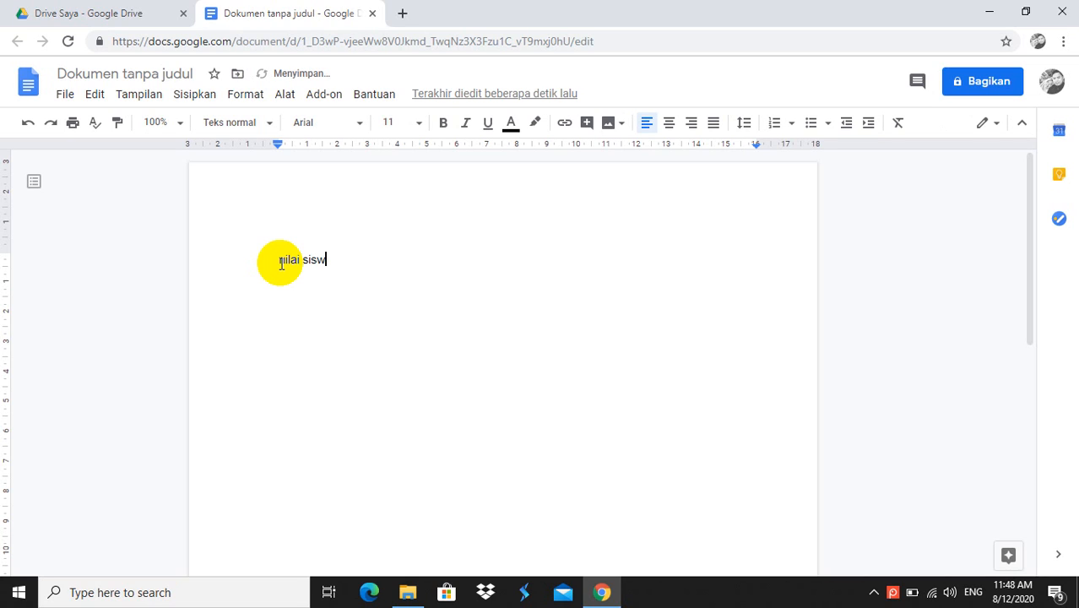
{"action": "type", "text": "a kelas 1 b"}
{"action": "key", "text": "BackSpace"}
{"action": "key", "text": "BackSpace"}
{"action": "type", "text": "B MIN 1 "}
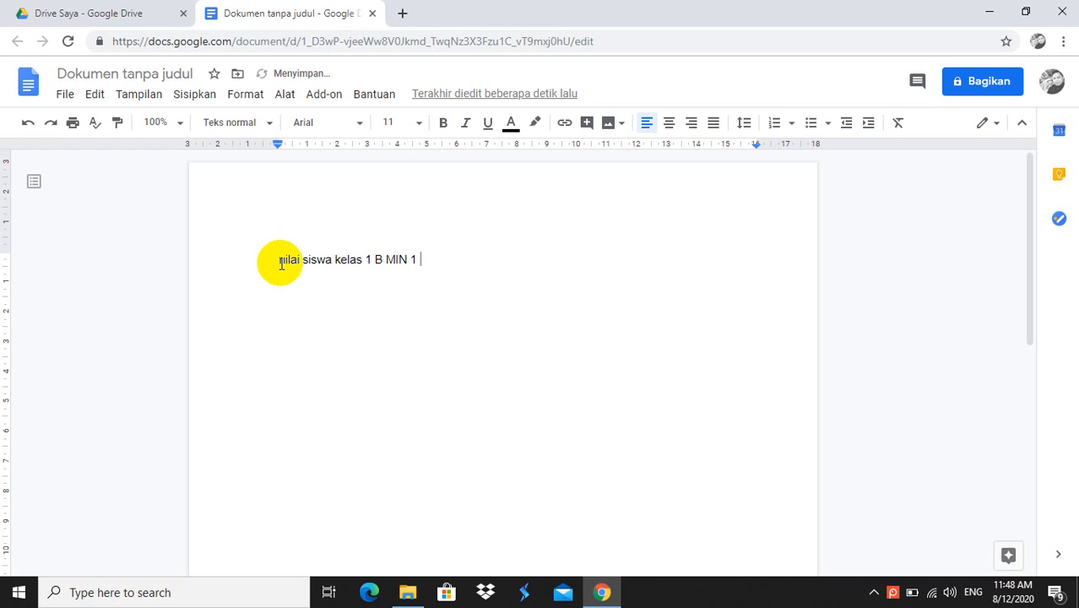
{"action": "type", "text": "LABUHANBATU UTARA"}
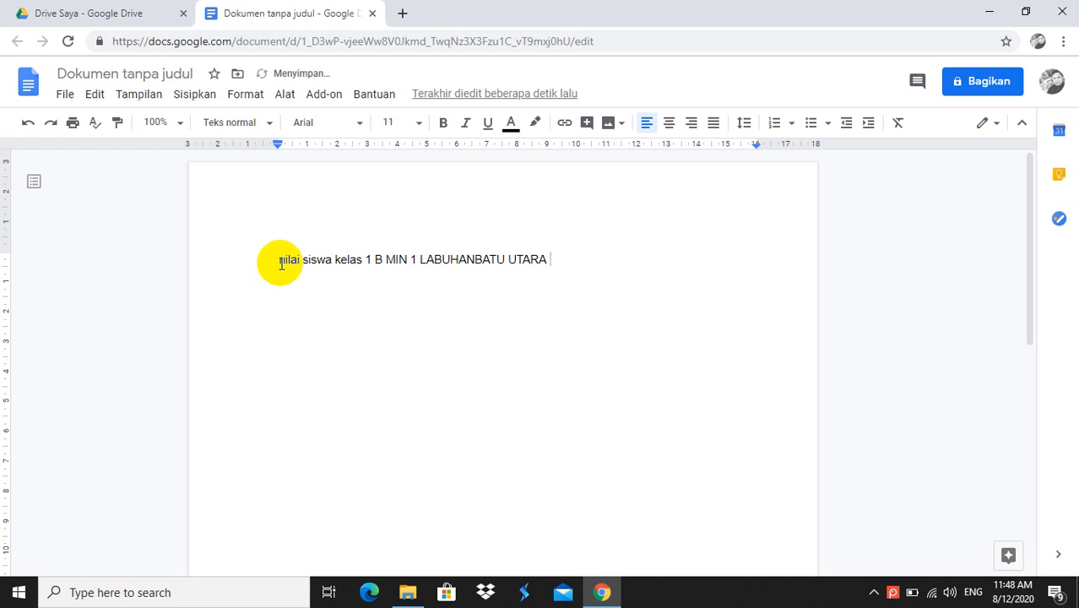
Step: Add the line "LAKI LAKI 100=3, 90=4, 80=4" below the heading
{"action": "key", "text": "Return"}
{"action": "type", "text": "LAKI LAKI "}
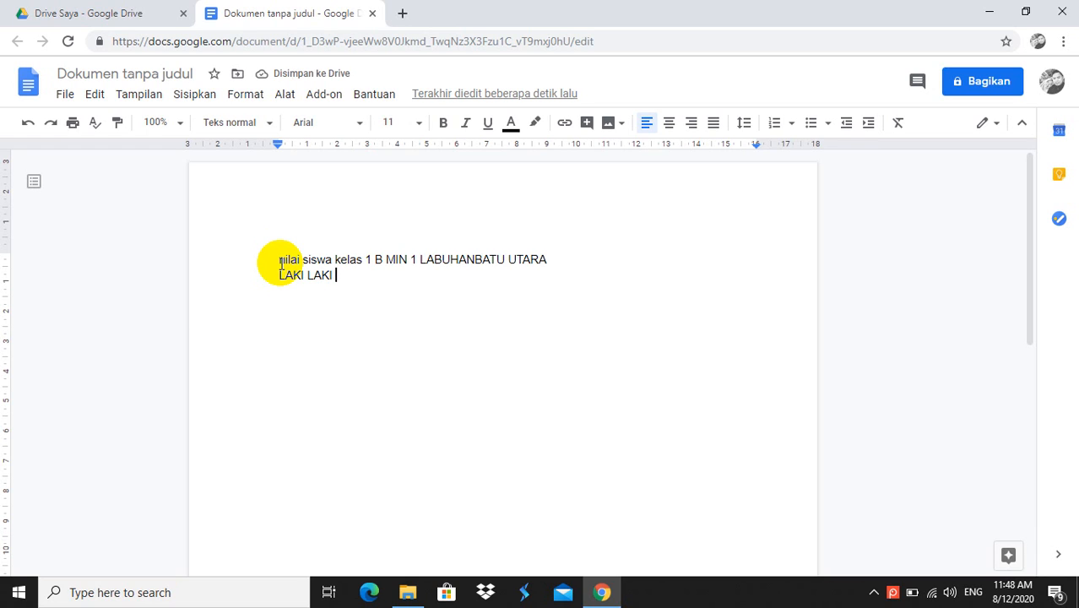
{"action": "type", "text": "100"}
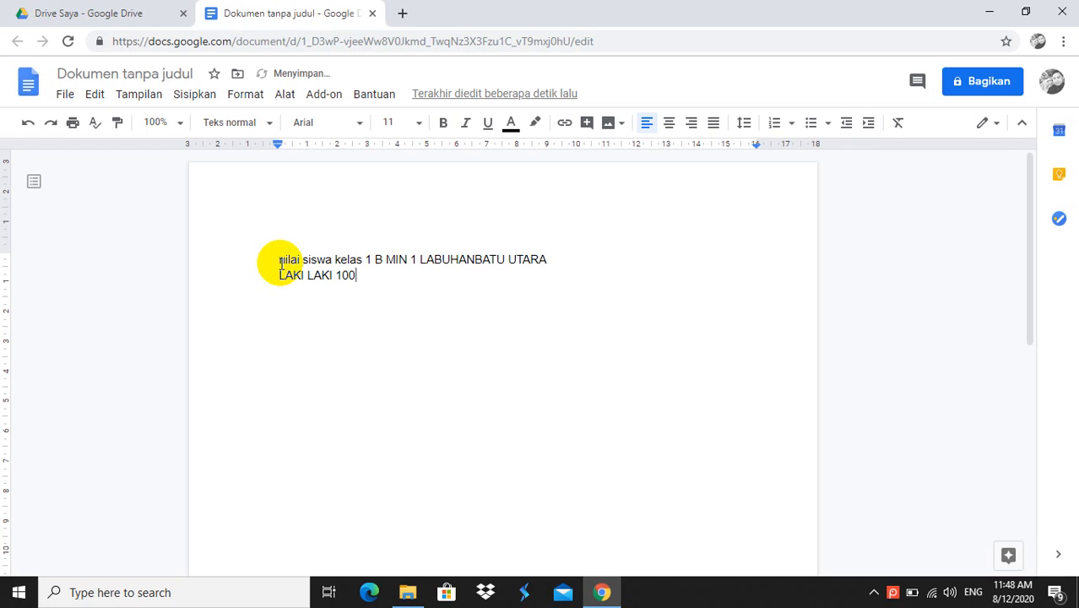
{"action": "type", "text": "=3, 90=4,"}
{"action": "type", "text": "80=4"}
{"action": "key", "text": "Return"}
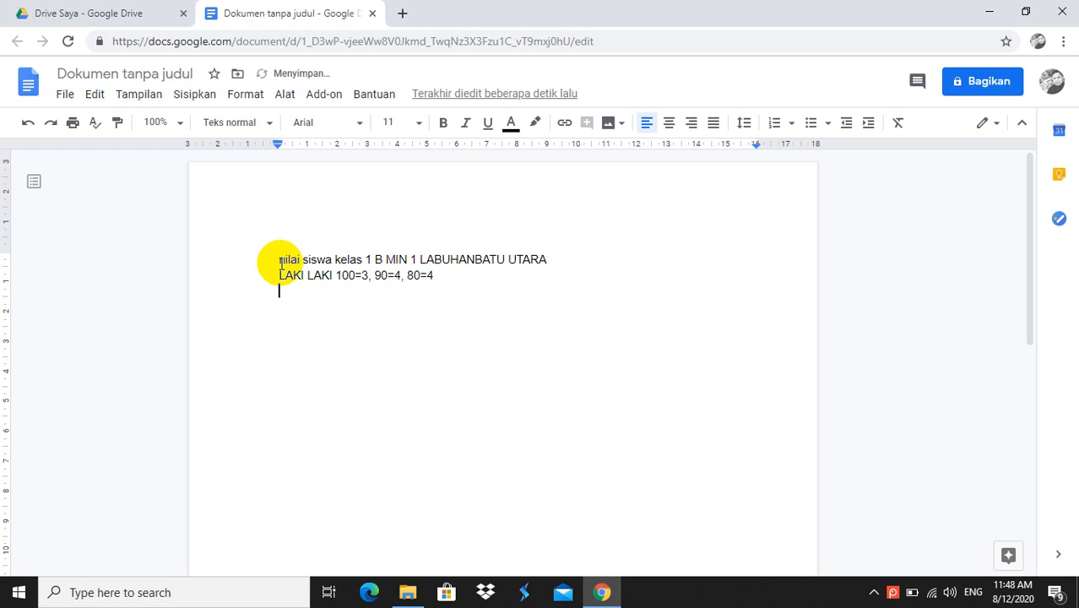
Step: Add the line "PEREMPUAN 100=5, 90=7 ,80=3" below the LAKI LAKI line and begin a new paragraph
{"action": "type", "text": "PEREMPUA"}
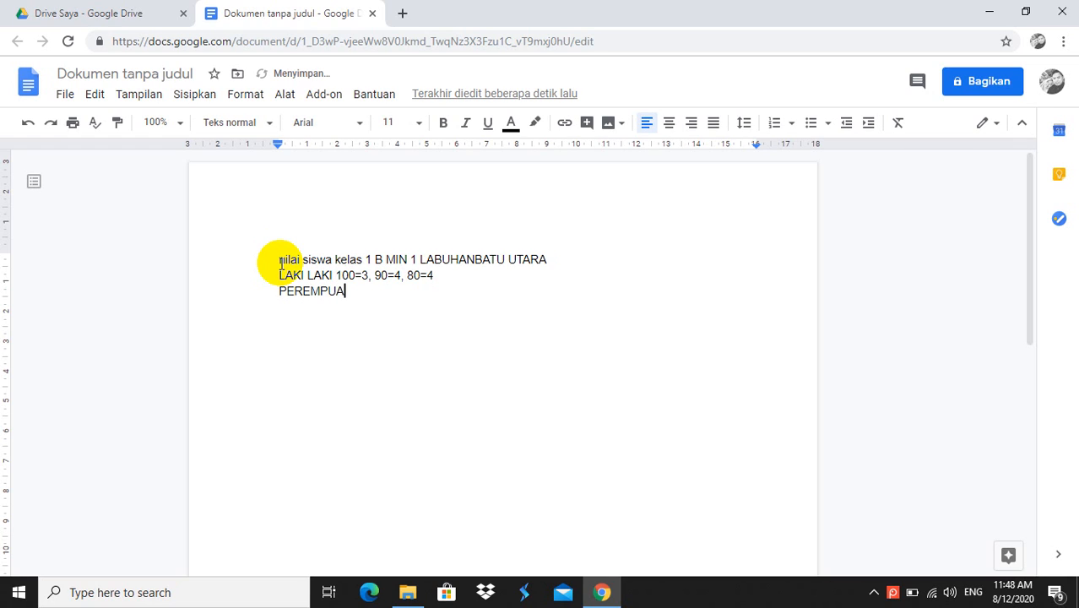
{"action": "type", "text": "N 100=5, 90=7"}
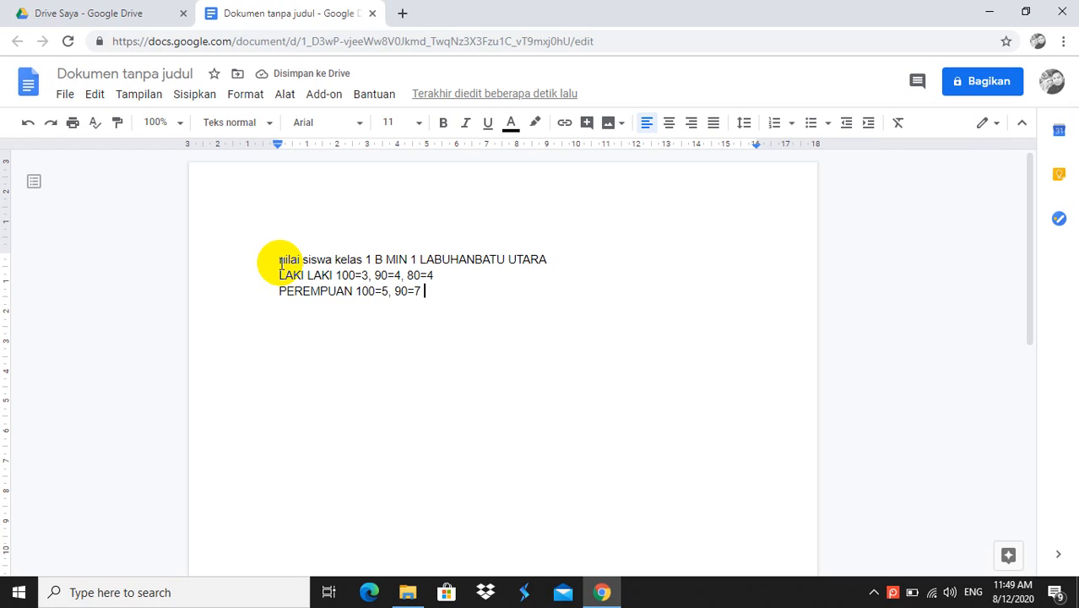
{"action": "type", "text": " ,80=3"}
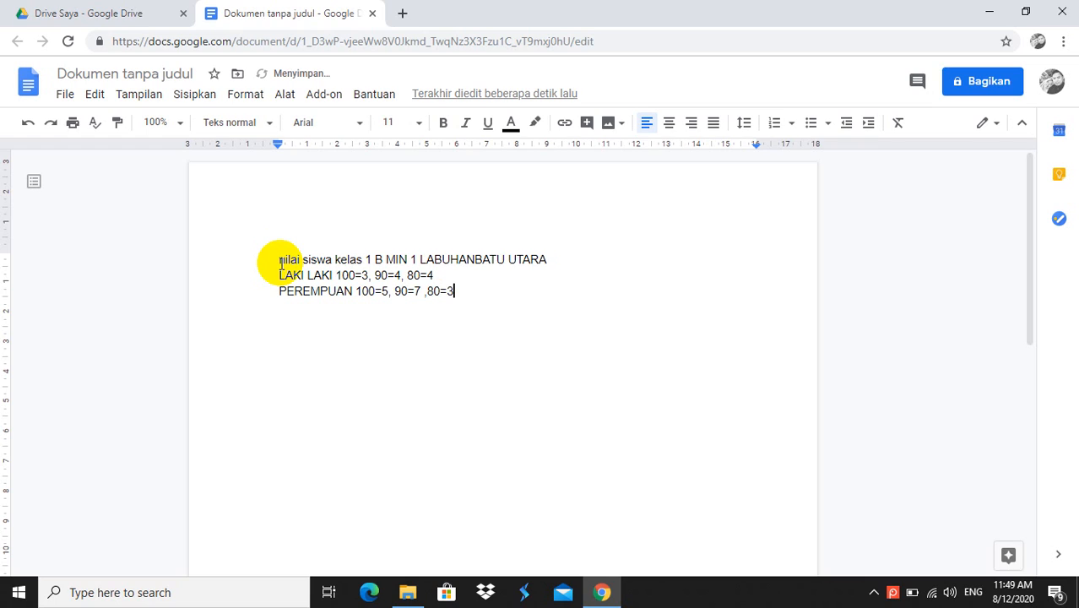
{"action": "key", "text": "Return"}
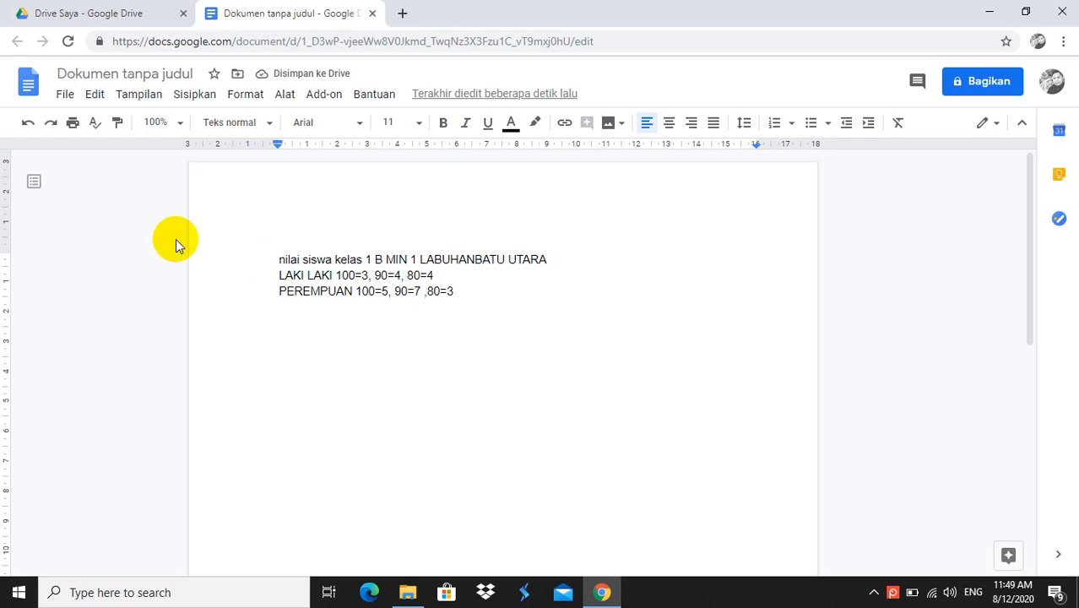
Step: Insert a bar chart (Batang) below the student score lines
{"action": "left_click", "coordinate": [191, 99]}
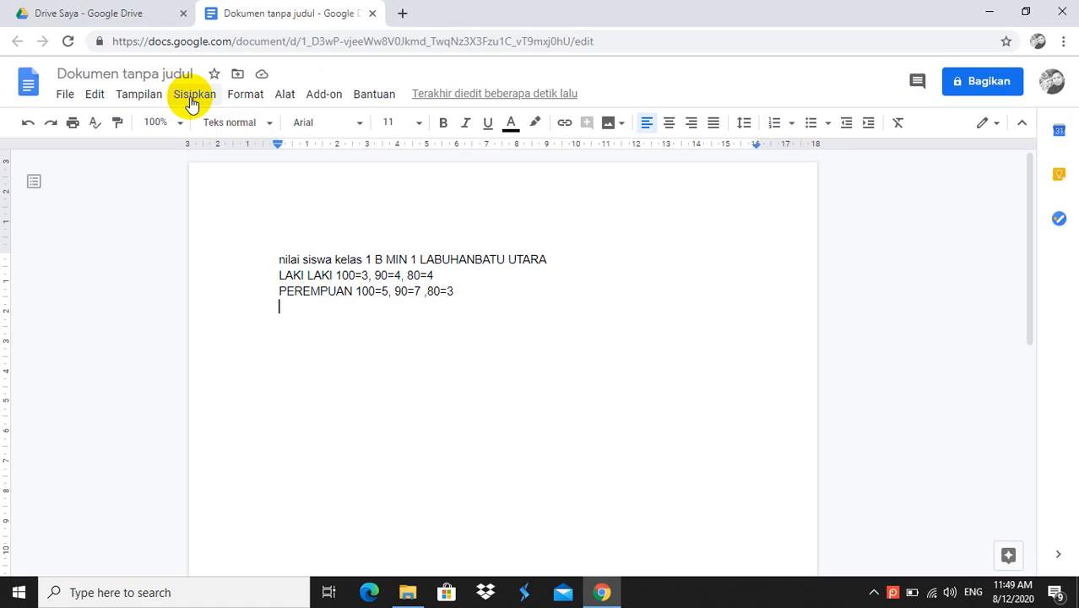
{"action": "left_click", "coordinate": [192, 99]}
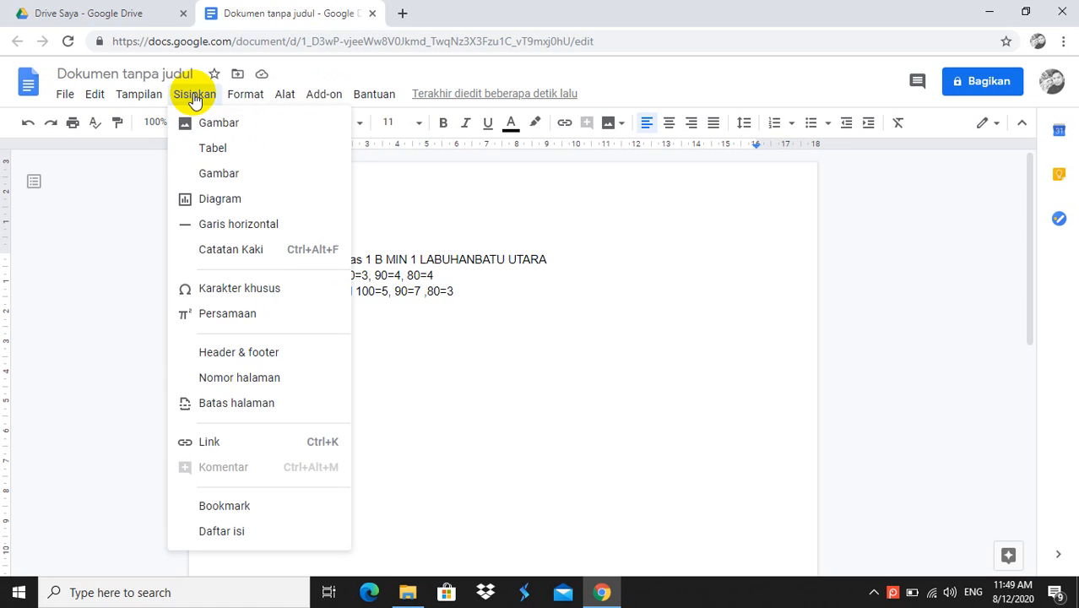
{"action": "left_click", "coordinate": [194, 100]}
{"action": "left_click", "coordinate": [194, 97]}
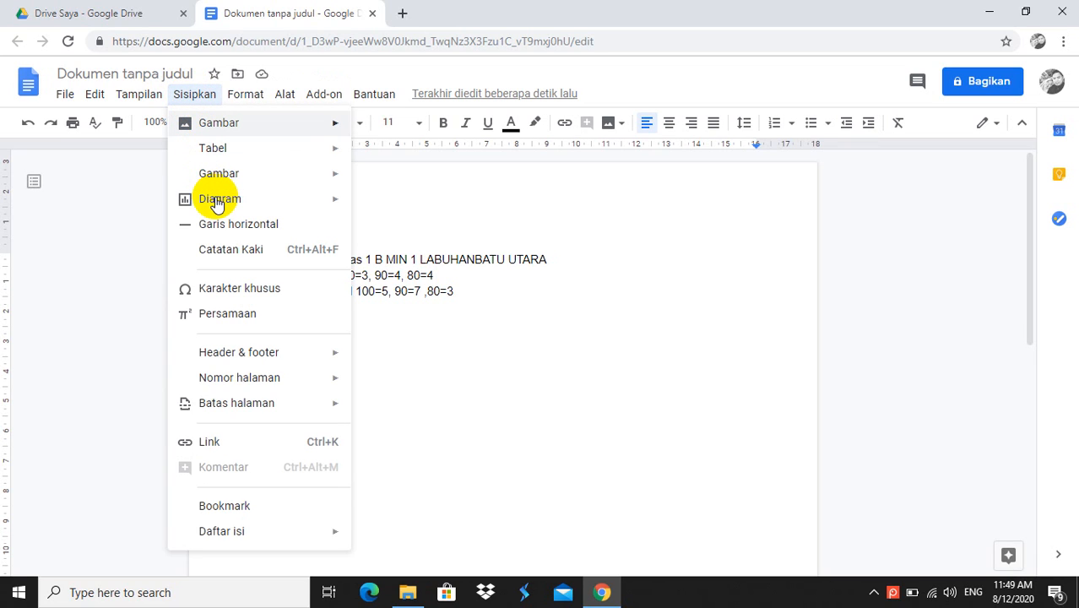
{"action": "mouse_move", "coordinate": [253, 203]}
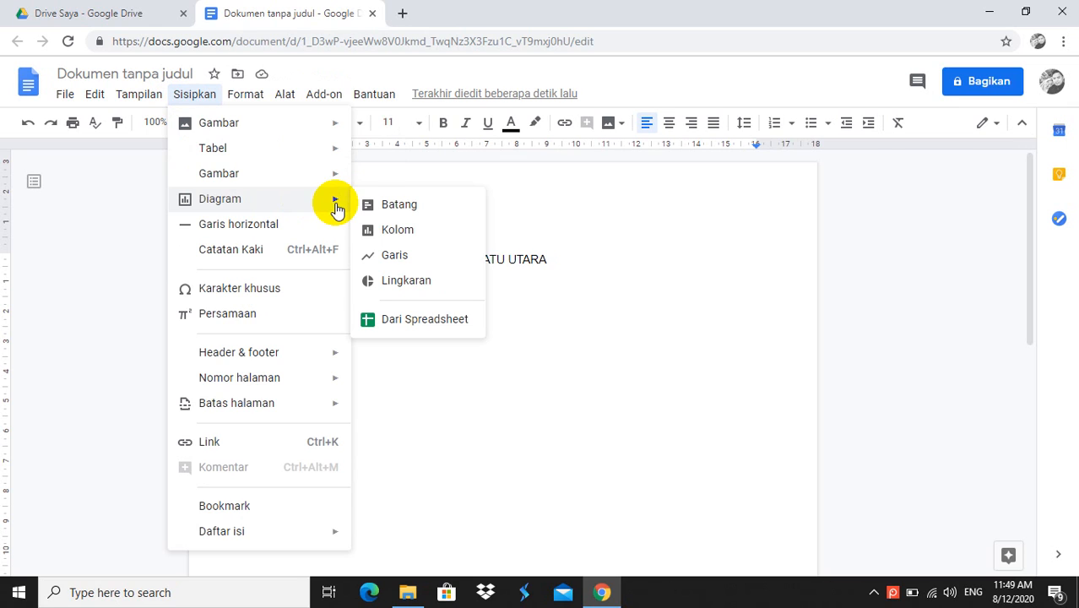
{"action": "left_click", "coordinate": [385, 207]}
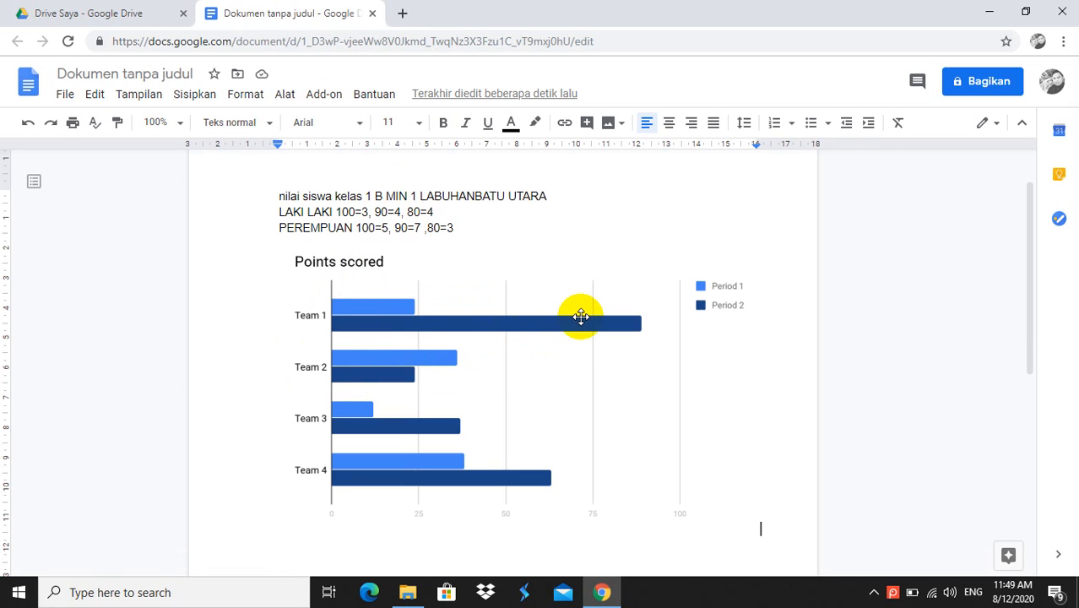
Step: Open the source spreadsheet linked to the inserted bar chart
{"action": "left_click", "coordinate": [673, 310]}
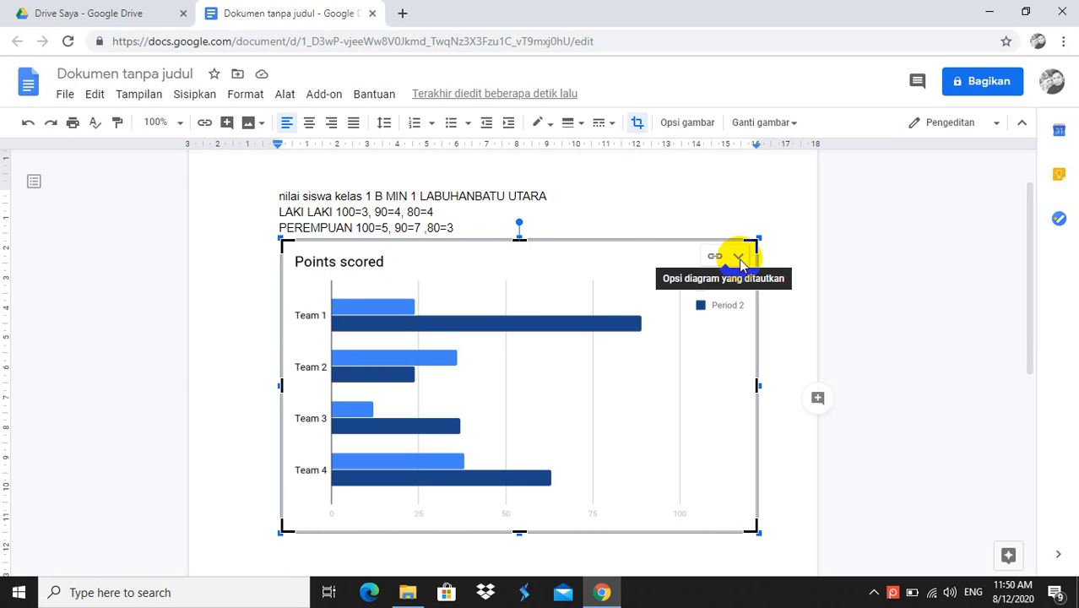
{"action": "left_click", "coordinate": [739, 257]}
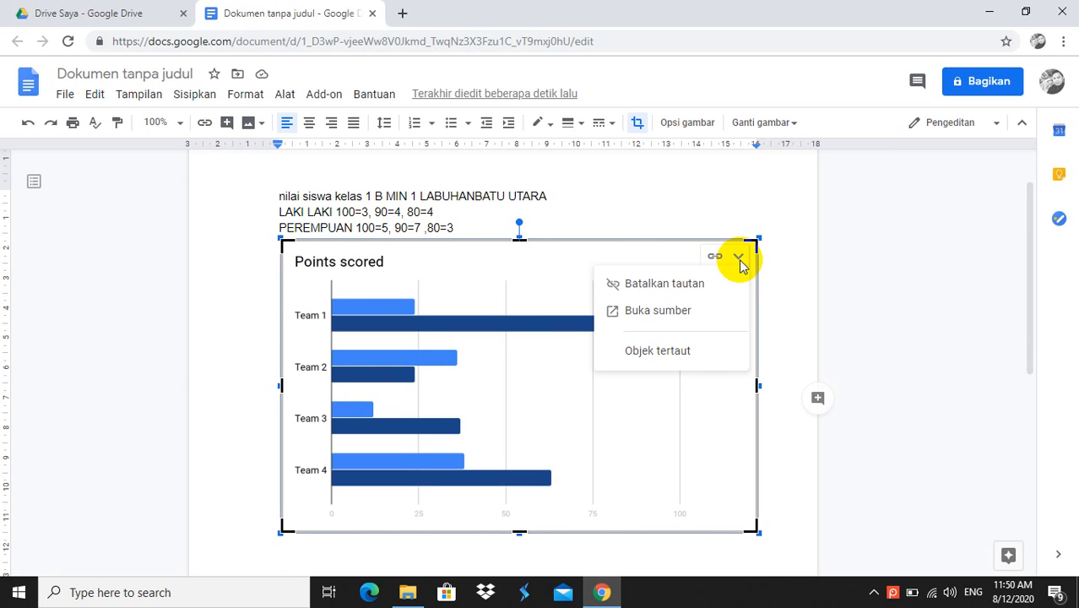
{"action": "left_click", "coordinate": [670, 312]}
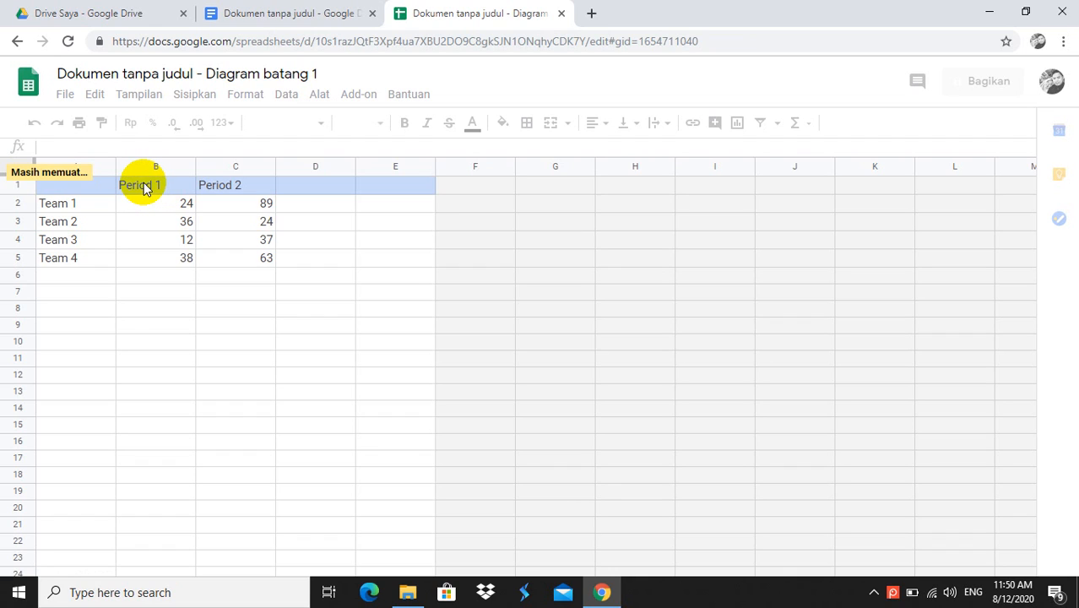
{"action": "left_click", "coordinate": [143, 185]}
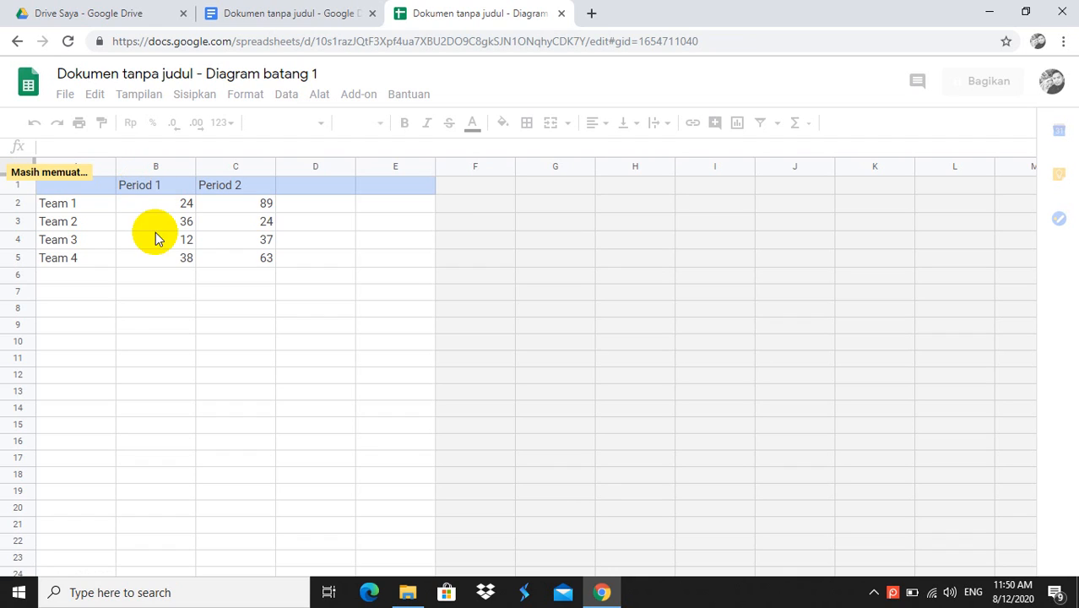
{"action": "type", "text": "L"}
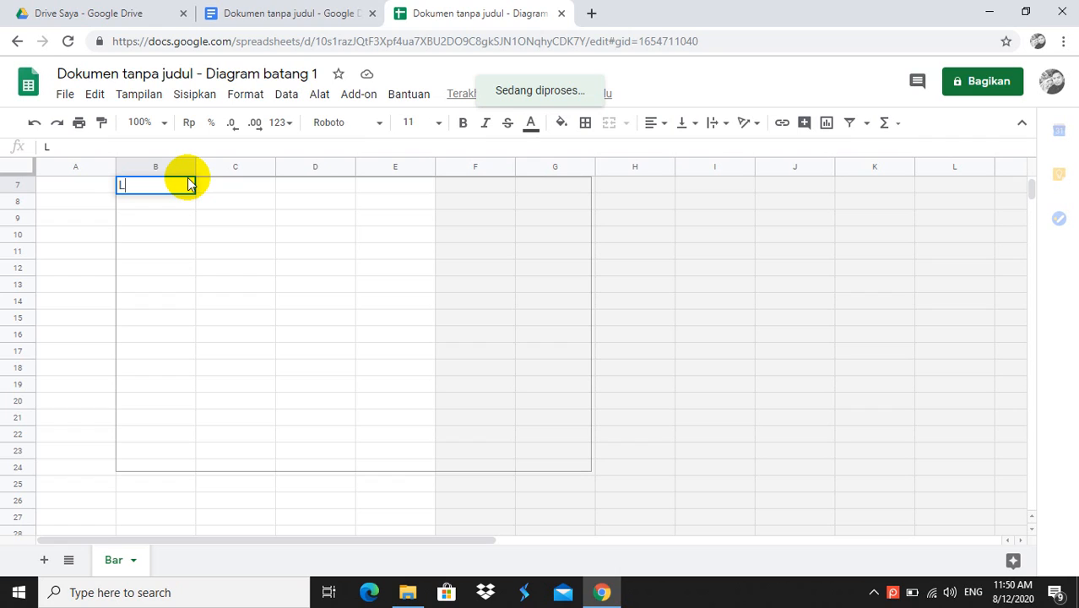
{"action": "key", "text": "BackSpace"}
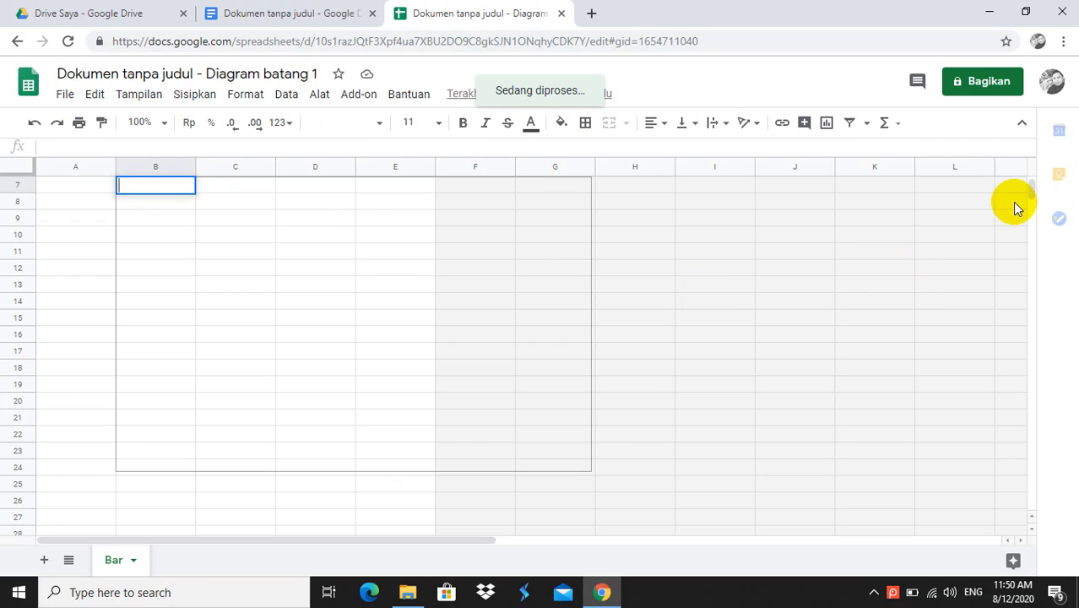
{"action": "left_click_drag", "start_coordinate": [1030, 193], "coordinate": [1026, 128]}
{"action": "left_click_drag", "start_coordinate": [327, 538], "coordinate": [184, 547]}
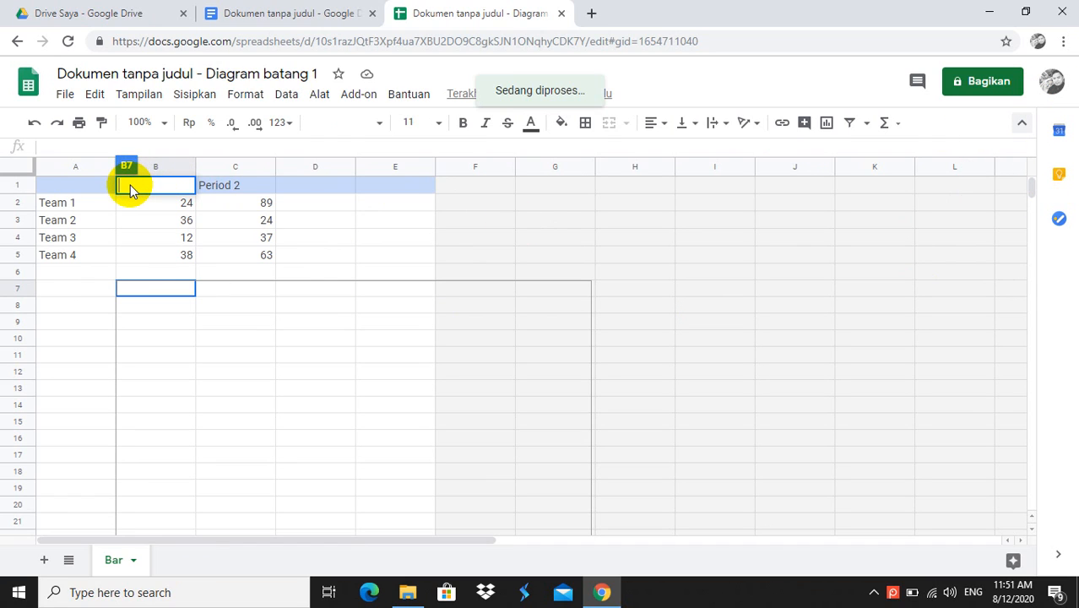
{"action": "type", "text": "LAKI LAKI"}
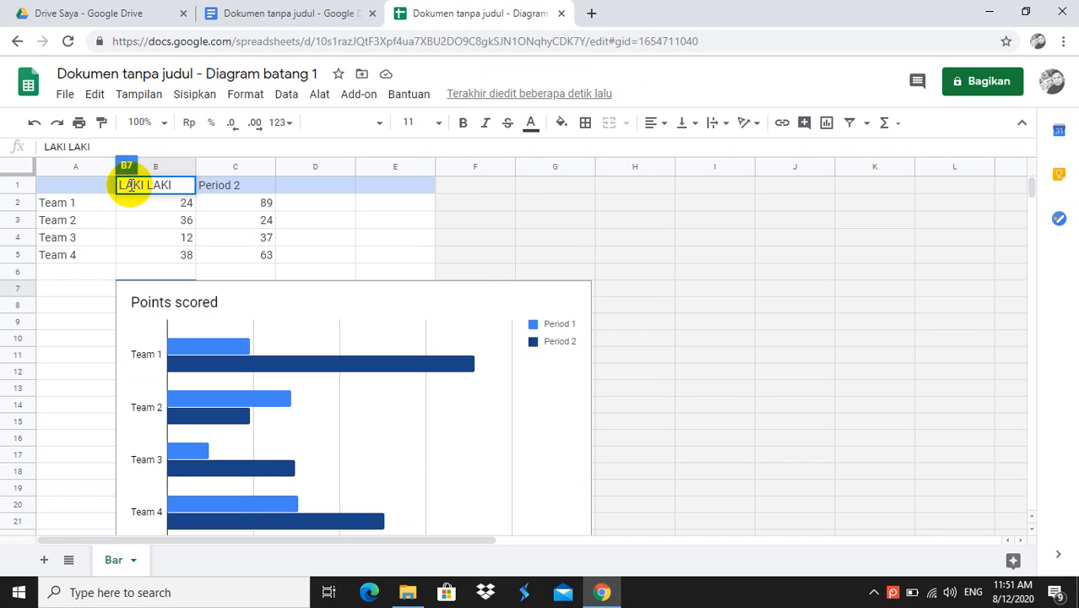
{"action": "key", "text": "Escape"}
Step: Replace the "Period 2" column header in cell C1 with "PEREMPUAN"
{"action": "left_click", "coordinate": [265, 184]}
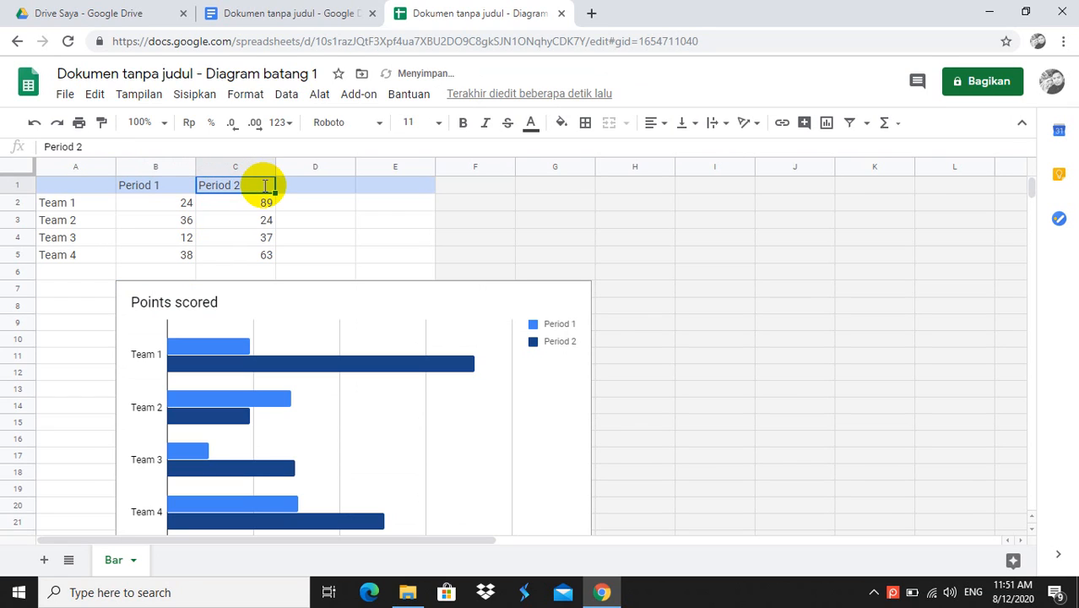
{"action": "double_click", "coordinate": [264, 186]}
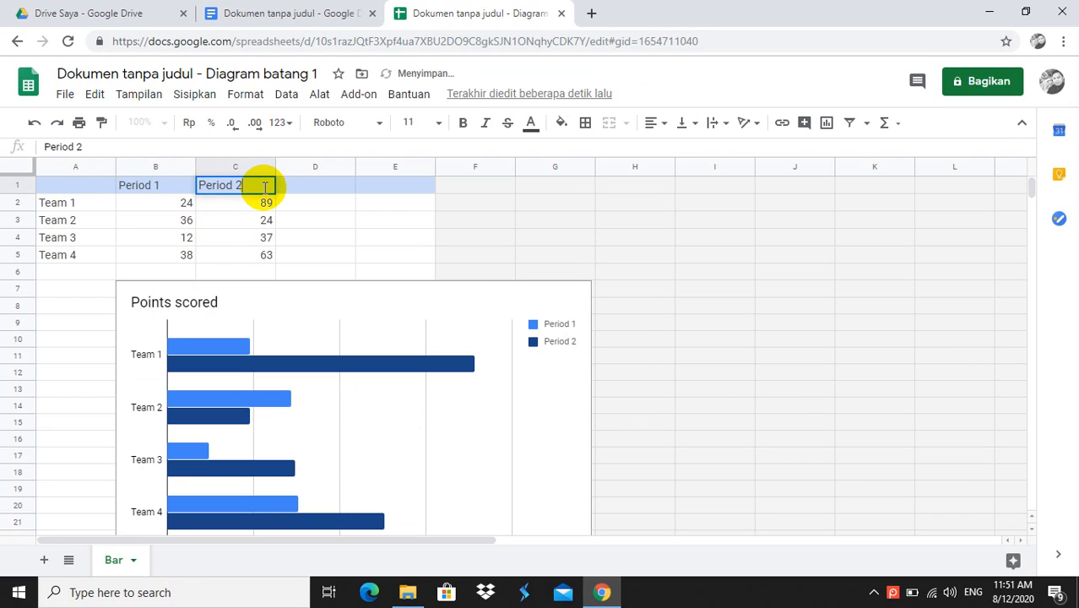
{"action": "type", "text": "P"}
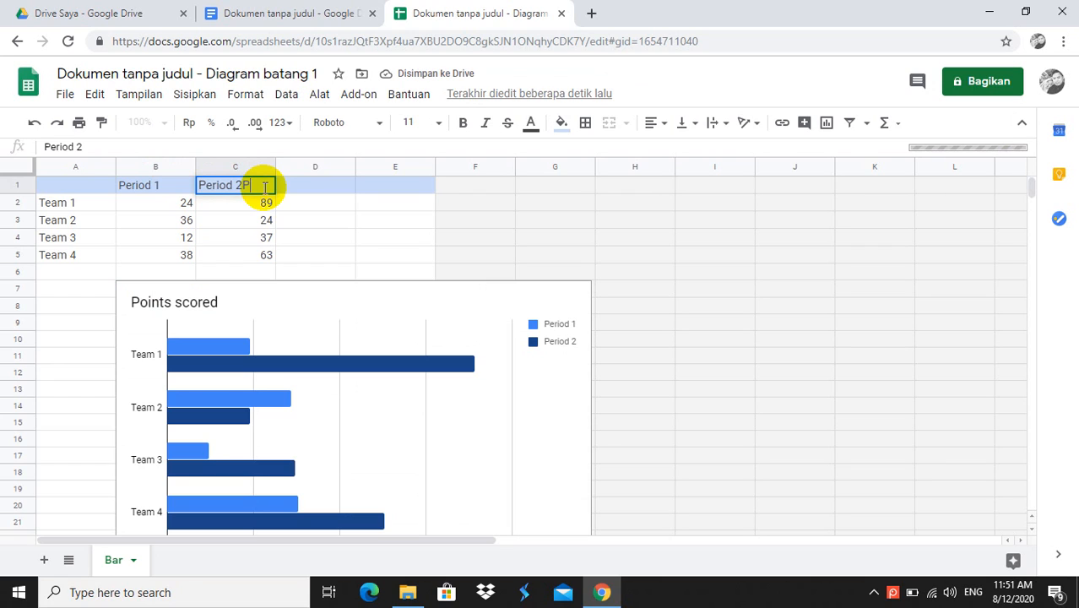
{"action": "type", "text": "EREMPUAN"}
{"action": "key", "text": "BackSpace"}
{"action": "key", "text": "BackSpace"}
{"action": "key", "text": "BackSpace"}
{"action": "key", "text": "BackSpace"}
{"action": "key", "text": "BackSpace"}
{"action": "key", "text": "BackSpace"}
{"action": "key", "text": "BackSpace"}
{"action": "key", "text": "BackSpace"}
{"action": "key", "text": "BackSpace"}
{"action": "key", "text": "BackSpace"}
{"action": "key", "text": "BackSpace"}
{"action": "key", "text": "BackSpace"}
{"action": "key", "text": "BackSpace"}
{"action": "key", "text": "BackSpace"}
{"action": "key", "text": "BackSpace"}
{"action": "key", "text": "BackSpace"}
{"action": "key", "text": "BackSpace"}
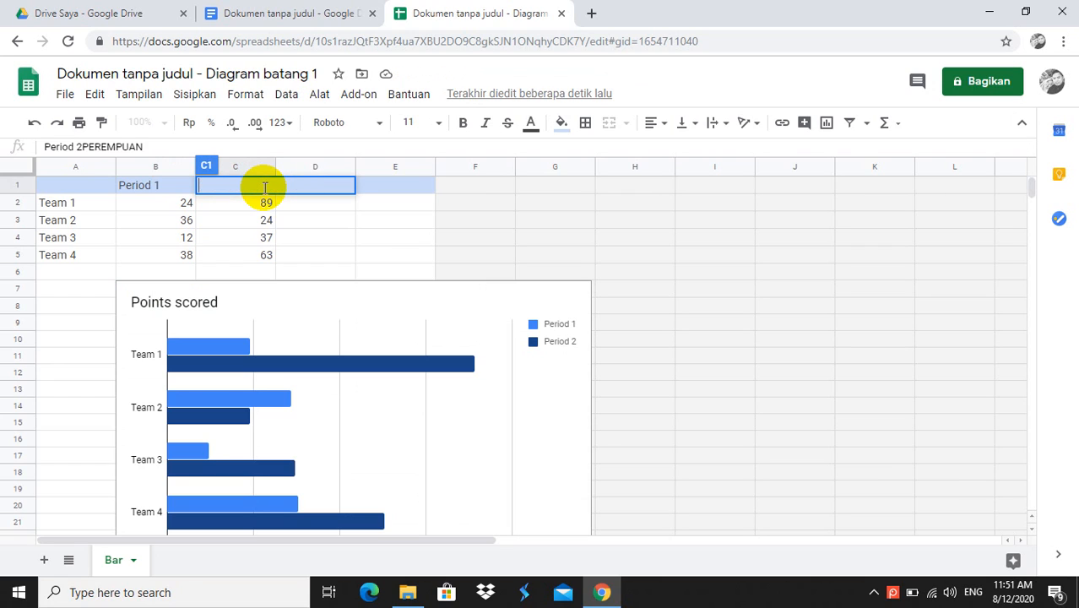
{"action": "type", "text": "PEREMPUA"}
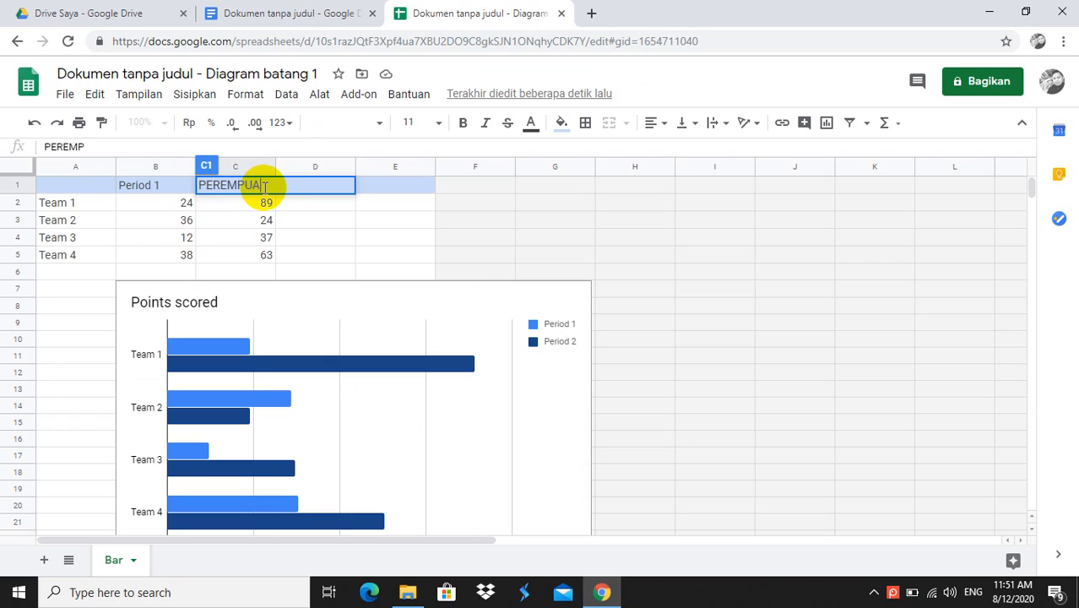
{"action": "type", "text": "N"}
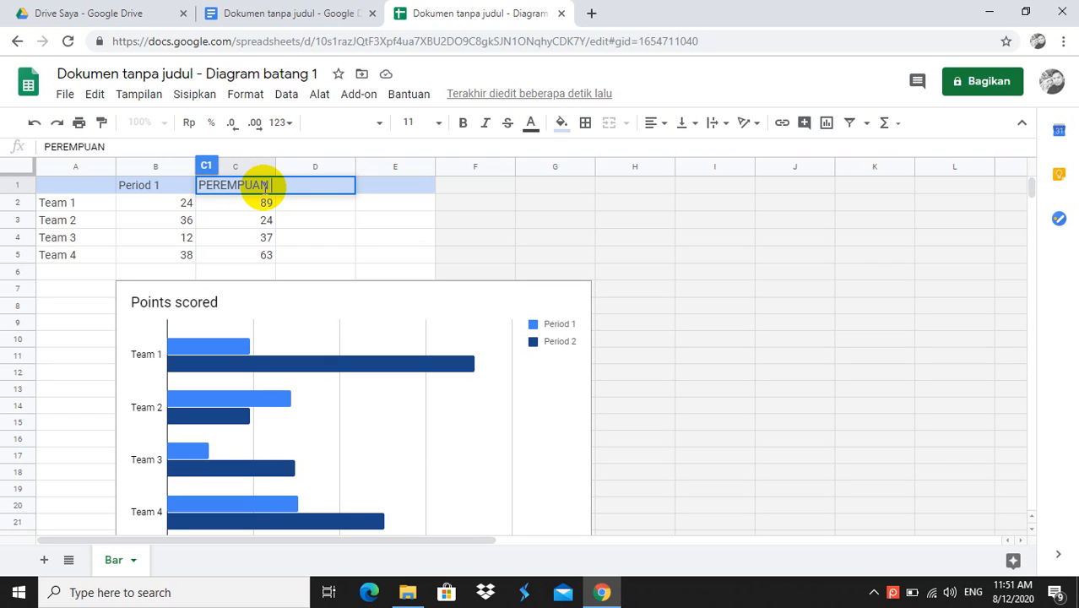
Step: Replace the "Team 1" row label in cell A2 with "NILAI 100"
{"action": "left_click", "coordinate": [74, 203]}
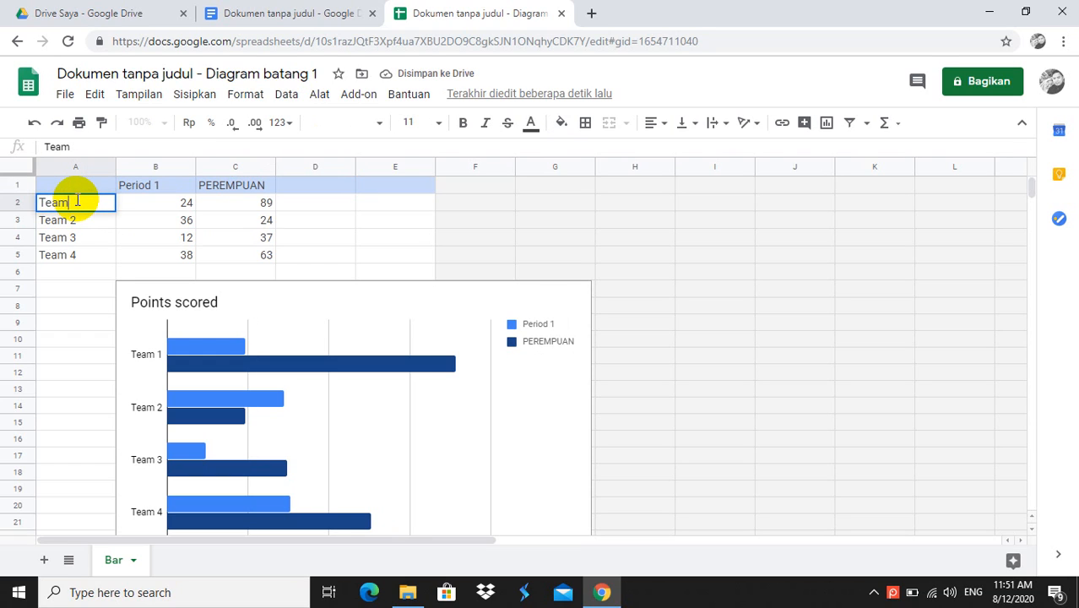
{"action": "key", "text": "Delete"}
{"action": "type", "text": "NILAI"}
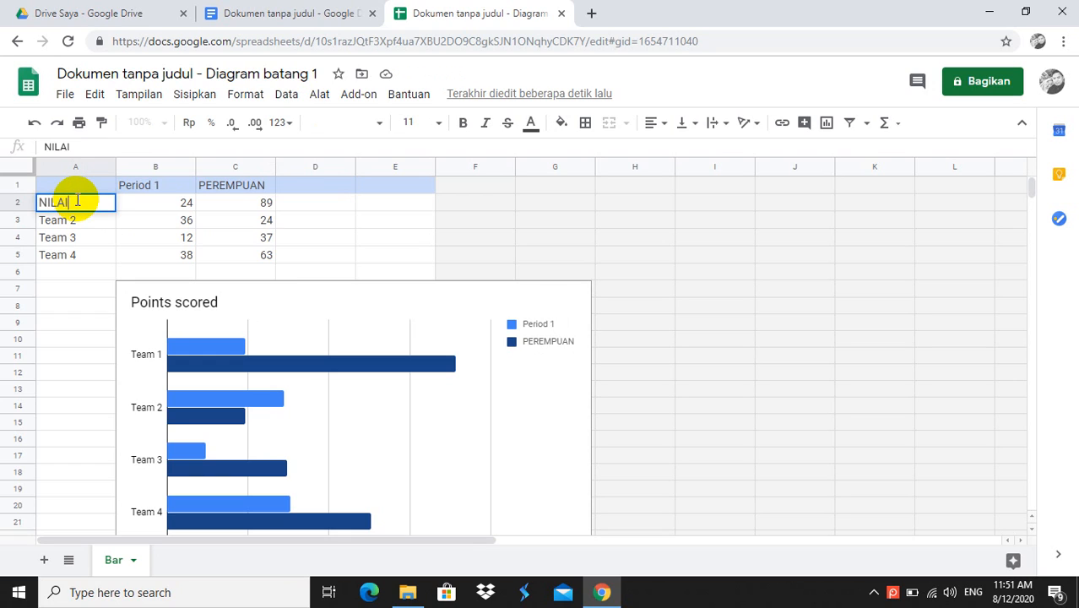
{"action": "type", "text": " 100"}
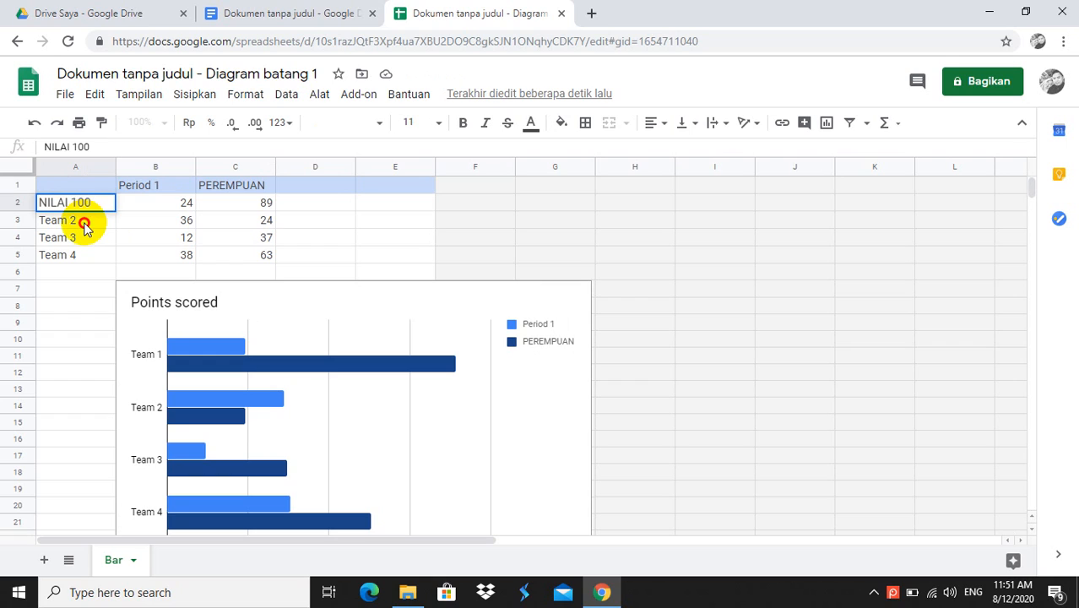
Step: Replace the "Team 2" row label in cell A3 with "NILAI 90"
{"action": "left_click", "coordinate": [85, 222]}
{"action": "double_click", "coordinate": [85, 222]}
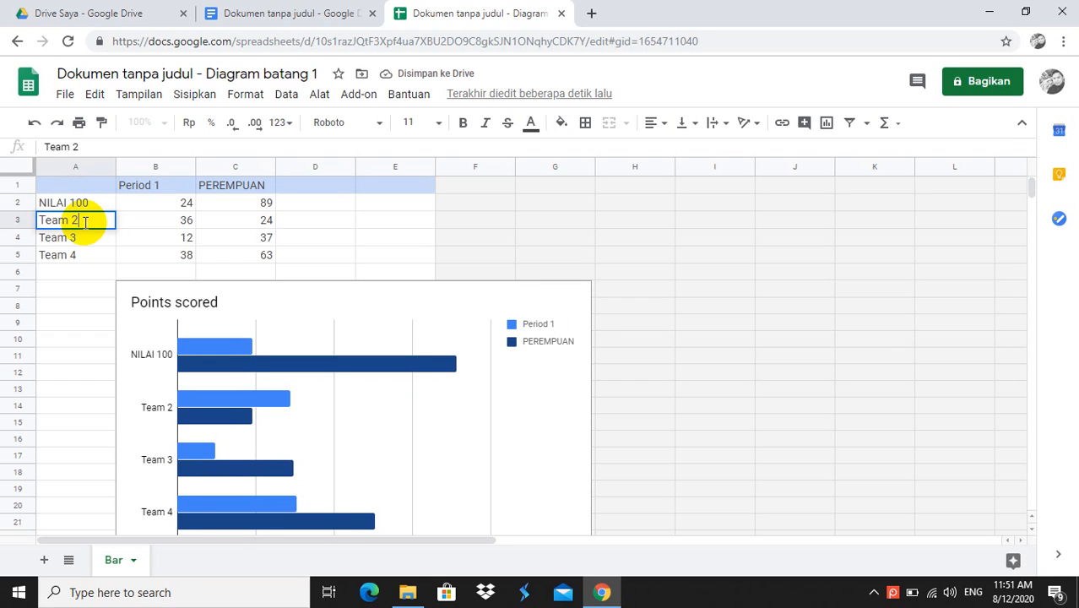
{"action": "key", "text": "BackSpace"}
{"action": "key", "text": "BackSpace"}
{"action": "key", "text": "BackSpace"}
{"action": "key", "text": "BackSpace"}
{"action": "key", "text": "BackSpace"}
{"action": "key", "text": "BackSpace"}
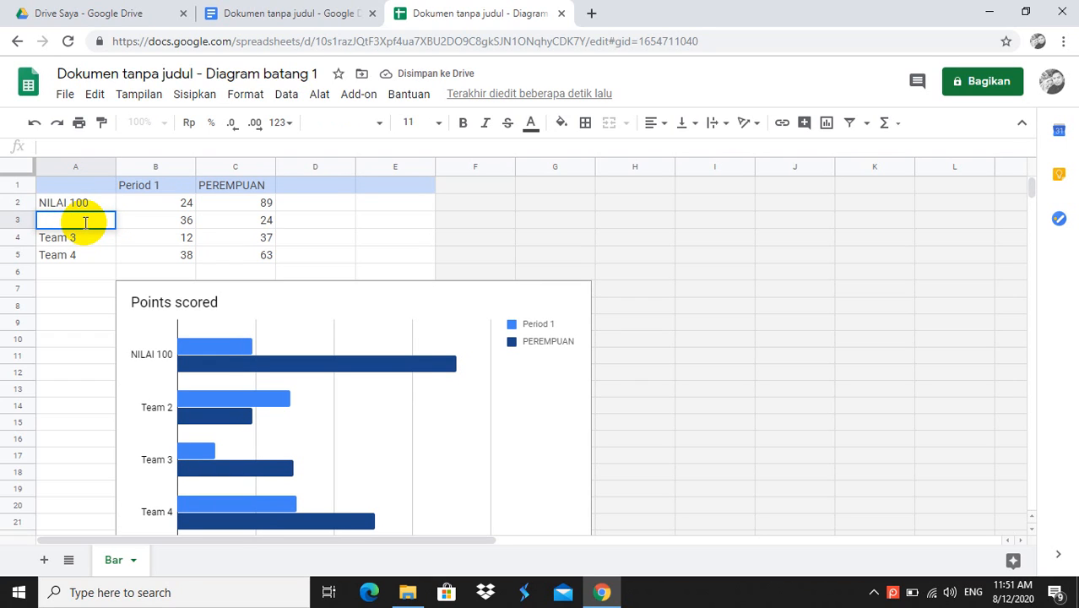
{"action": "type", "text": "NILAI 90"}
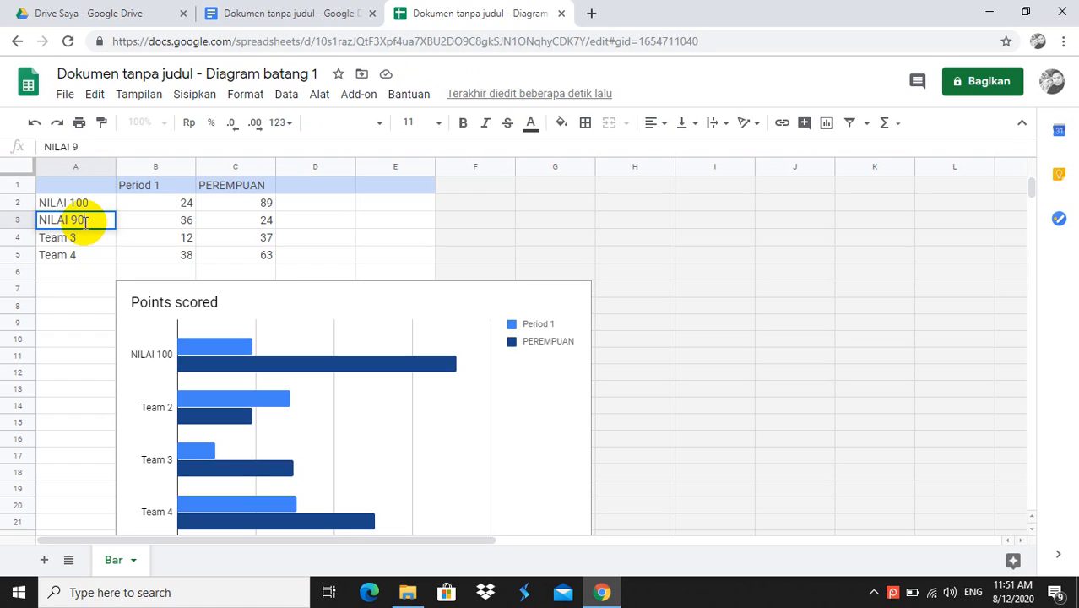
Step: Replace the "Team 3" row label in cell A4 with "NILAI 80"
{"action": "left_click", "coordinate": [82, 240]}
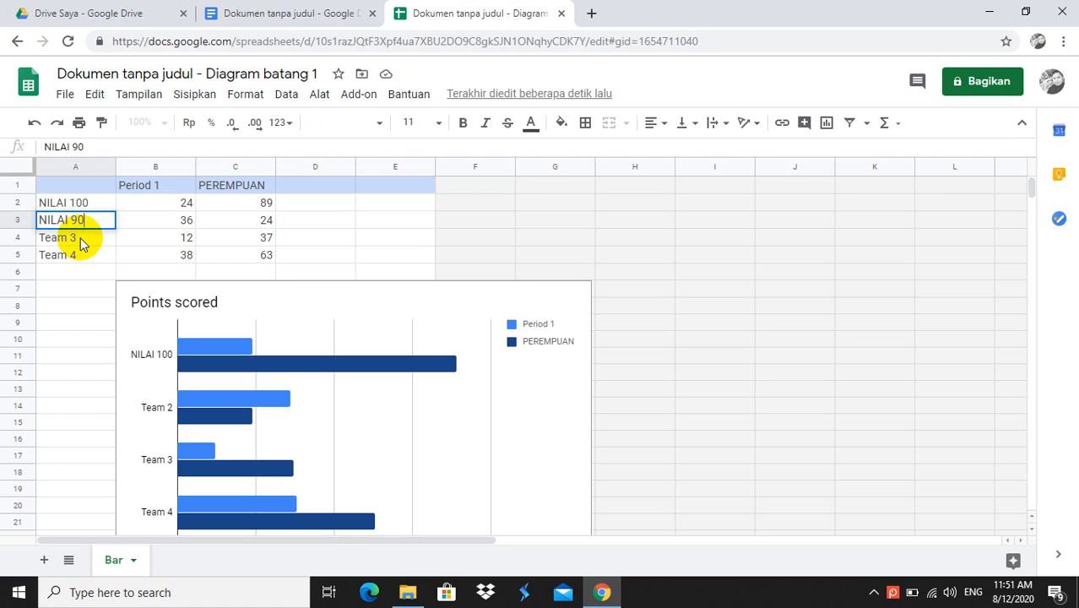
{"action": "key", "text": "BackSpace"}
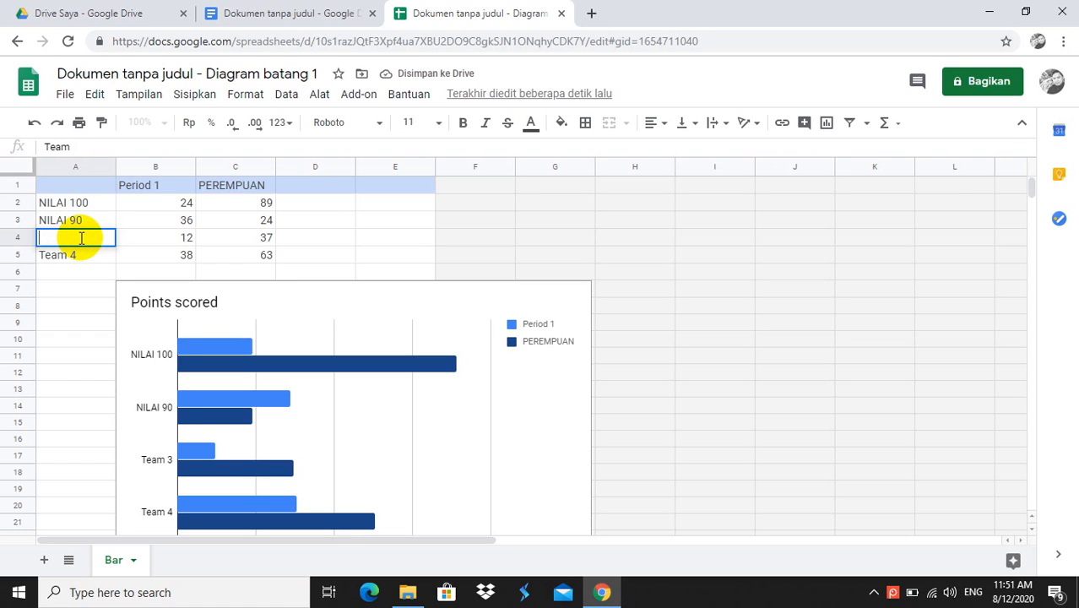
{"action": "type", "text": "NILAI 80"}
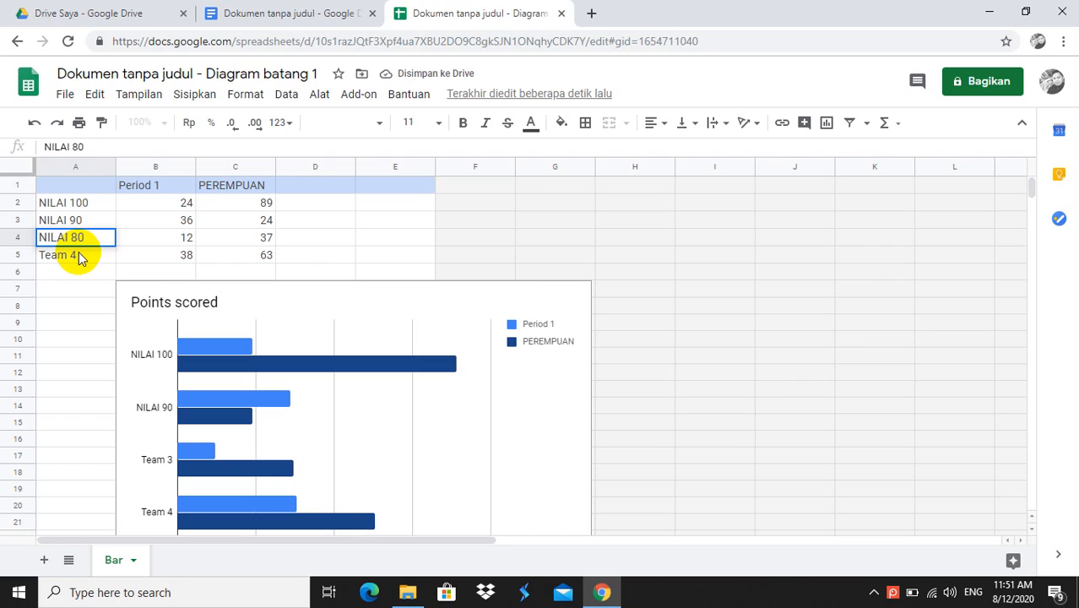
Step: Clear the "Team 4" label and both of its values from row 5
{"action": "left_click", "coordinate": [77, 256]}
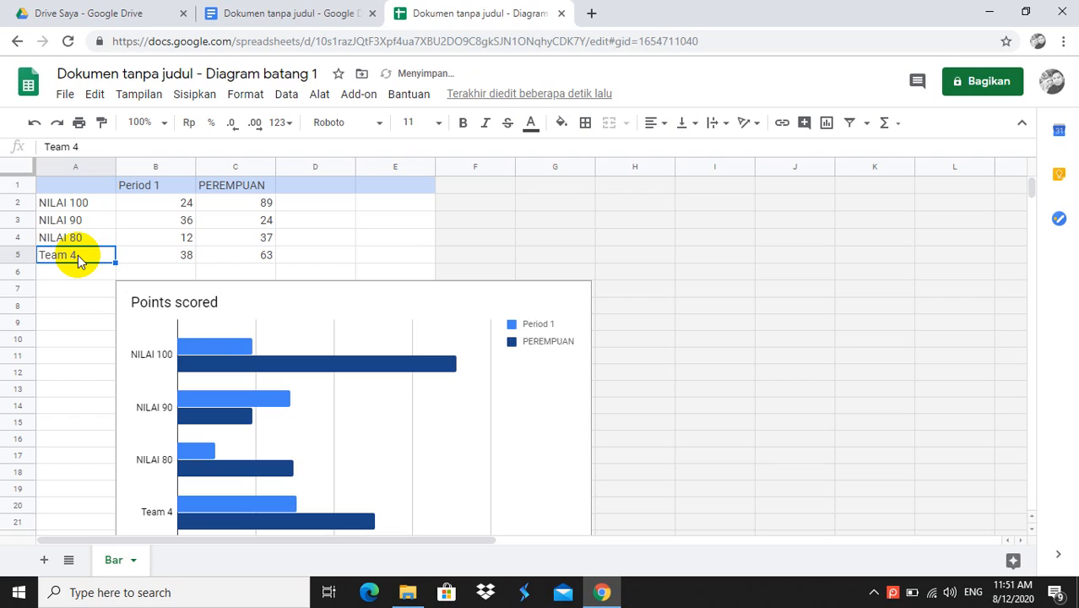
{"action": "key", "text": "Delete"}
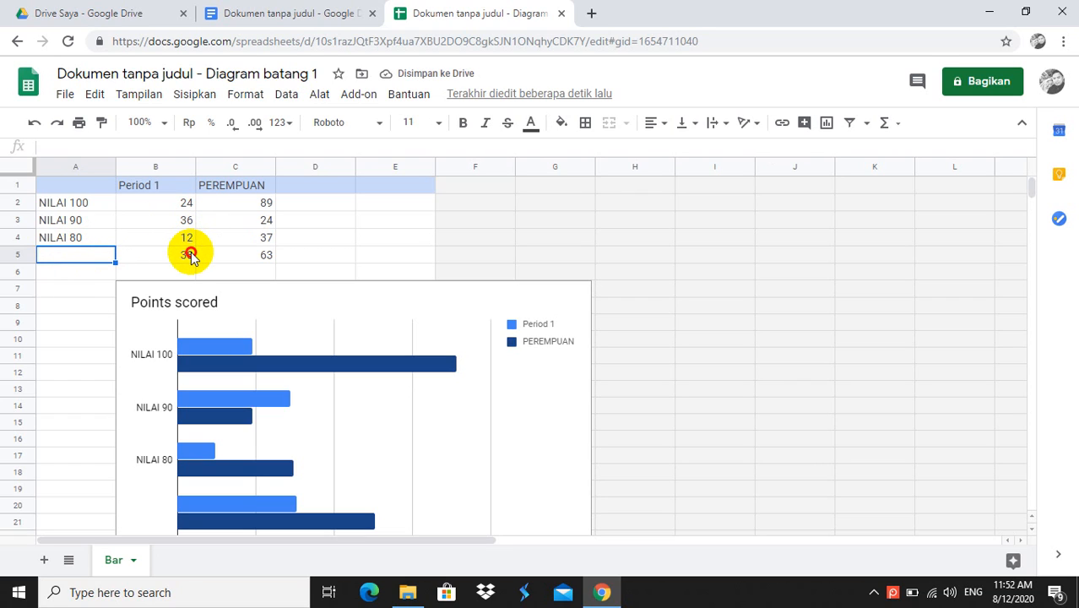
{"action": "left_click", "coordinate": [191, 251]}
{"action": "key", "text": "Delete"}
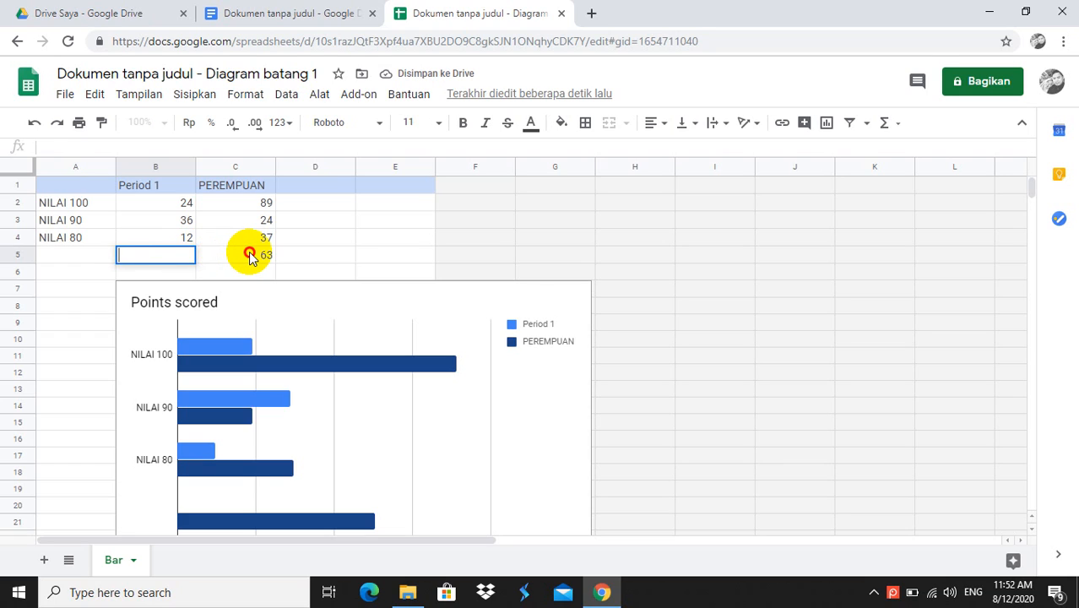
{"action": "left_click", "coordinate": [251, 257]}
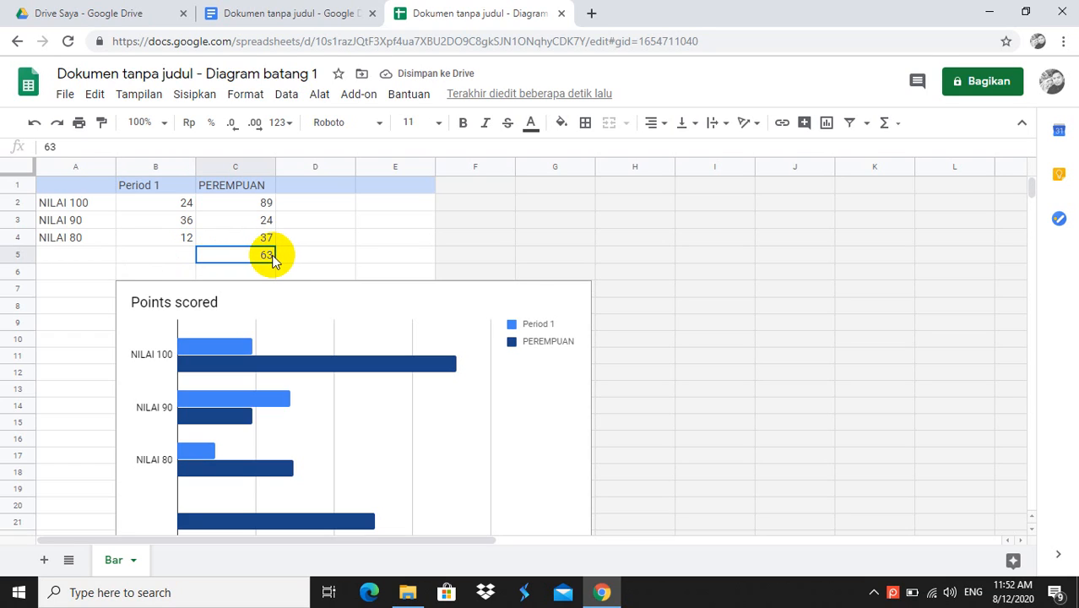
{"action": "key", "text": "Delete"}
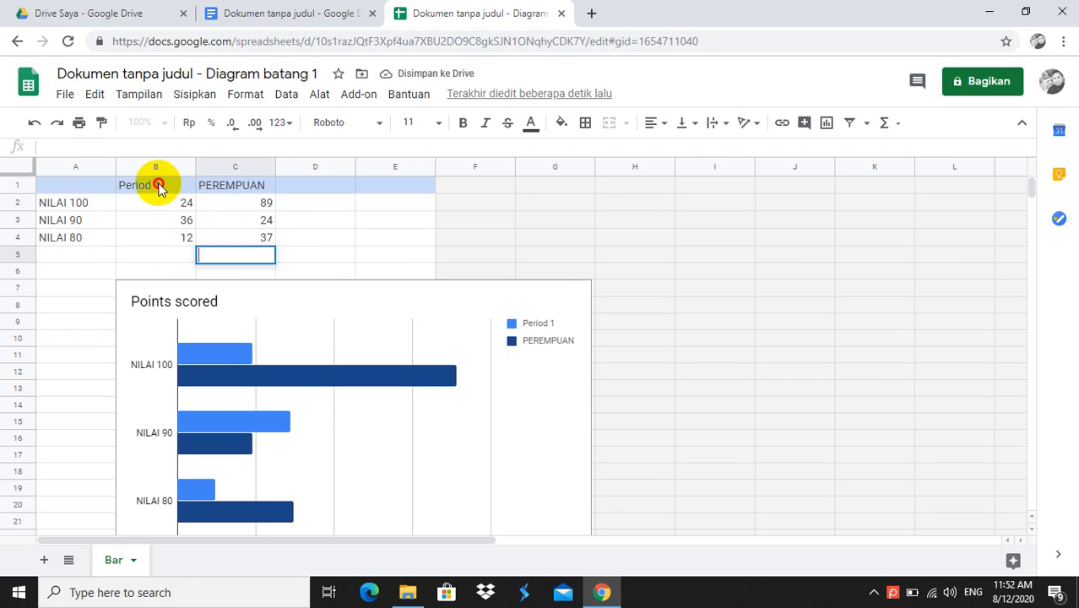
Step: Replace the "Period 1" column header in cell B1 with "LAKI LAKI"
{"action": "left_click", "coordinate": [157, 187]}
{"action": "key", "text": "Delete"}
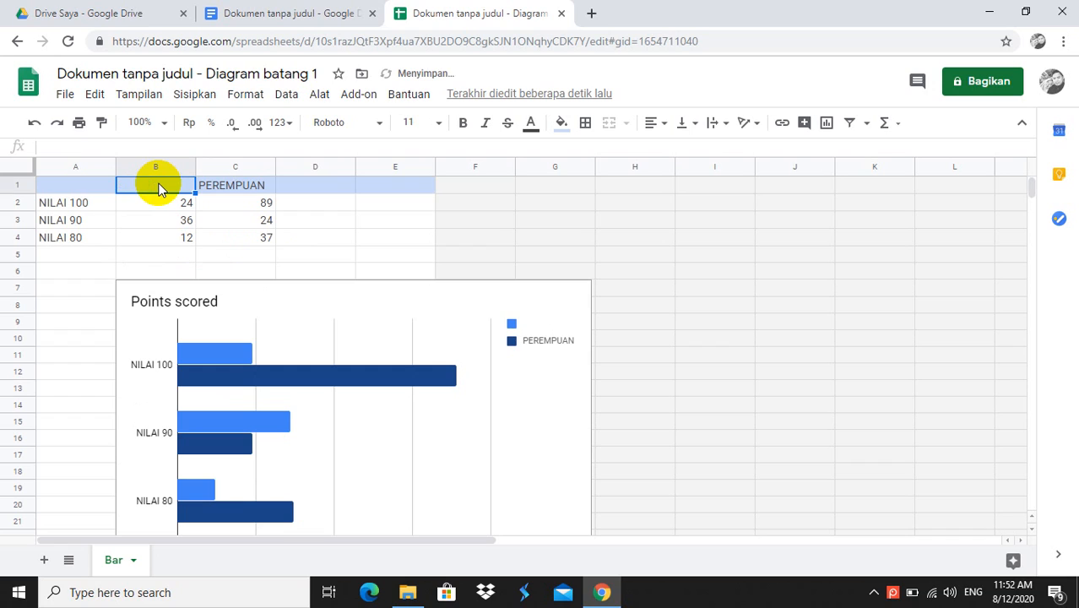
{"action": "type", "text": "LAKI "}
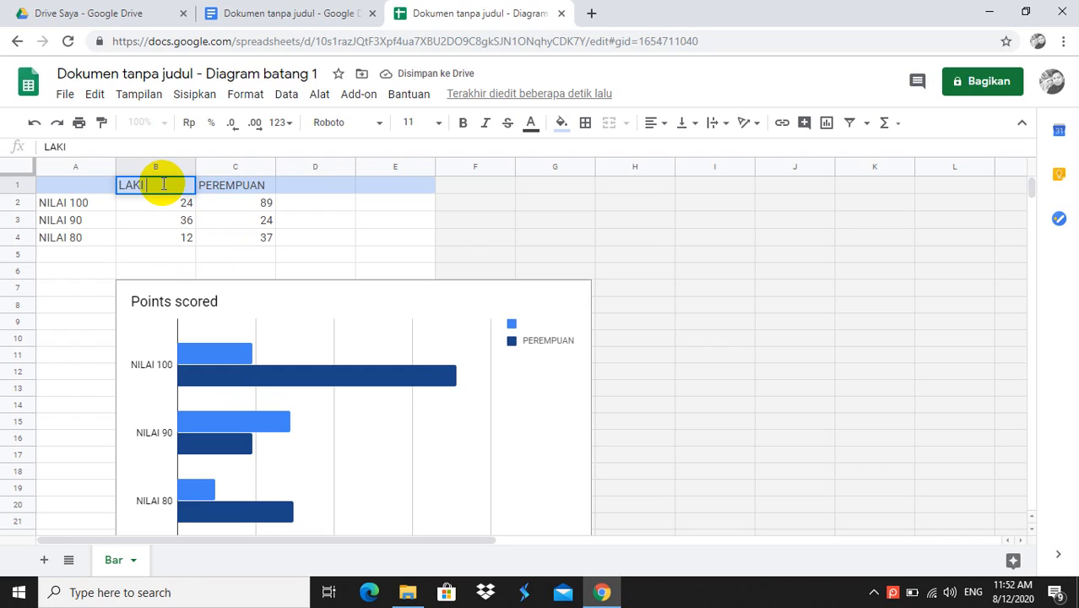
{"action": "type", "text": "LAKI"}
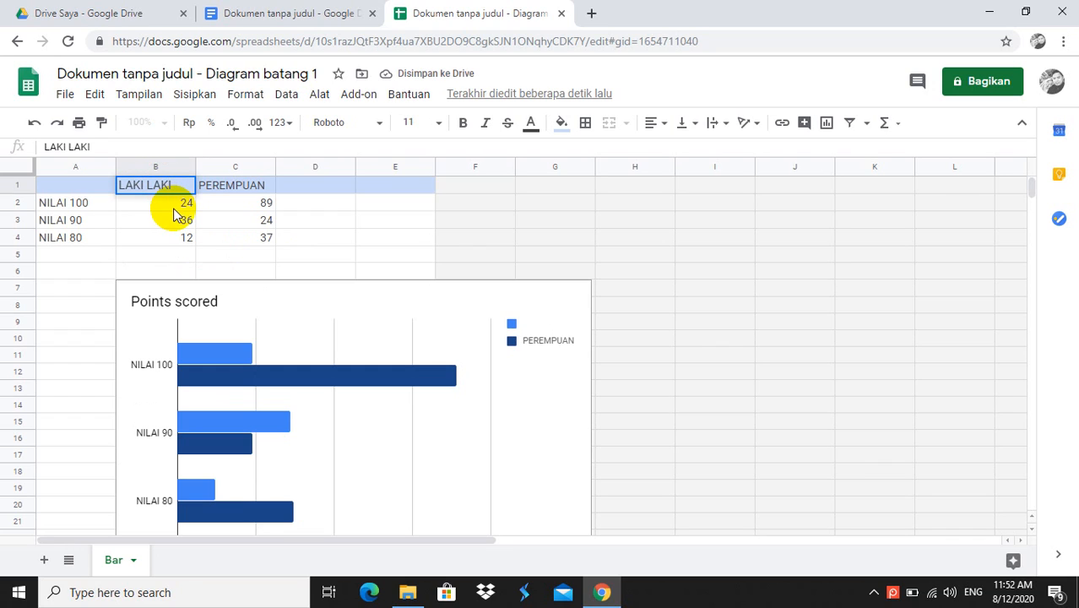
Step: Set the LAKI LAKI values to 3 for NILAI 100, 4 for NILAI 90 and 4 for NILAI 80
{"action": "left_click", "coordinate": [173, 210]}
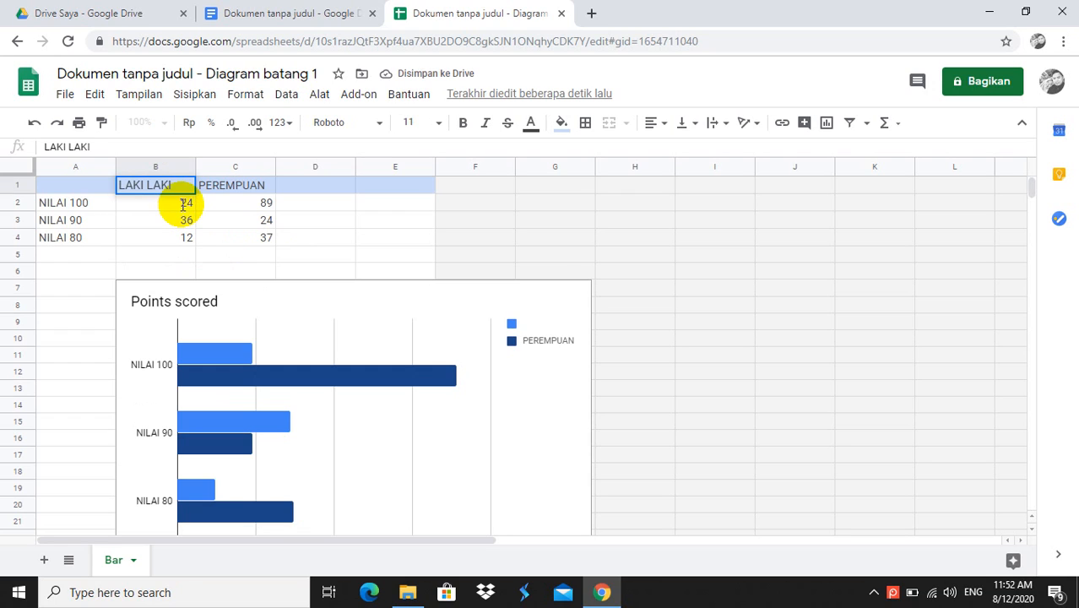
{"action": "left_click", "coordinate": [182, 204]}
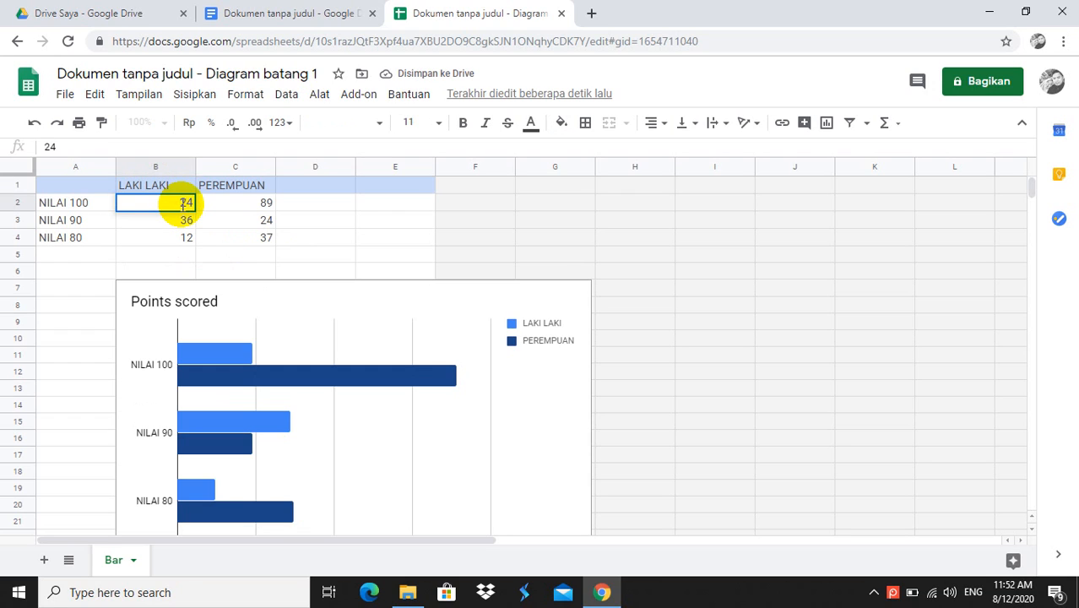
{"action": "type", "text": "2"}
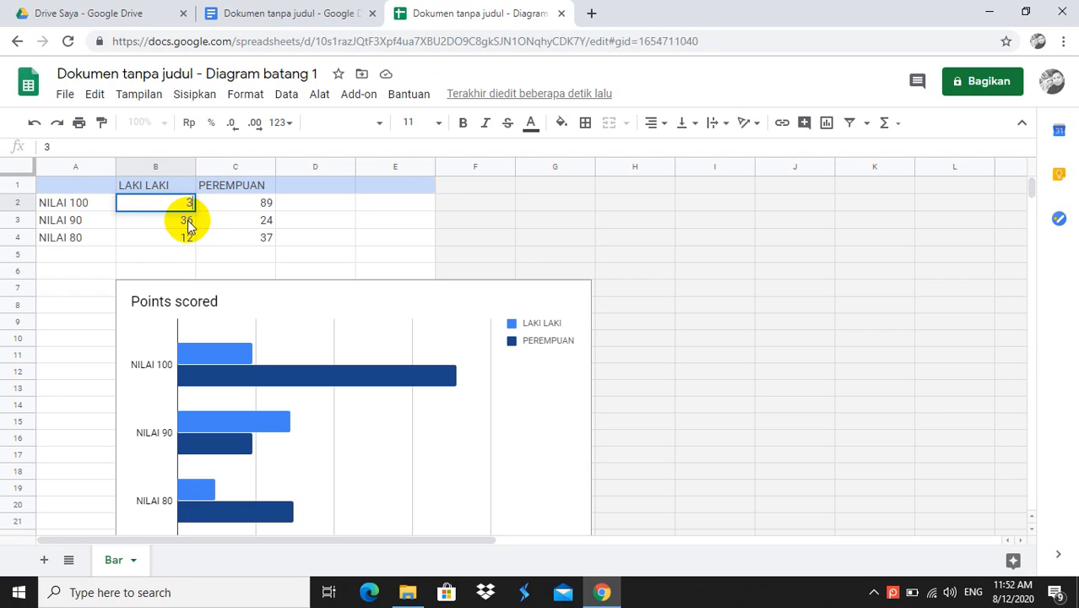
{"action": "left_click", "coordinate": [188, 227]}
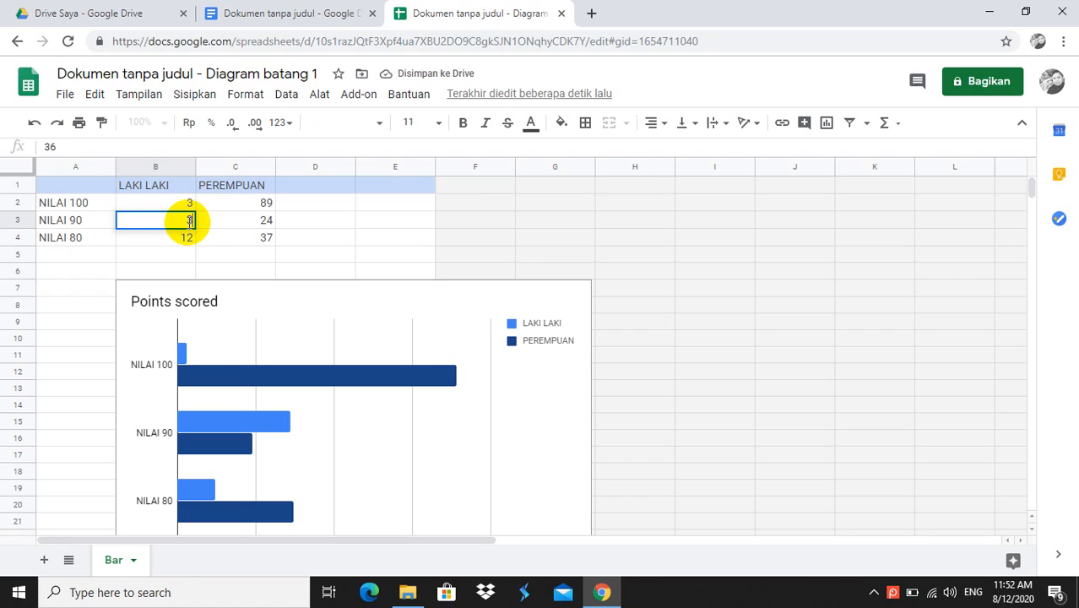
{"action": "key", "text": "BackSpace"}
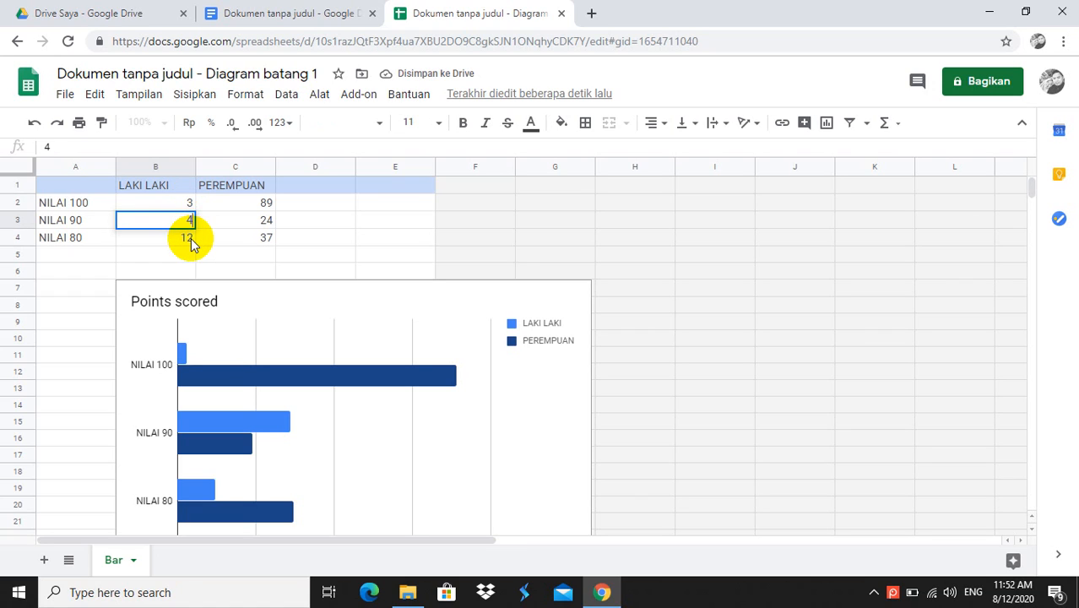
{"action": "left_click", "coordinate": [190, 239]}
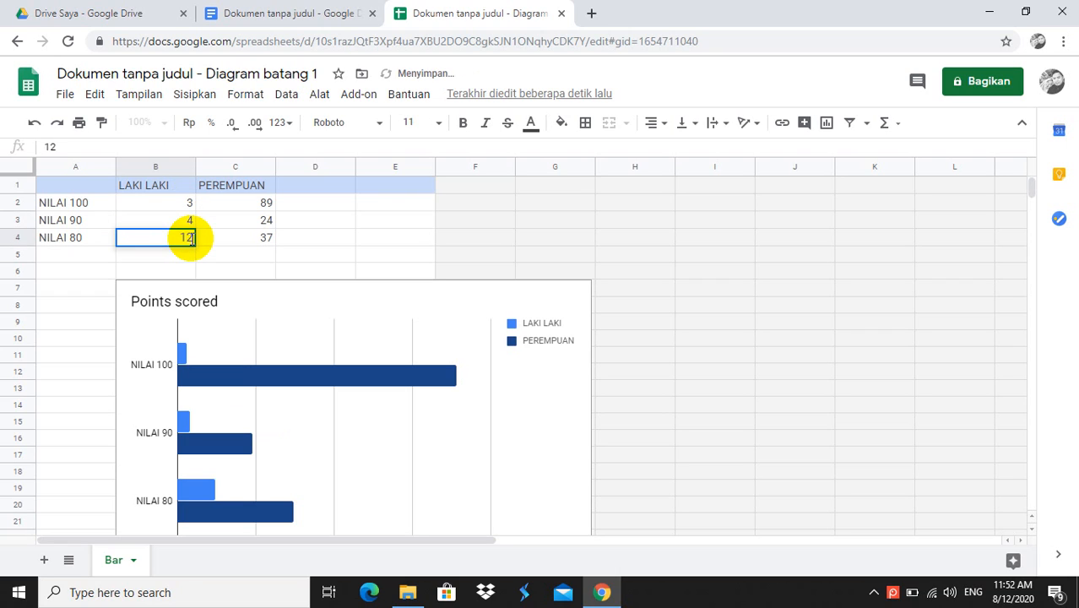
{"action": "key", "text": "BackSpace"}
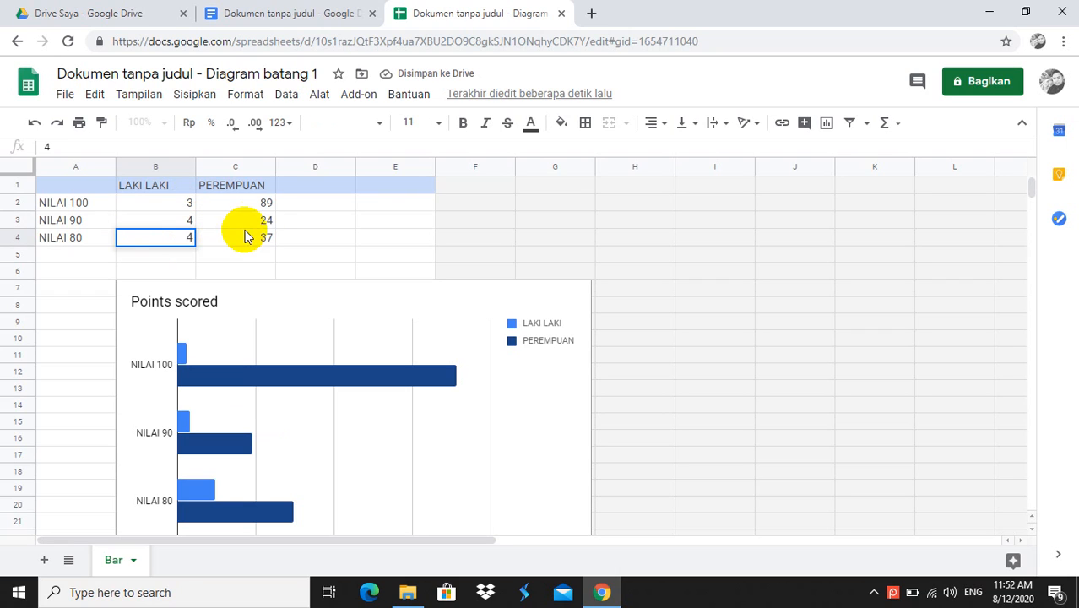
Step: Set the PEREMPUAN values to 5 for NILAI 100, 7 for NILAI 90 and 3 for NILAI 80
{"action": "left_click", "coordinate": [268, 208]}
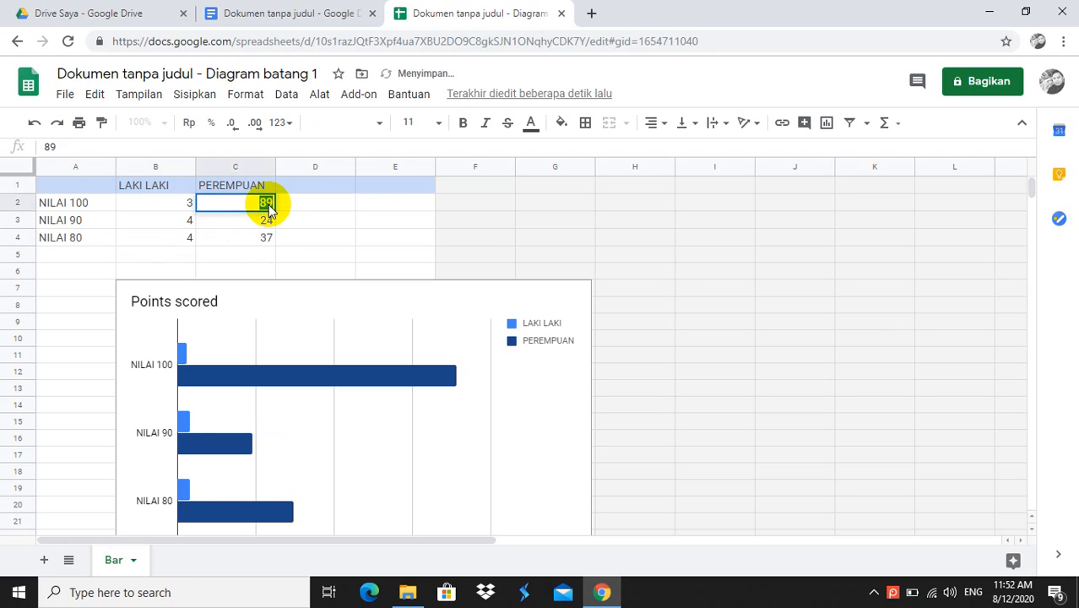
{"action": "double_click", "coordinate": [267, 205]}
{"action": "key", "text": "BackSpace"}
{"action": "type", "text": "5"}
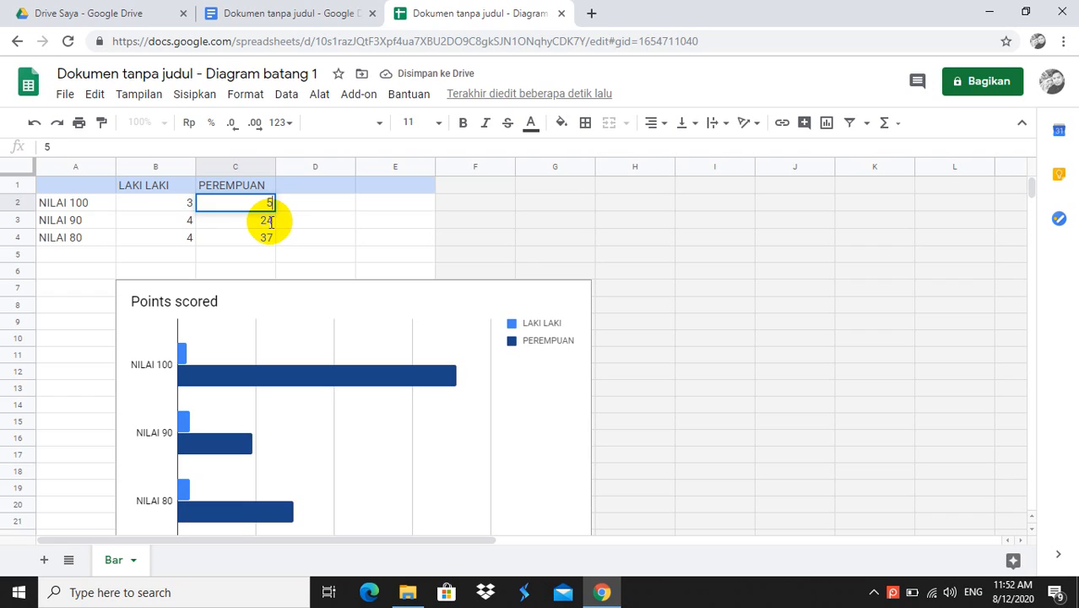
{"action": "left_click", "coordinate": [269, 222]}
{"action": "key", "text": "BackSpace"}
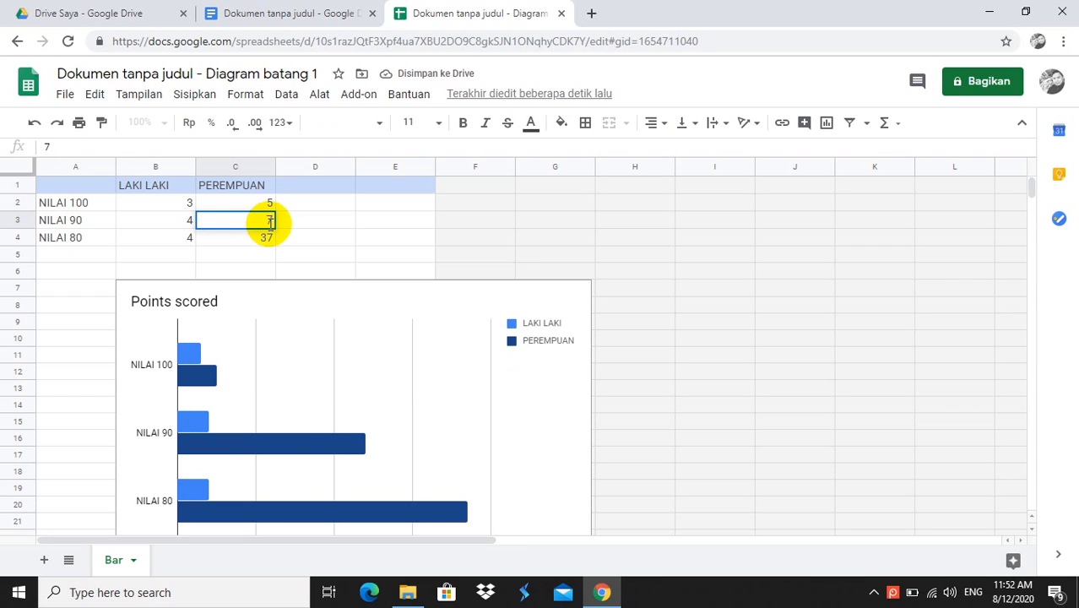
{"action": "double_click", "coordinate": [269, 238]}
{"action": "type", "text": "7"}
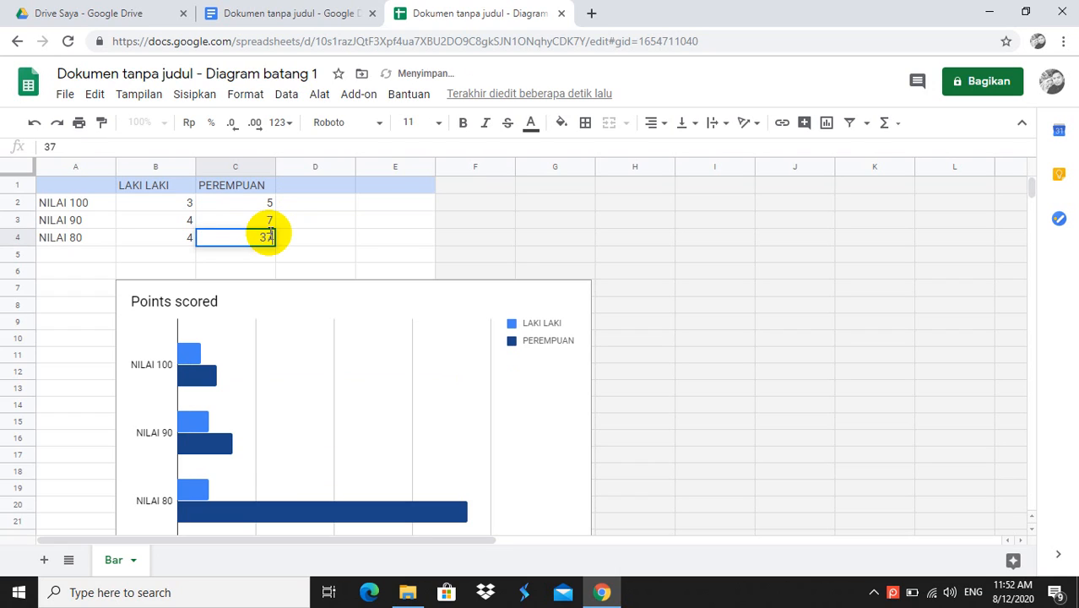
{"action": "key", "text": "BackSpace"}
{"action": "key", "text": "BackSpace"}
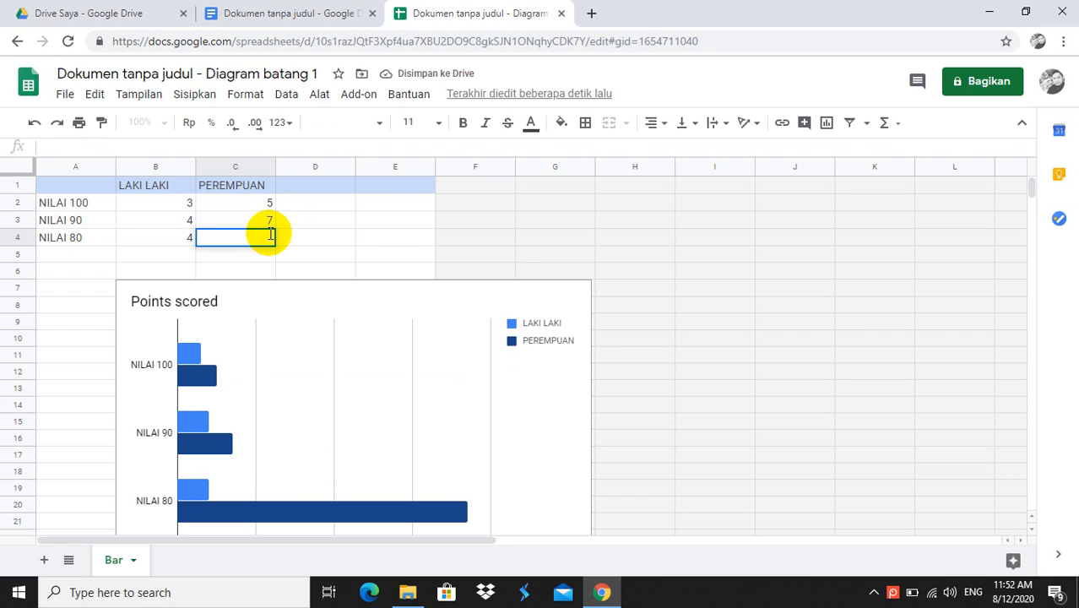
{"action": "left_click", "coordinate": [342, 239]}
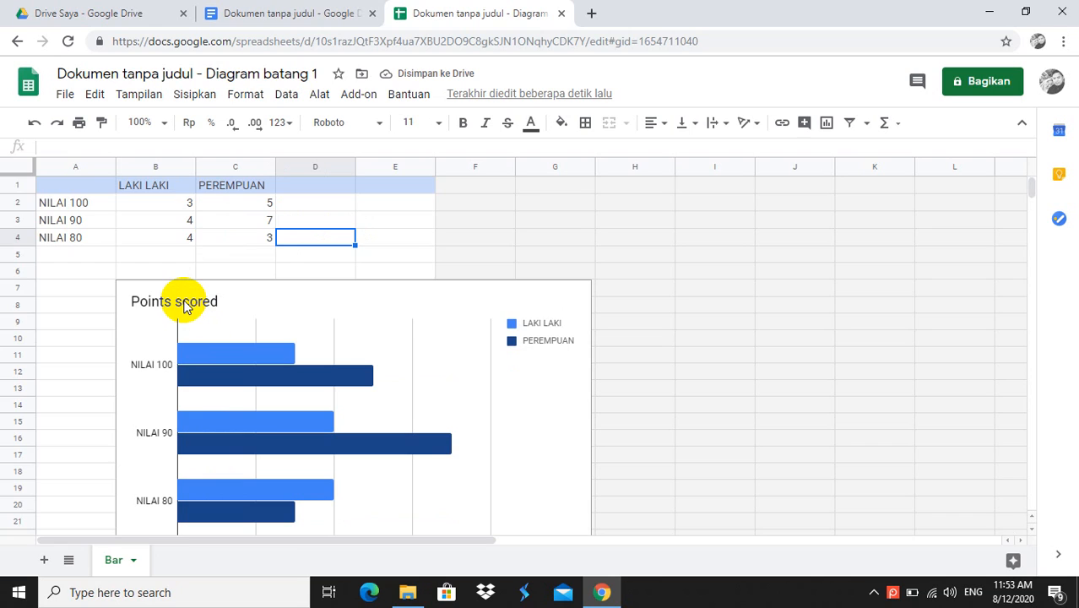
Step: Replace the chart title "Points scored" with "NILAI SISWA KELAS 1 B MIN 1 LABUHANBATU UTARA"
{"action": "left_click", "coordinate": [185, 306]}
{"action": "left_click", "coordinate": [211, 269]}
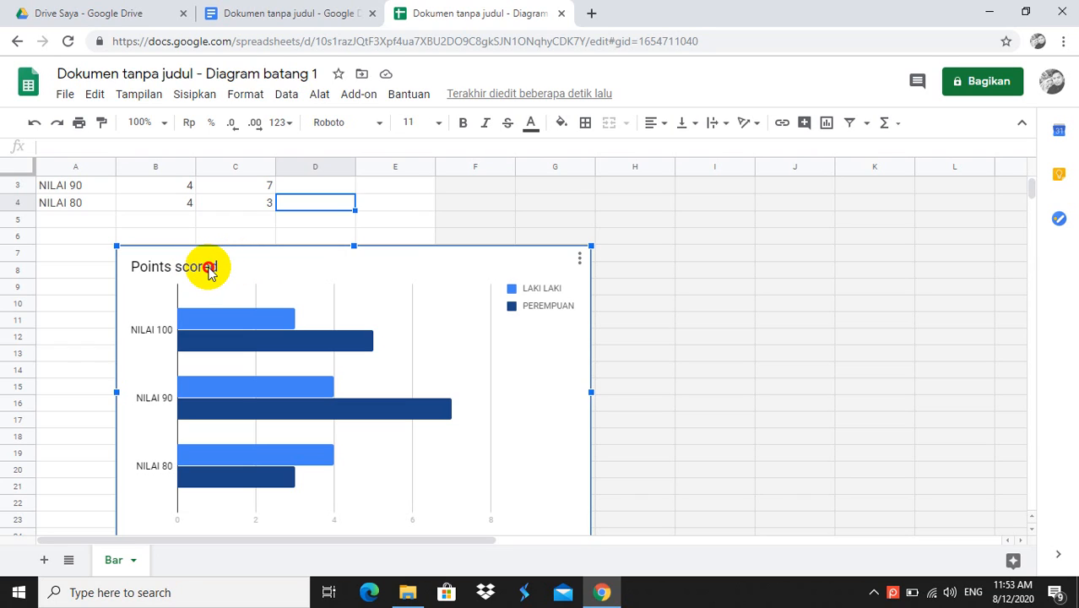
{"action": "left_click", "coordinate": [218, 270]}
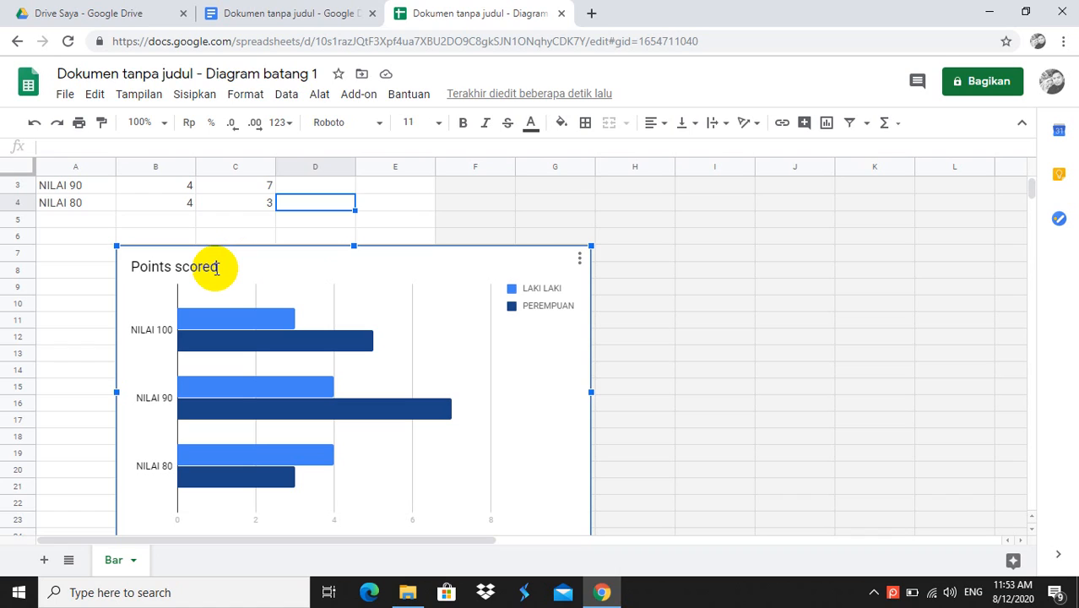
{"action": "left_click", "coordinate": [203, 265]}
{"action": "double_click", "coordinate": [204, 268]}
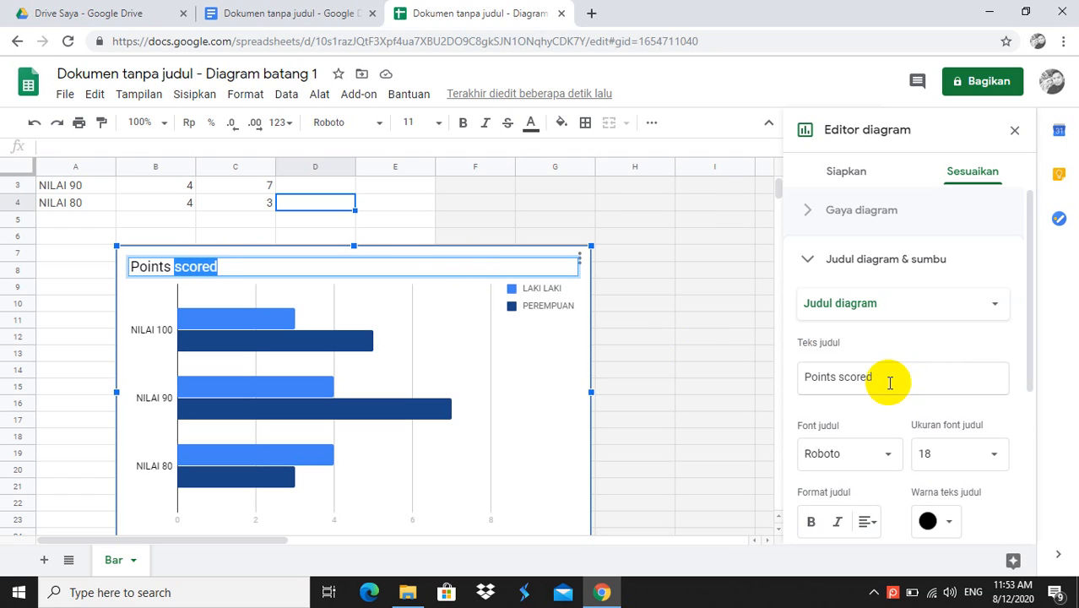
{"action": "left_click", "coordinate": [885, 381]}
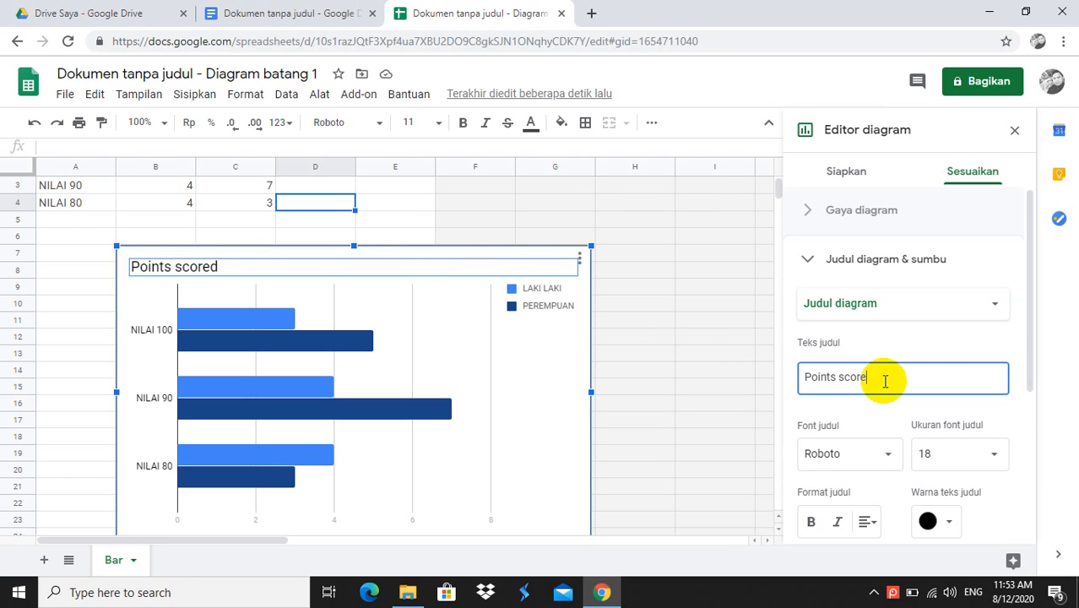
{"action": "key", "text": "BackSpace"}
{"action": "key", "text": "BackSpace"}
{"action": "key", "text": "BackSpace"}
{"action": "key", "text": "BackSpace"}
{"action": "key", "text": "BackSpace"}
{"action": "key", "text": "BackSpace"}
{"action": "key", "text": "BackSpace"}
{"action": "key", "text": "BackSpace"}
{"action": "key", "text": "BackSpace"}
{"action": "key", "text": "BackSpace"}
{"action": "key", "text": "BackSpace"}
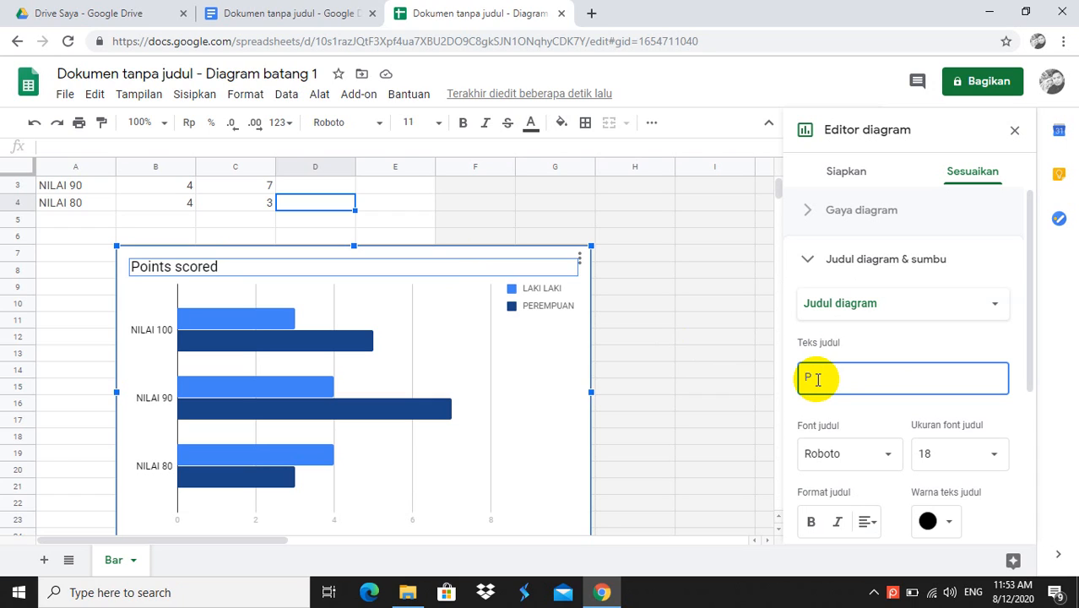
{"action": "key", "text": "BackSpace"}
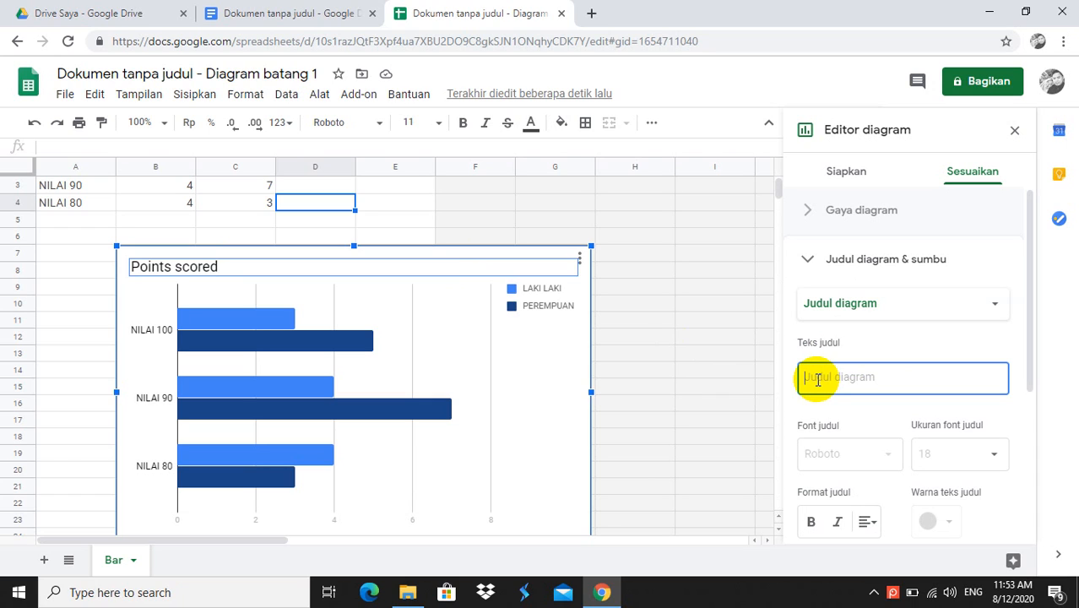
{"action": "type", "text": "NILAI "}
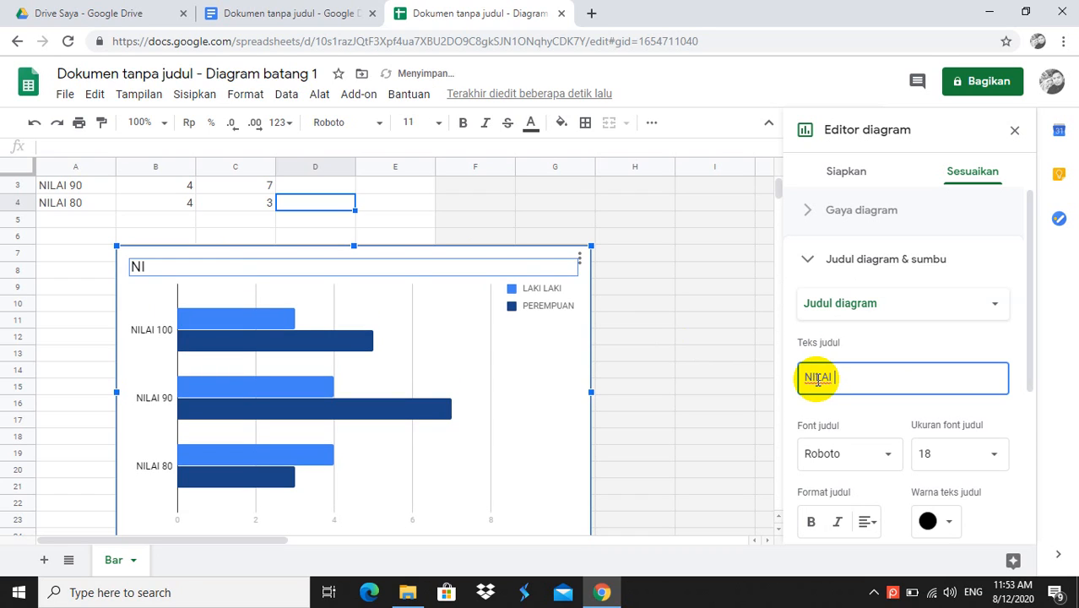
{"action": "type", "text": "SISWA K"}
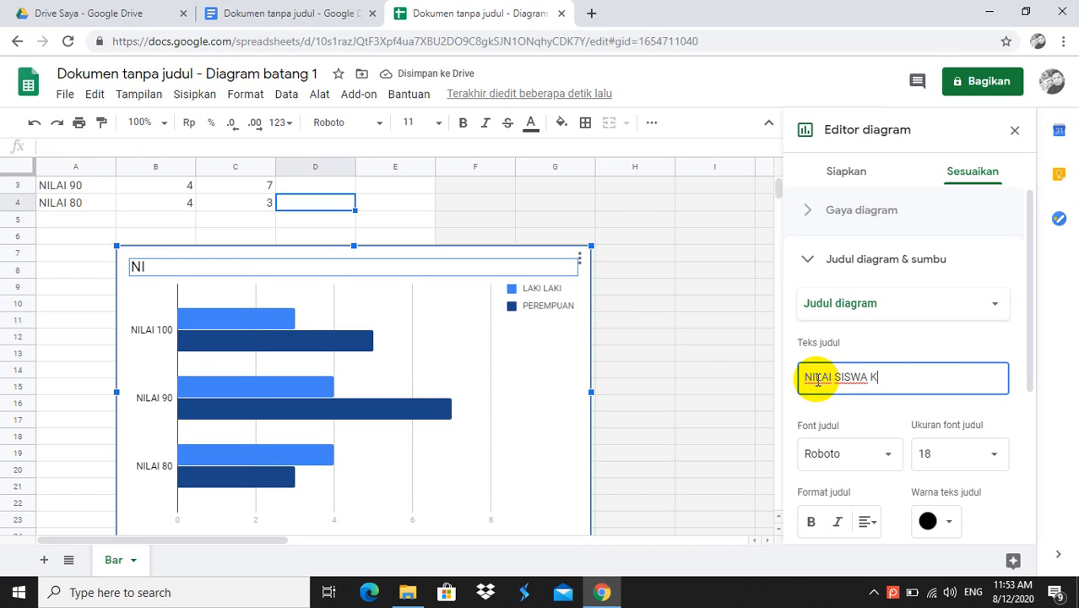
{"action": "type", "text": "ELAS 1 B MIN1"}
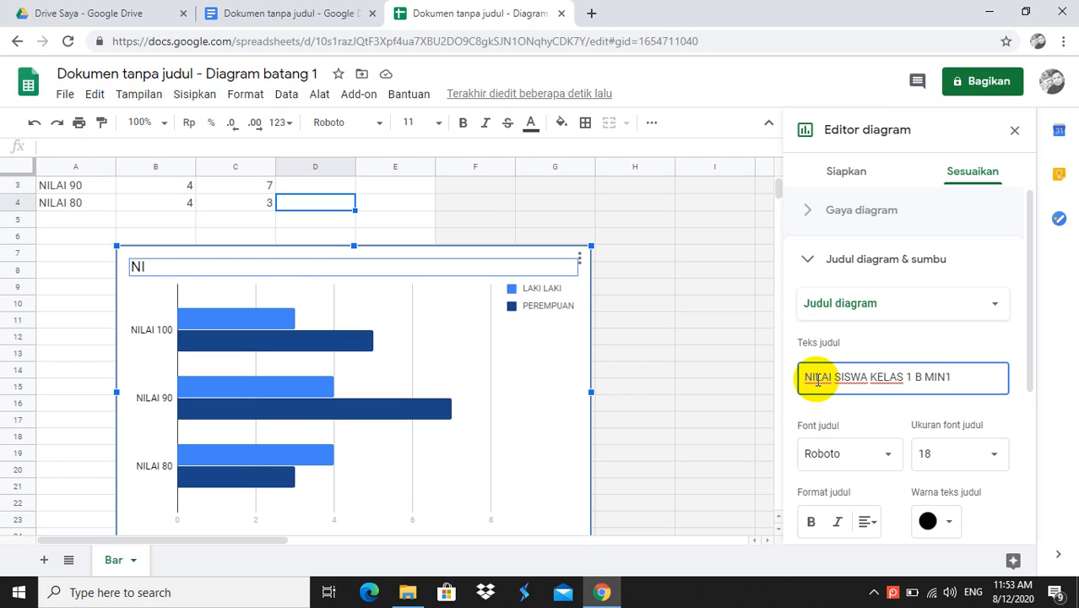
{"action": "key", "text": "BackSpace"}
{"action": "type", "text": " 1 "}
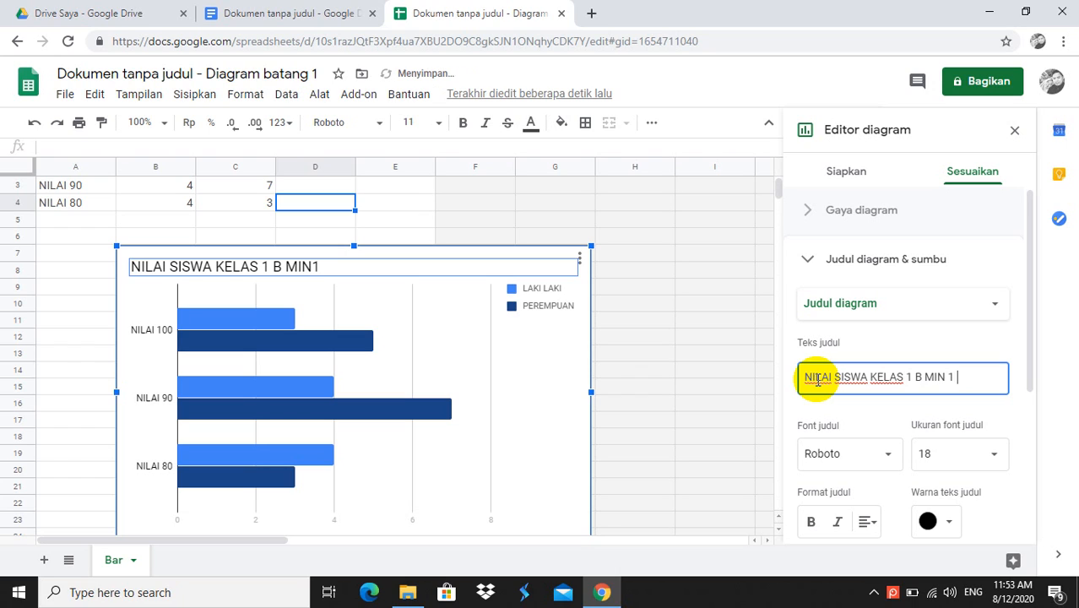
{"action": "type", "text": "LABUHANBATU"}
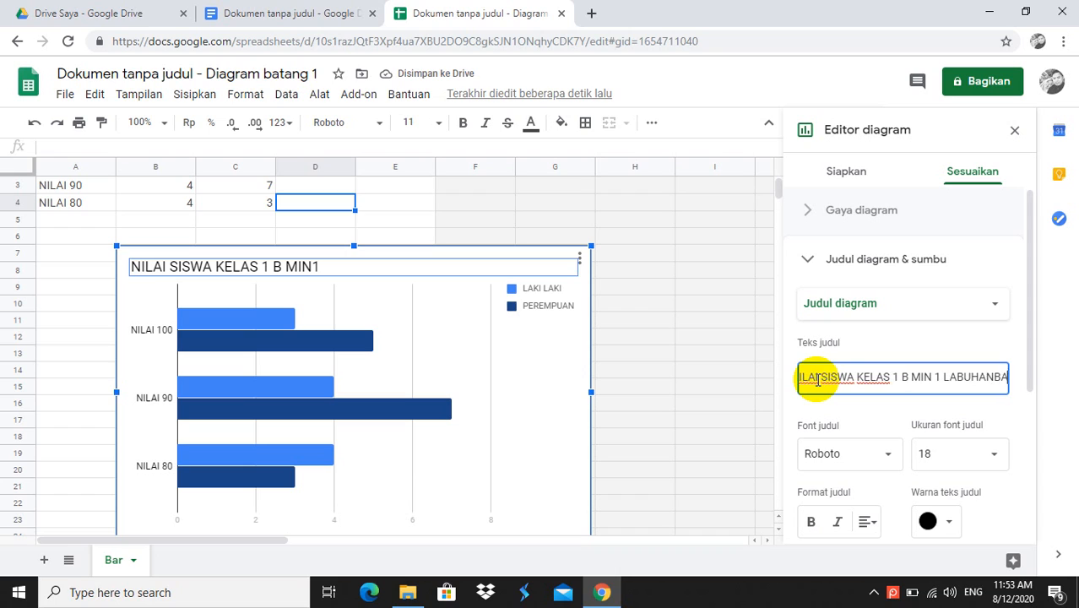
{"action": "type", "text": " U"}
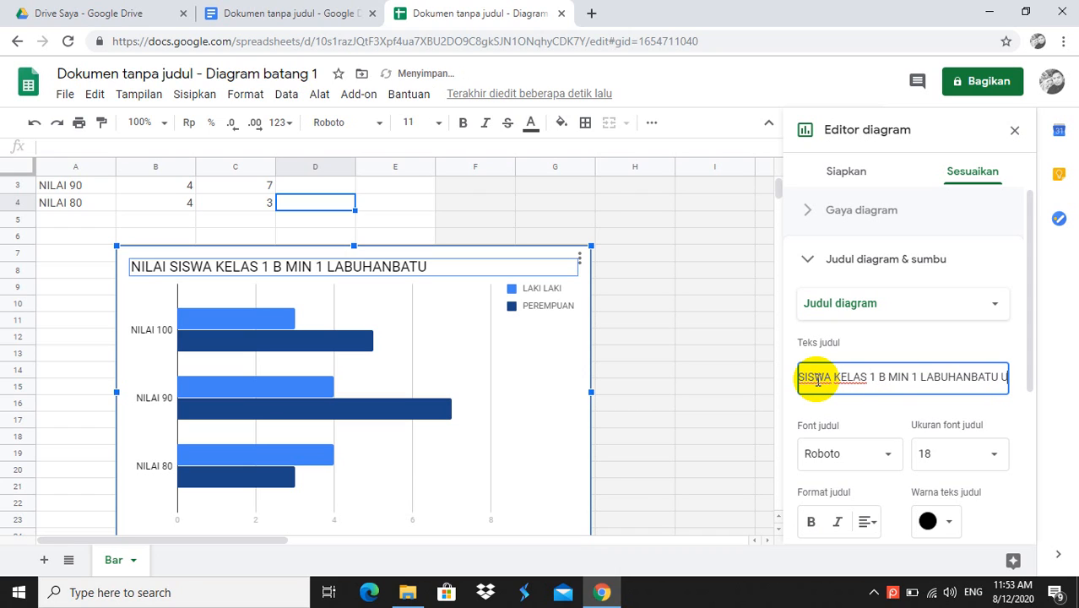
{"action": "type", "text": "TARA"}
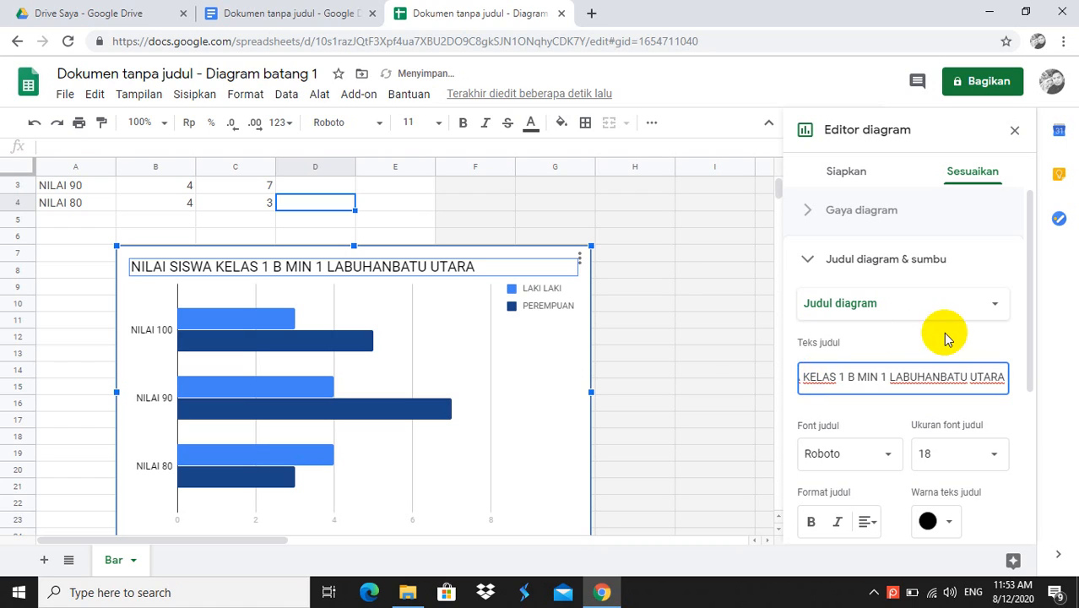
{"action": "left_click", "coordinate": [683, 322]}
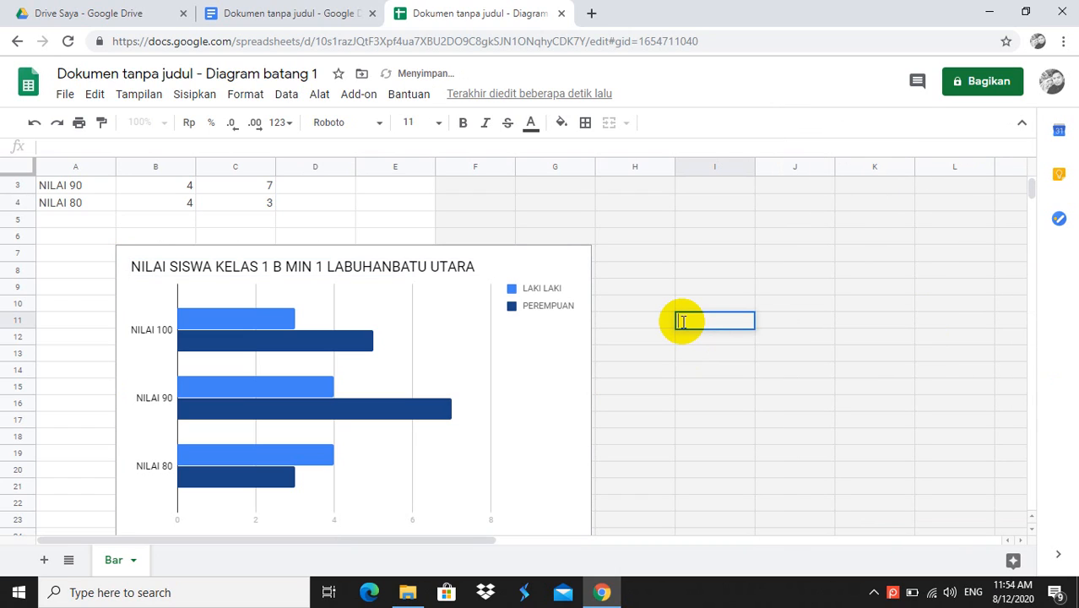
Step: Close the linked spreadsheet and update the bar chart in the document from its source data
{"action": "left_click", "coordinate": [563, 15]}
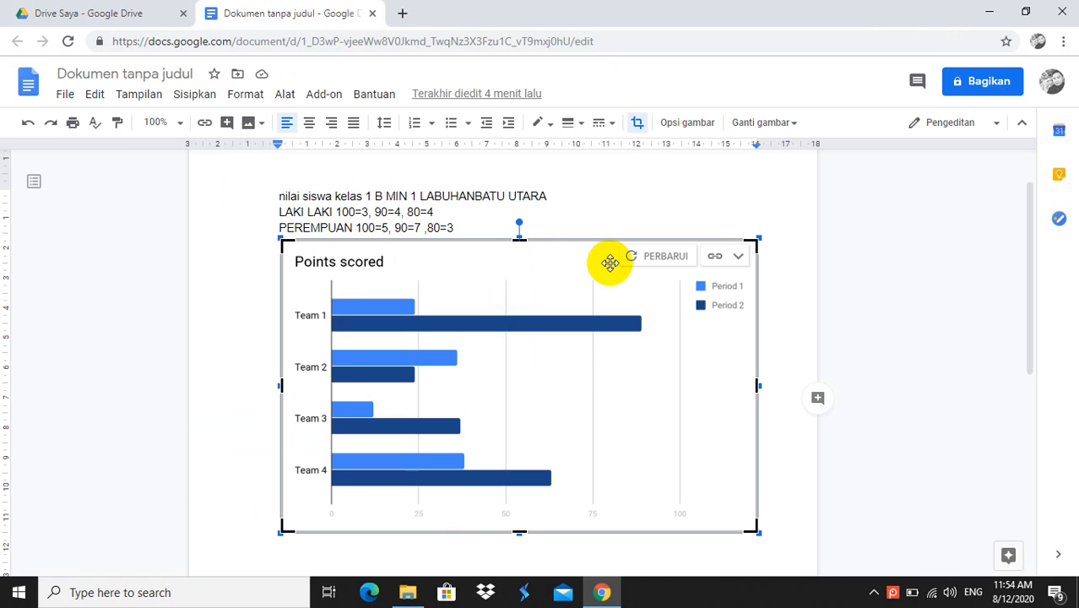
{"action": "left_click", "coordinate": [666, 257]}
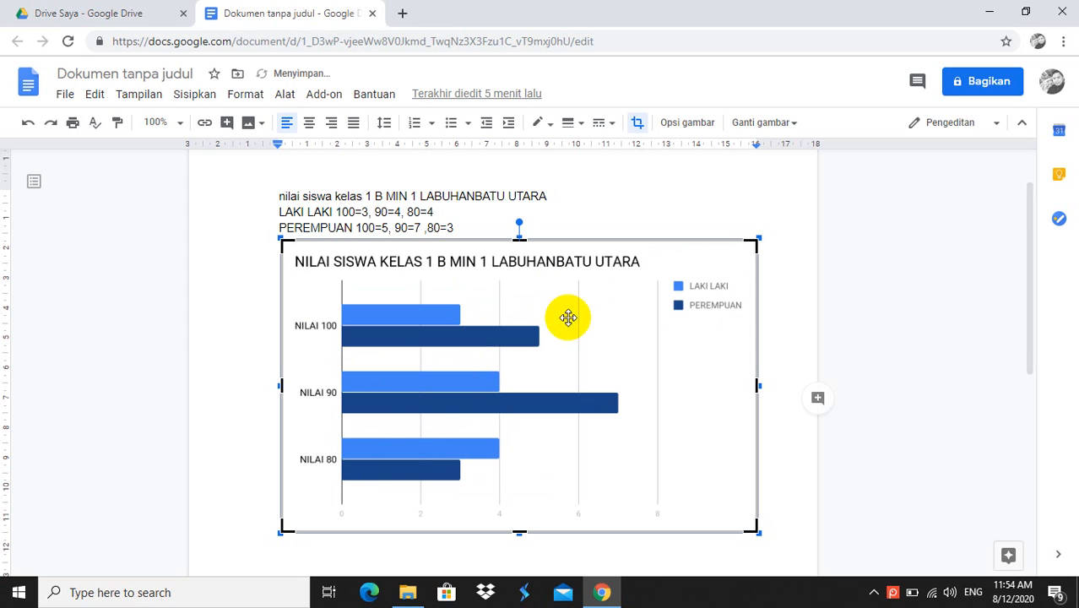
Step: Add a new line below the bar chart and insert a column chart there
{"action": "left_click", "coordinate": [769, 452]}
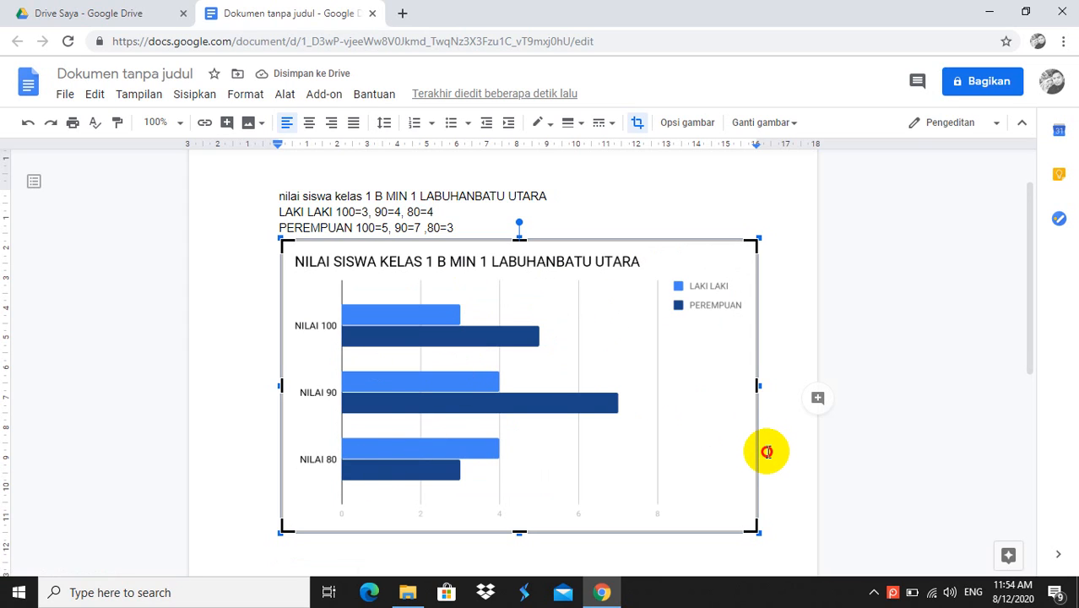
{"action": "double_click", "coordinate": [768, 452]}
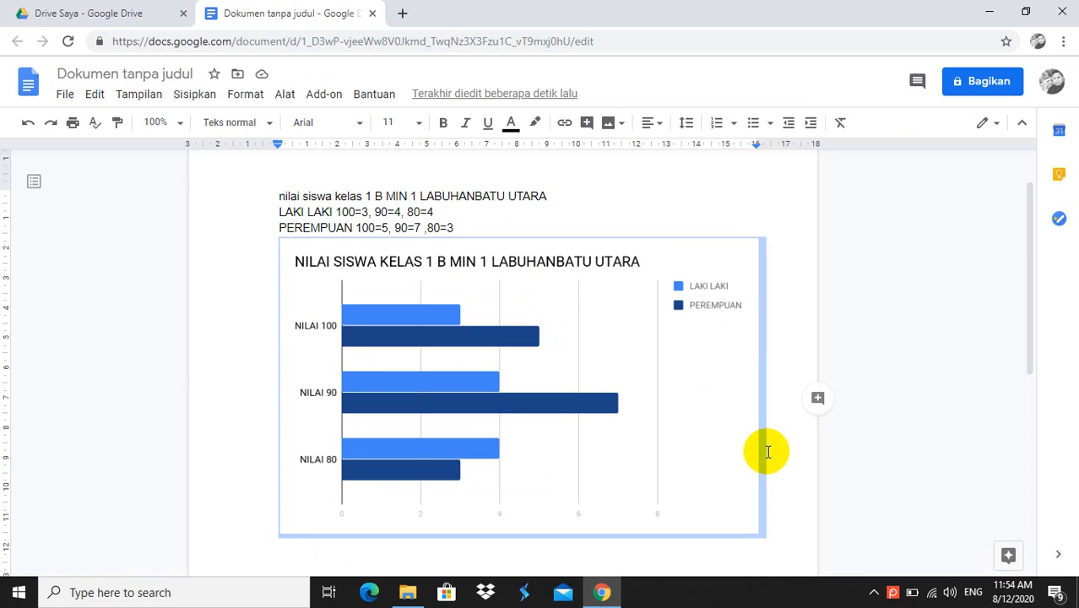
{"action": "left_click", "coordinate": [768, 452]}
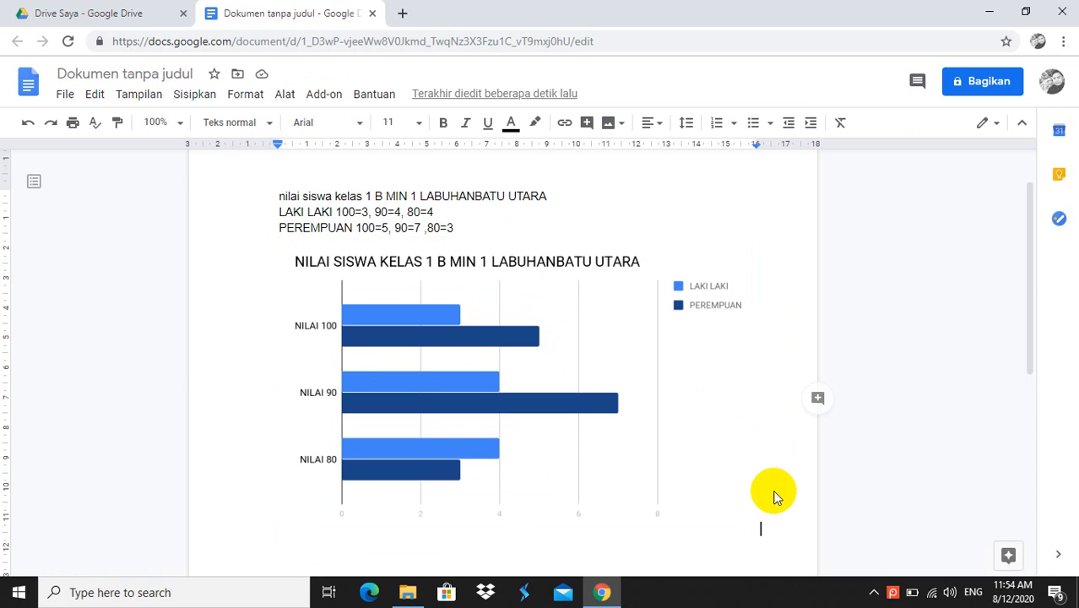
{"action": "key", "text": "Return"}
{"action": "key", "text": "Return"}
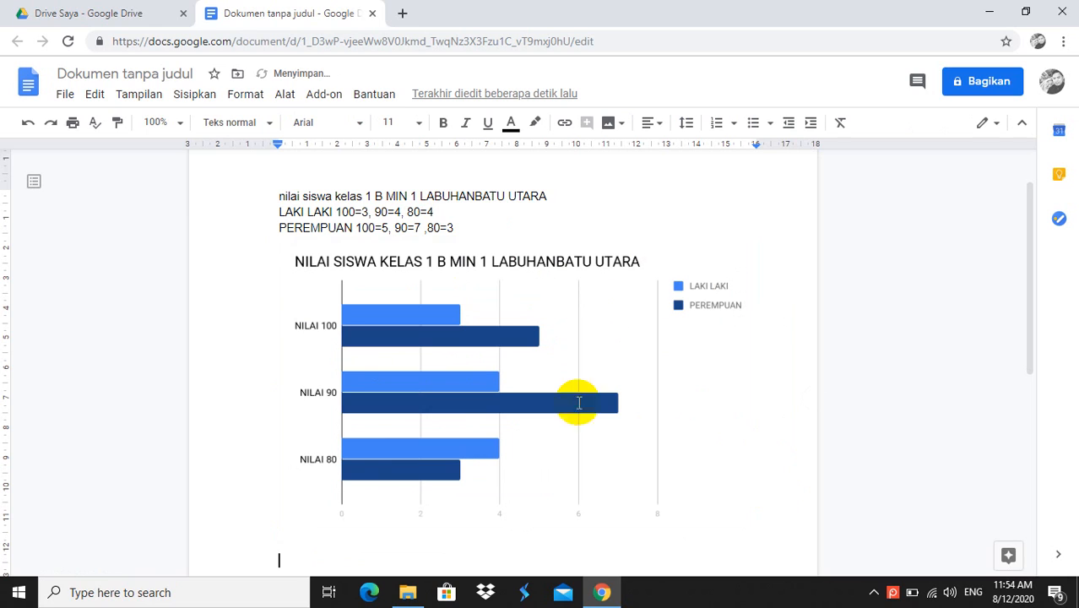
{"action": "left_click", "coordinate": [189, 97]}
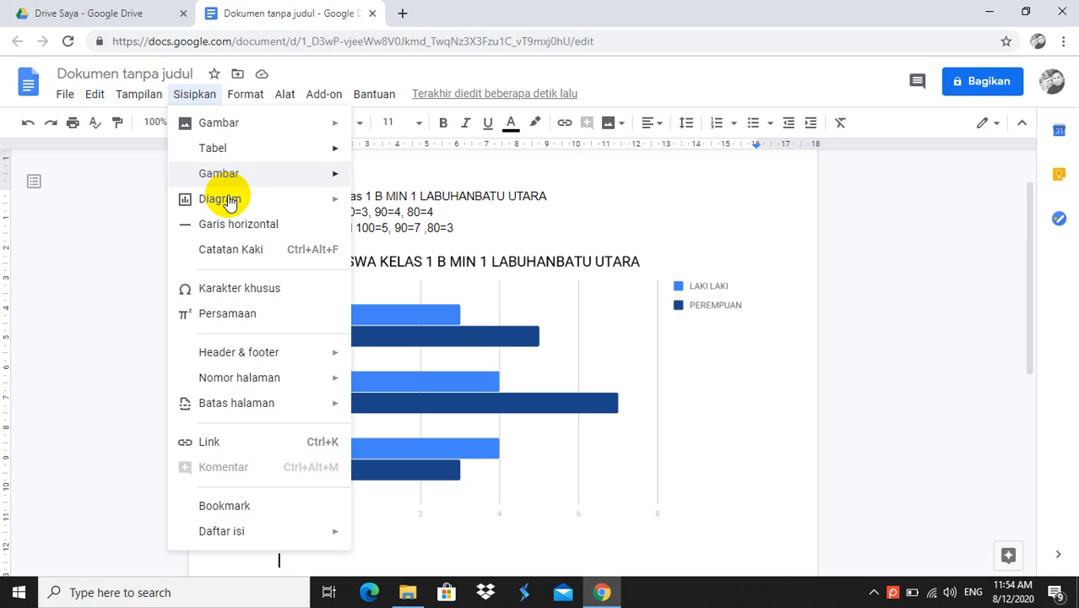
{"action": "mouse_move", "coordinate": [229, 203]}
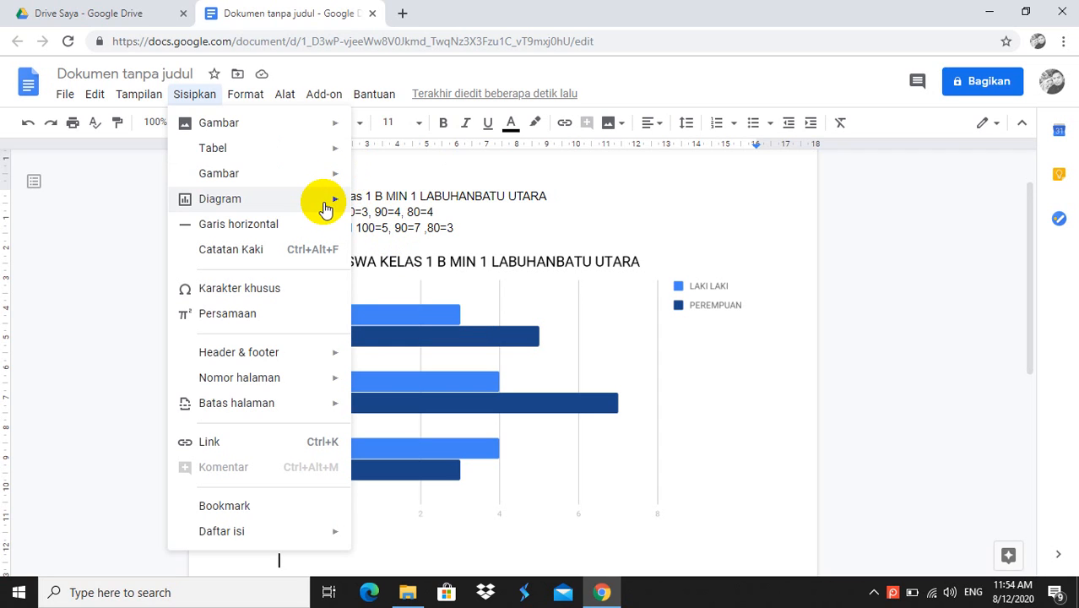
{"action": "mouse_move", "coordinate": [325, 205]}
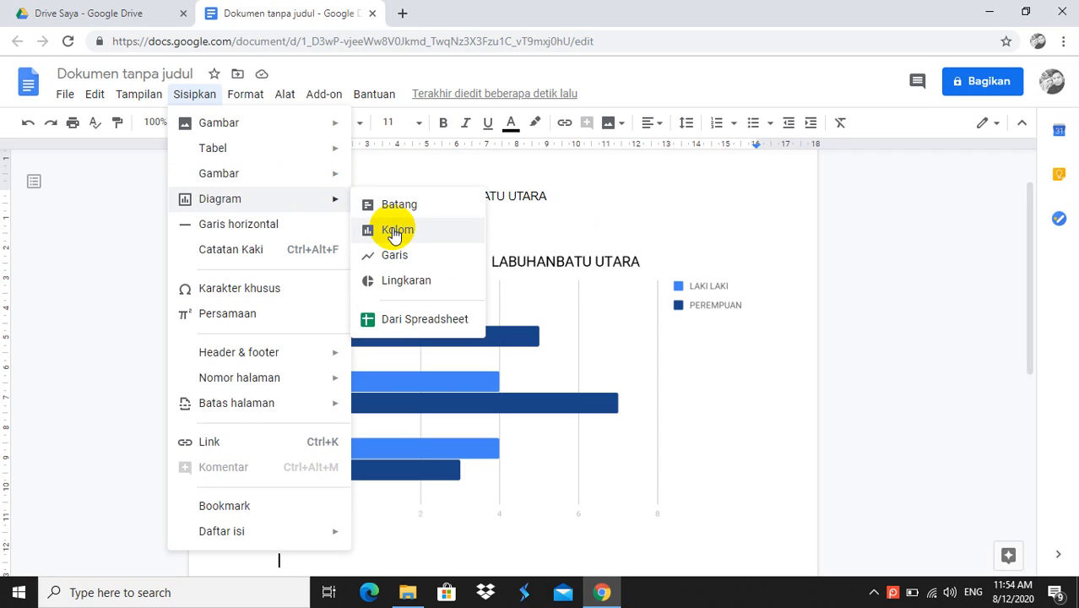
{"action": "left_click", "coordinate": [395, 233]}
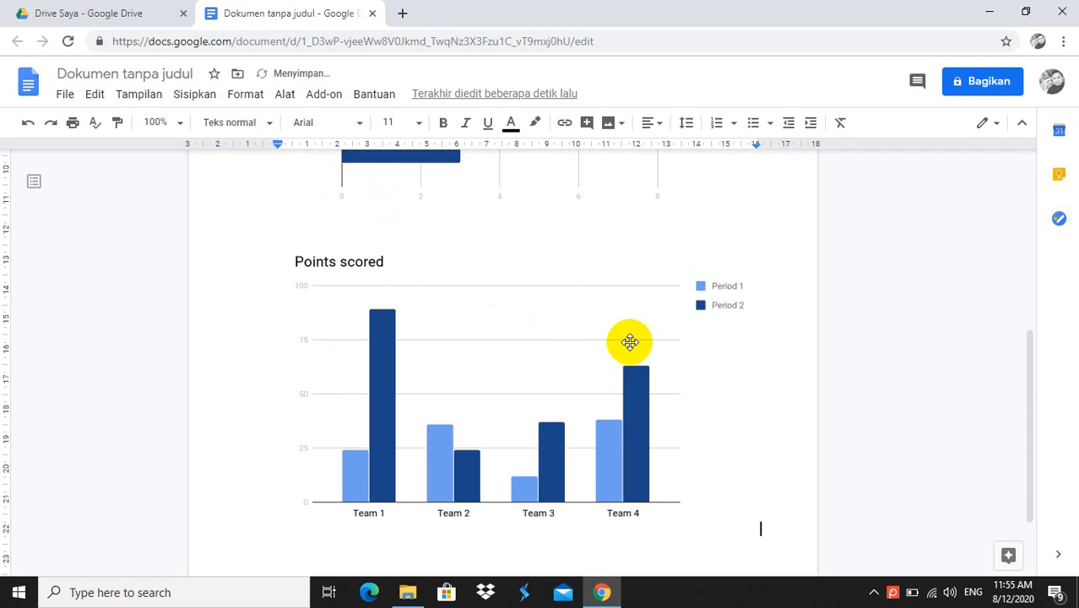
Step: Select the new column chart and view its linked-chart options
{"action": "left_click", "coordinate": [649, 302]}
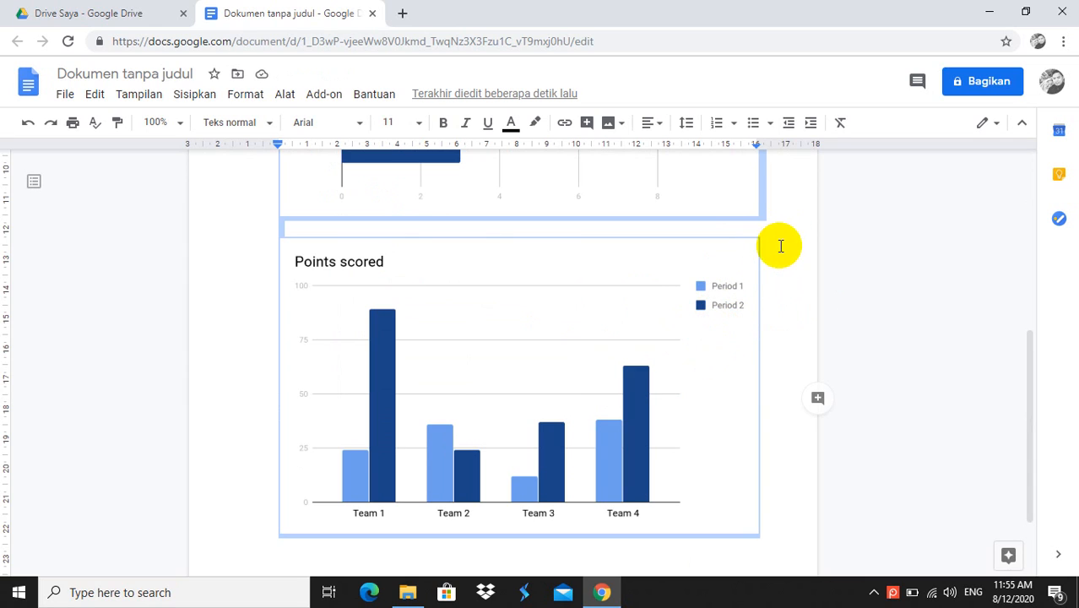
{"action": "left_click", "coordinate": [692, 350]}
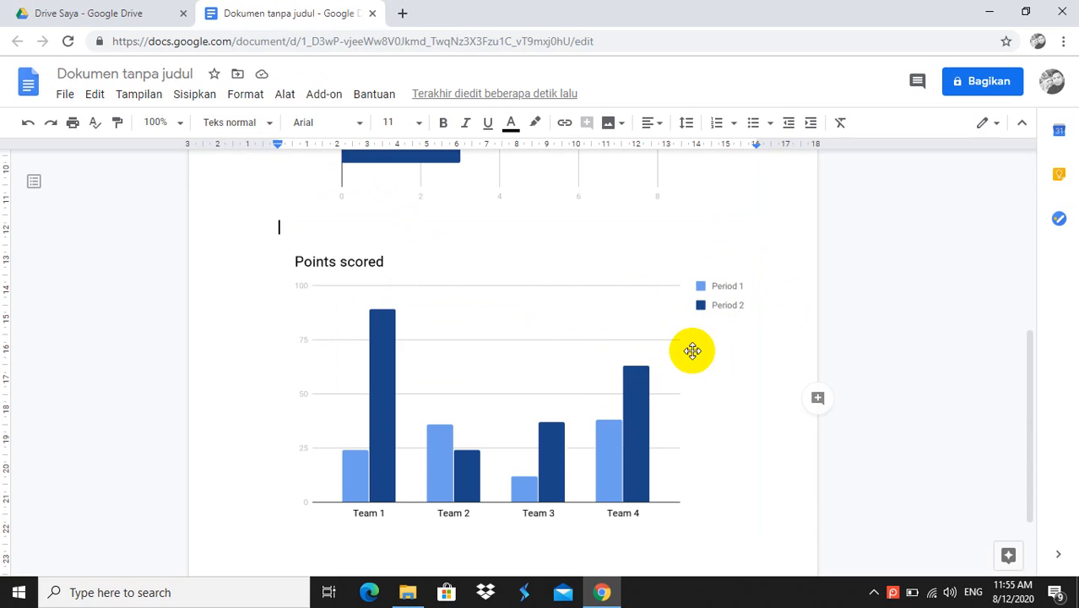
{"action": "left_click", "coordinate": [603, 401]}
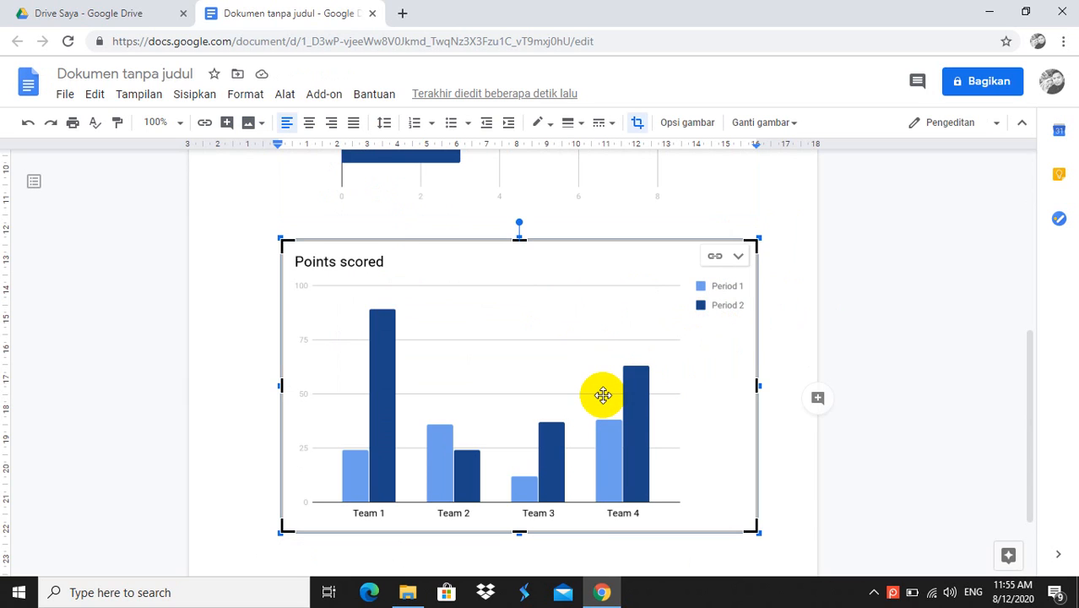
{"action": "left_click", "coordinate": [739, 257]}
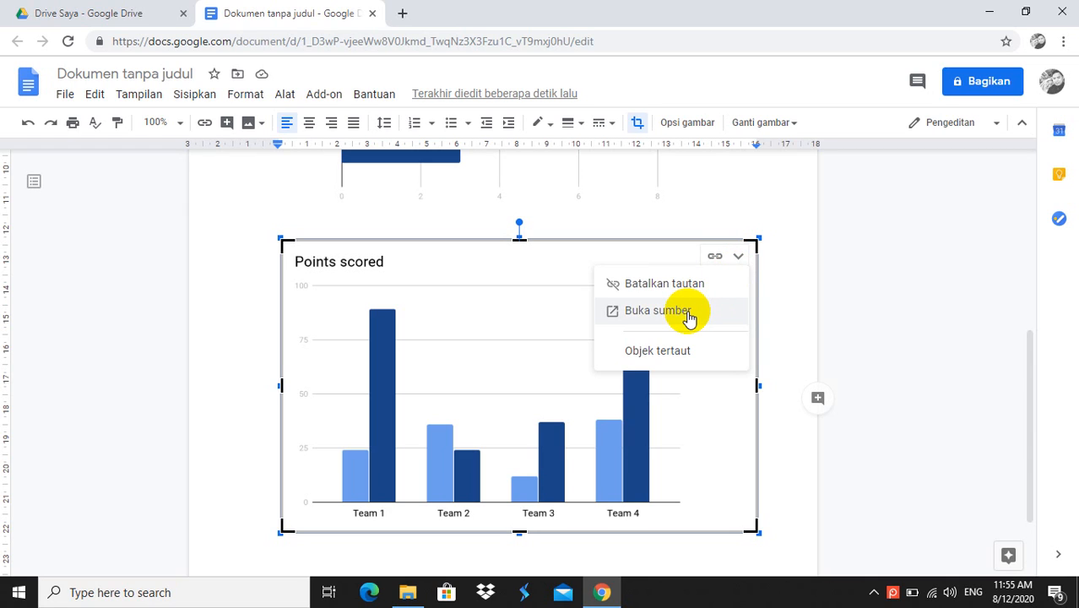
{"action": "left_click", "coordinate": [778, 308]}
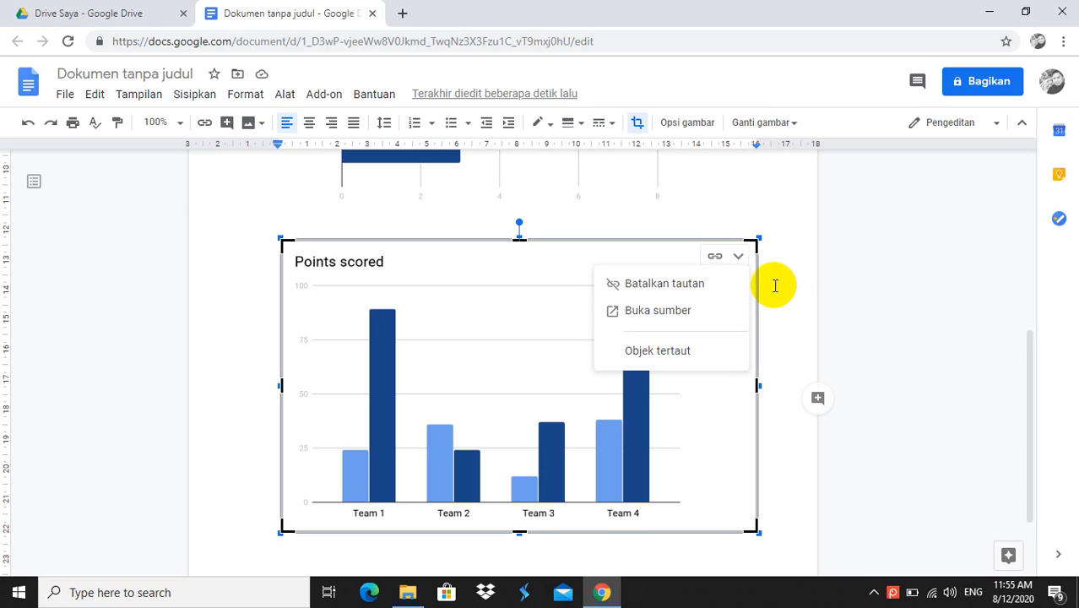
Step: Open the source spreadsheet linked to the new column chart in the document
{"action": "left_click", "coordinate": [767, 230]}
{"action": "triple_click", "coordinate": [791, 265]}
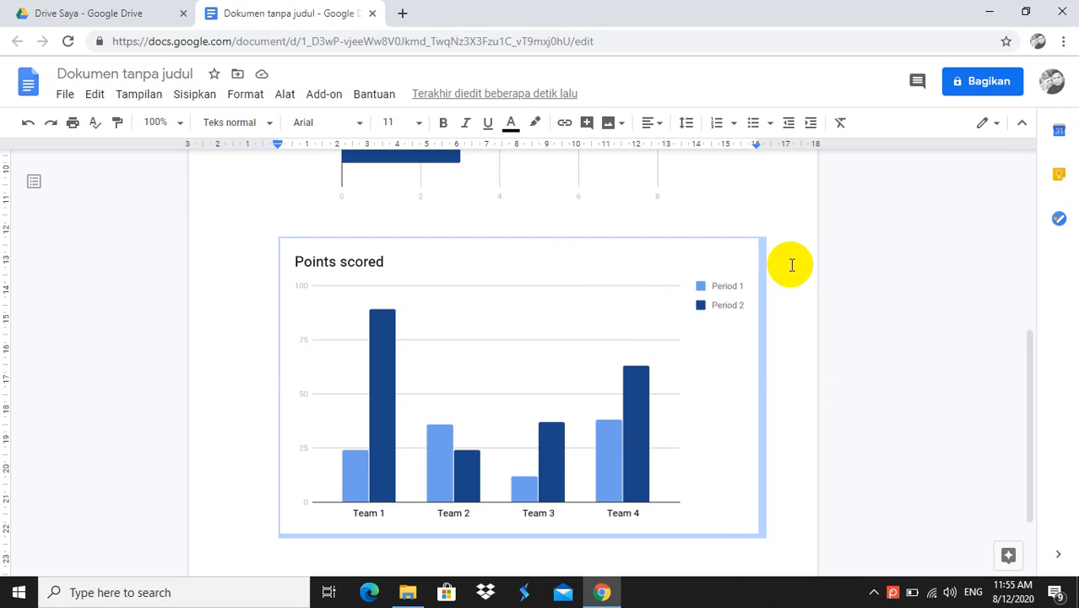
{"action": "left_click_drag", "start_coordinate": [767, 277], "coordinate": [731, 288]}
{"action": "left_click", "coordinate": [732, 291]}
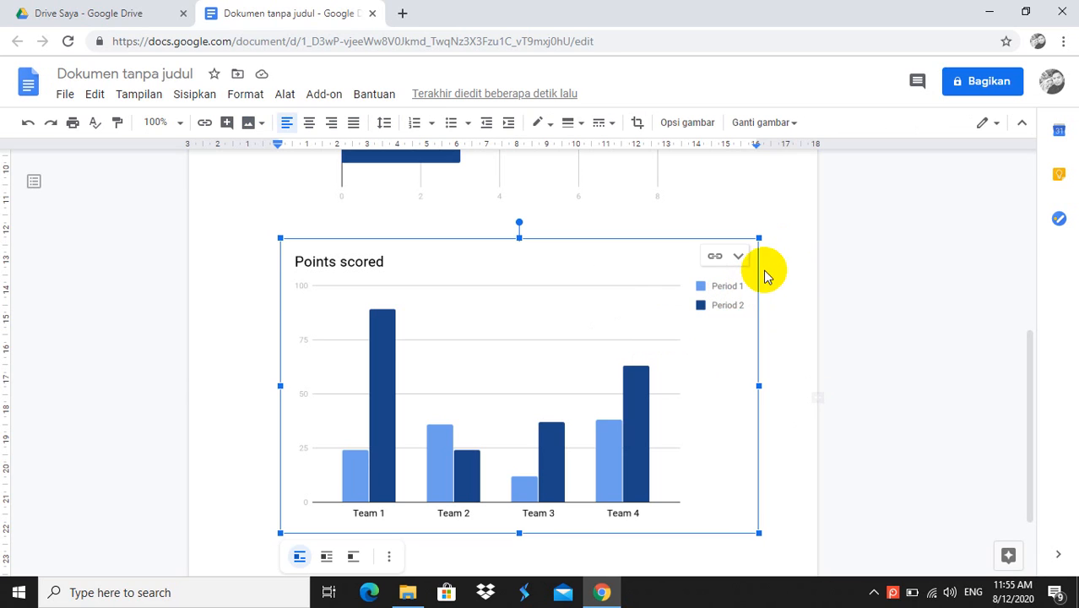
{"action": "left_click", "coordinate": [738, 258]}
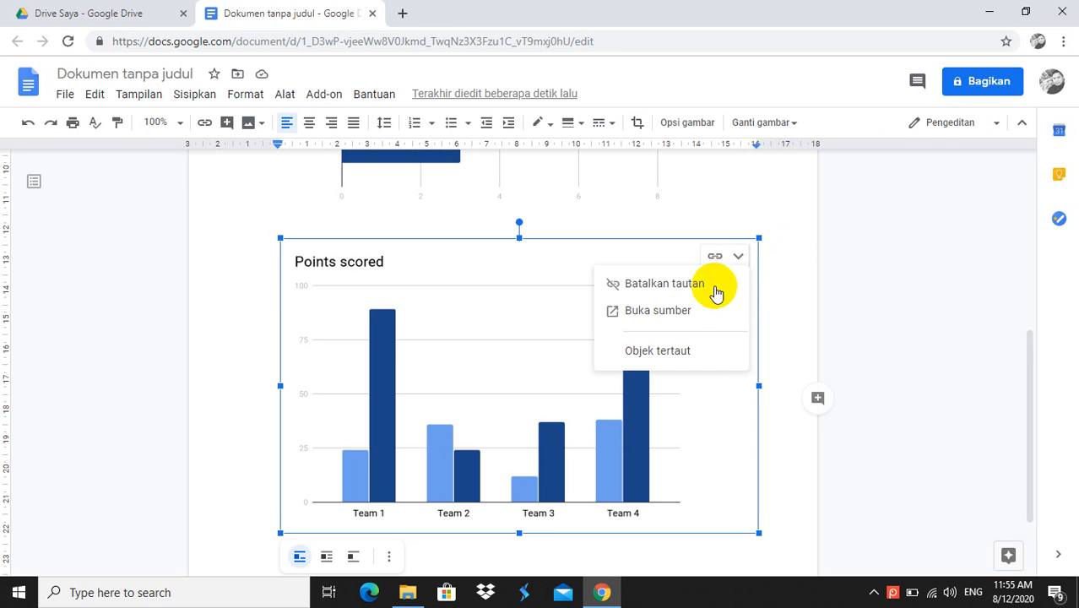
{"action": "left_click", "coordinate": [668, 311]}
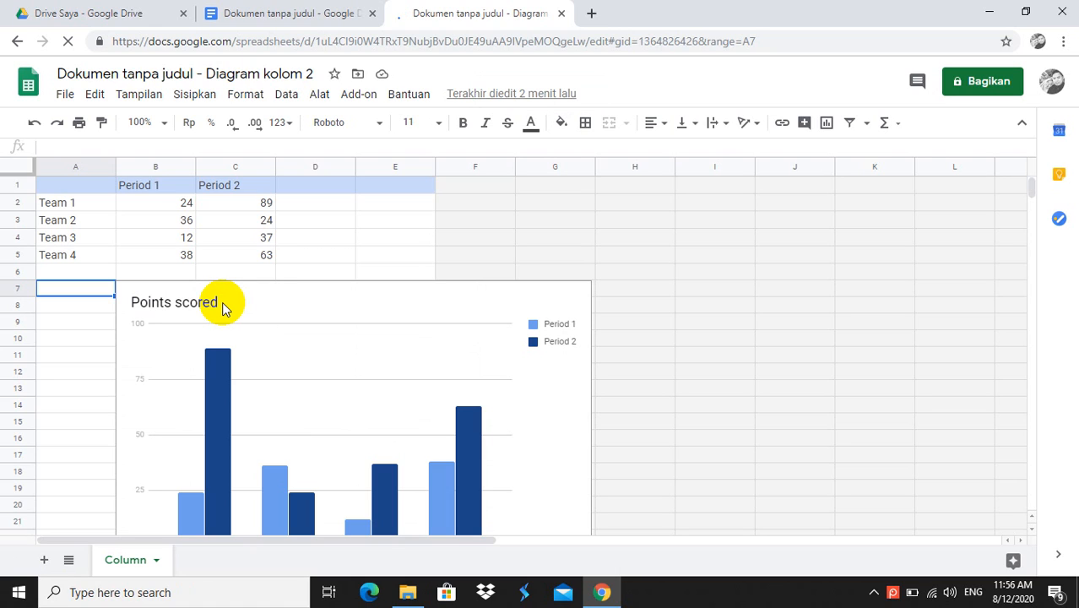
{"action": "left_click", "coordinate": [306, 264]}
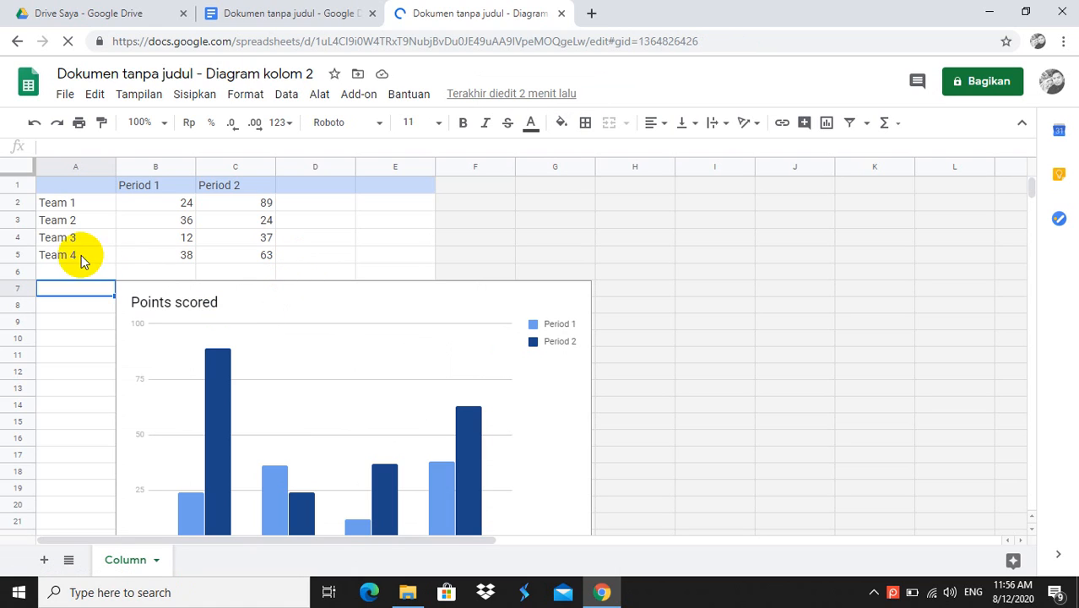
Step: Replace the first series header "Period 1" in cell B1 with "LAKI-LAKI"
{"action": "left_click", "coordinate": [139, 185]}
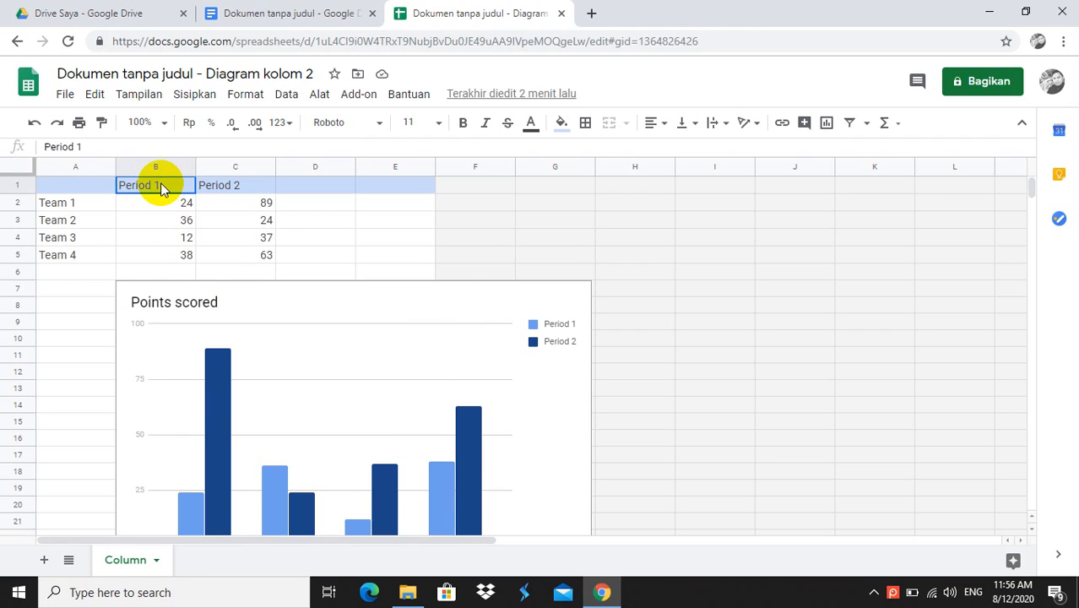
{"action": "double_click", "coordinate": [158, 186]}
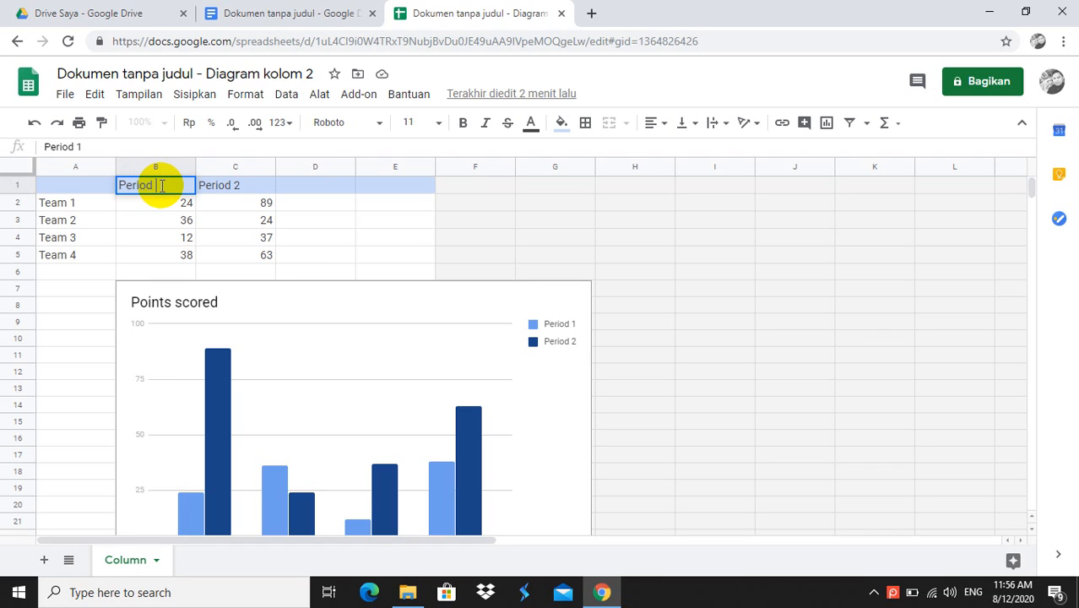
{"action": "key", "text": "BackSpace"}
{"action": "key", "text": "BackSpace"}
{"action": "key", "text": "BackSpace"}
{"action": "key", "text": "BackSpace"}
{"action": "key", "text": "BackSpace"}
{"action": "key", "text": "BackSpace"}
{"action": "key", "text": "BackSpace"}
{"action": "key", "text": "BackSpace"}
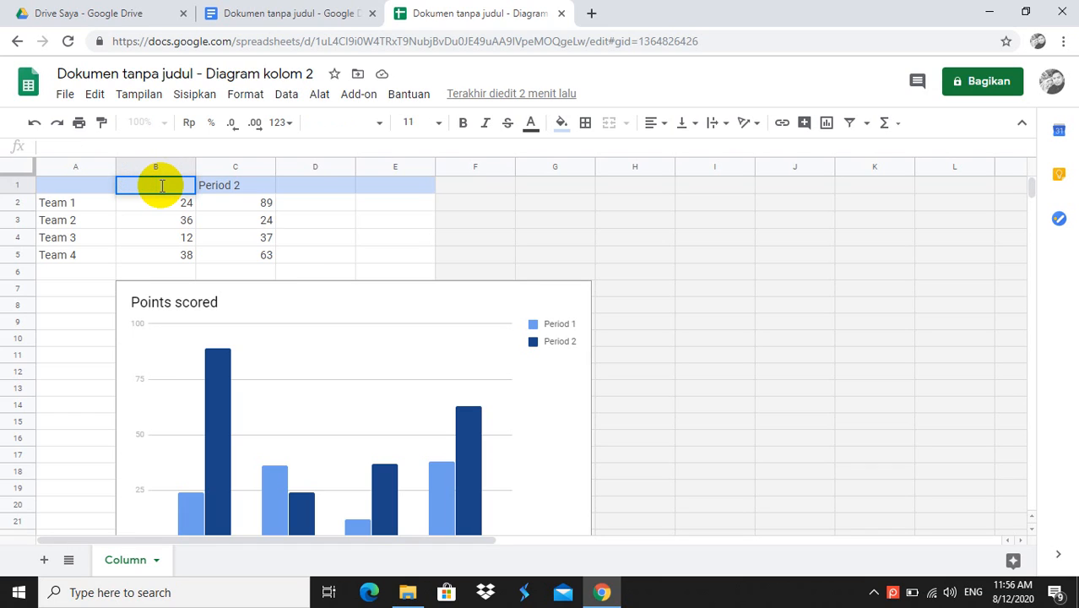
{"action": "type", "text": "LAKI-LAKI"}
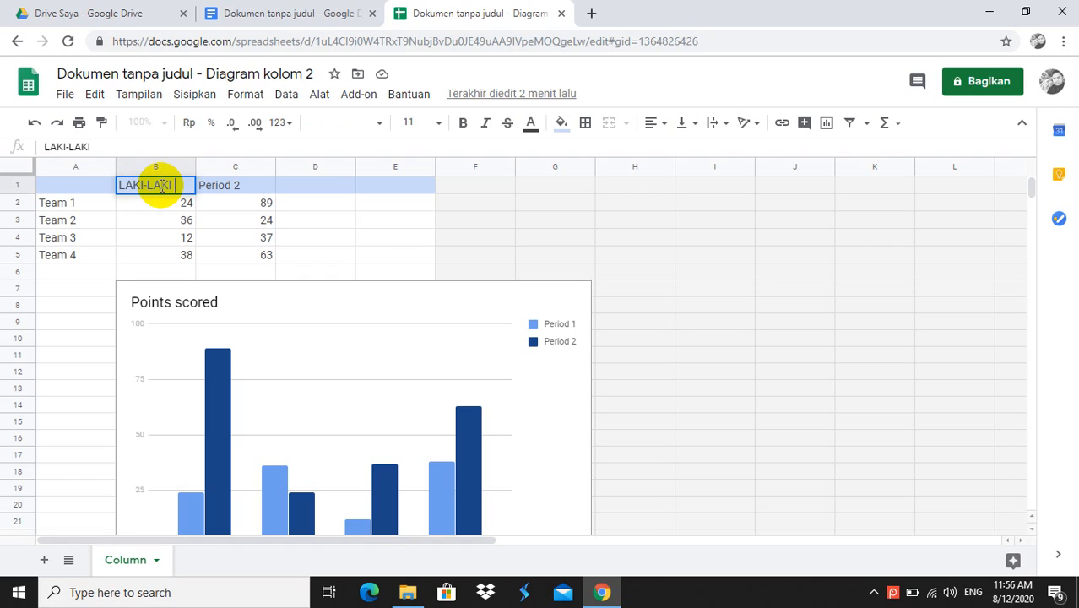
Step: Replace the second series header "Period 2" in cell C1 with "PEREMPUAN"
{"action": "left_click", "coordinate": [251, 185]}
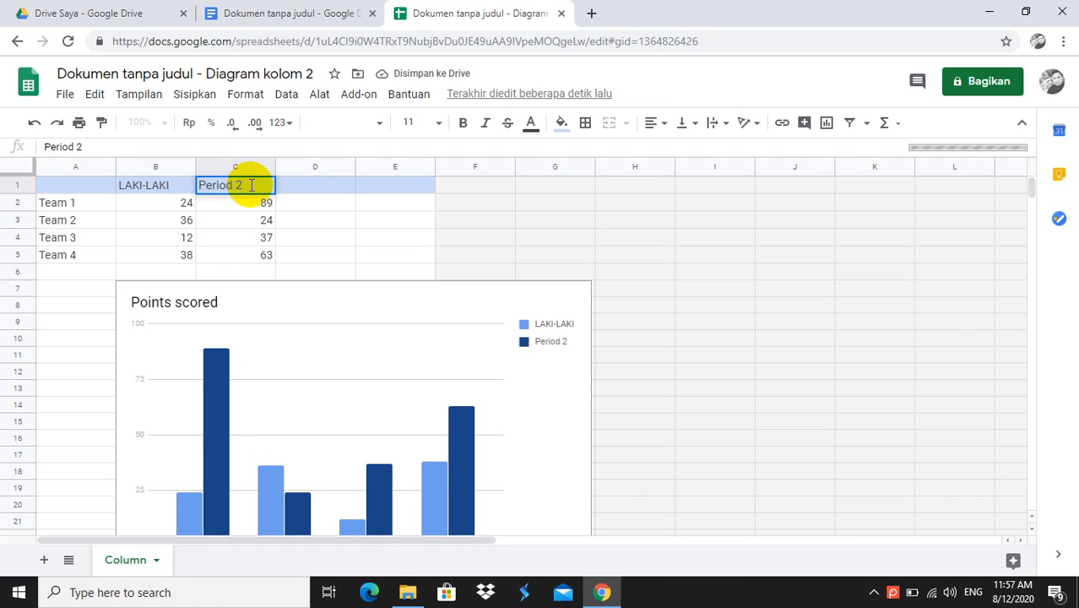
{"action": "key", "text": "BackSpace"}
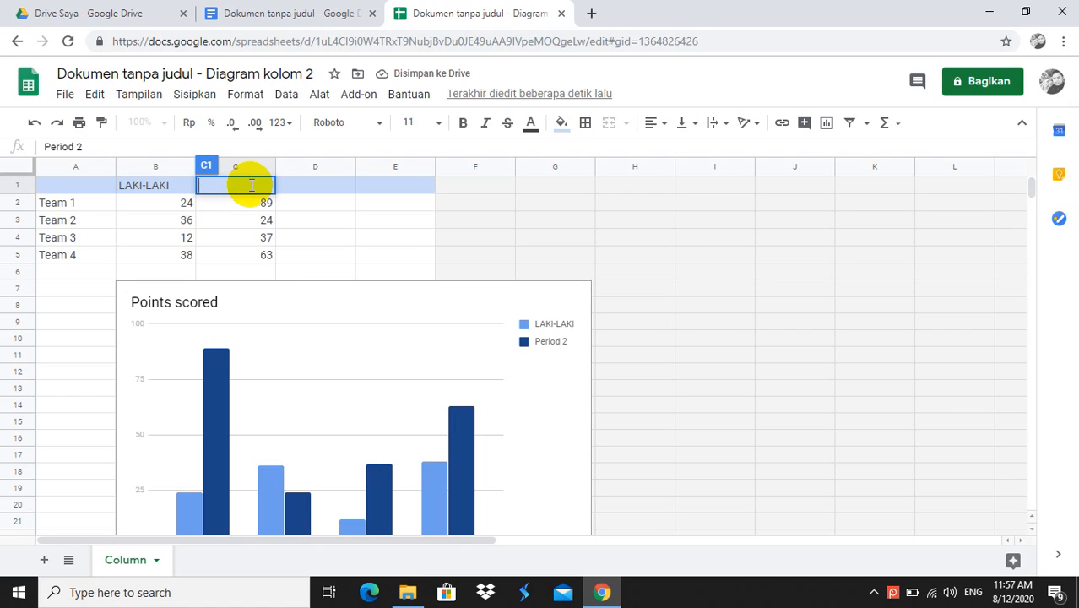
{"action": "type", "text": "PEREM"}
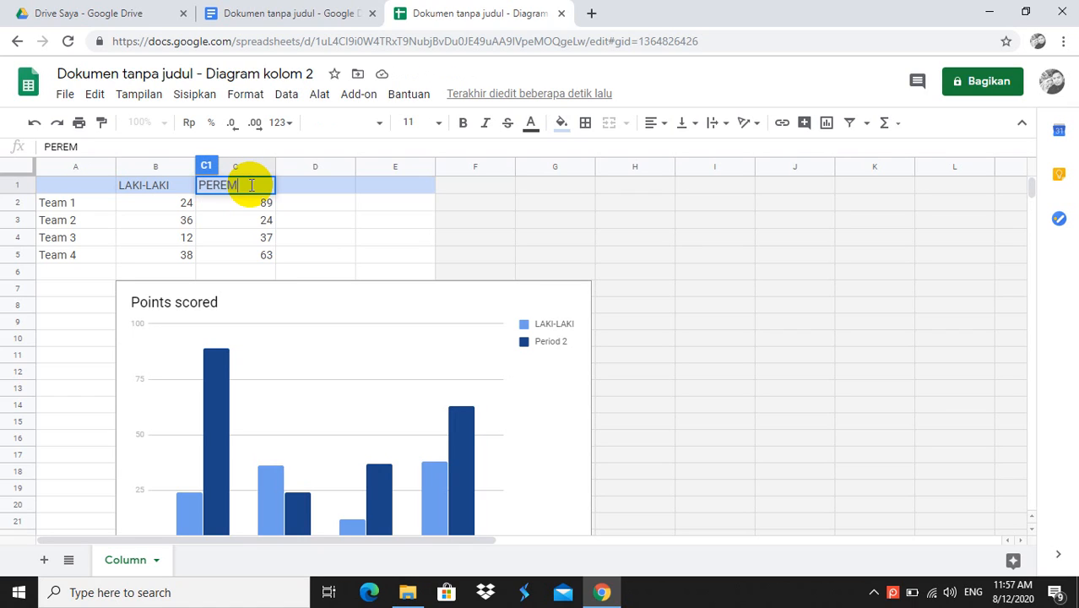
{"action": "type", "text": "PUAN"}
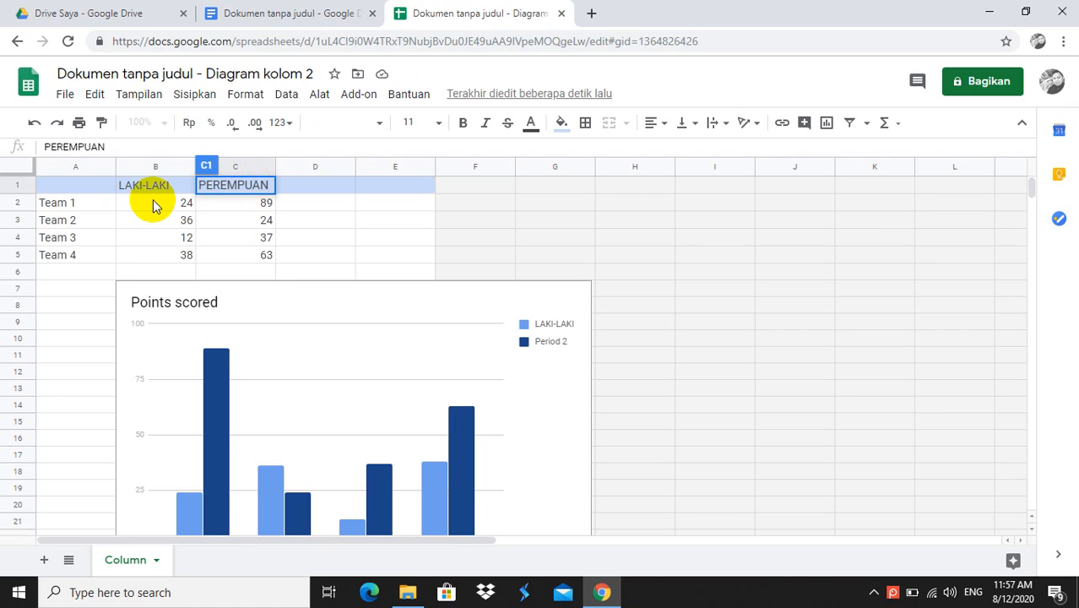
Step: Replace the "Team 1" row label in cell A2 with the score 100
{"action": "left_click", "coordinate": [72, 206]}
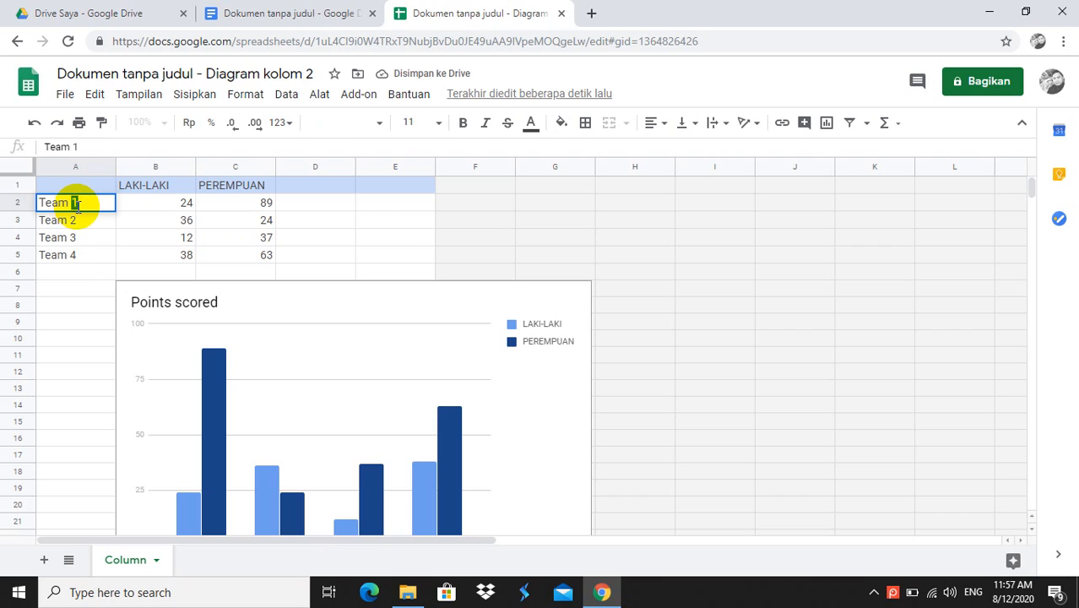
{"action": "double_click", "coordinate": [76, 205]}
{"action": "key", "text": "BackSpace"}
{"action": "key", "text": "BackSpace"}
{"action": "key", "text": "BackSpace"}
{"action": "key", "text": "BackSpace"}
{"action": "key", "text": "BackSpace"}
{"action": "key", "text": "BackSpace"}
{"action": "type", "text": "100"}
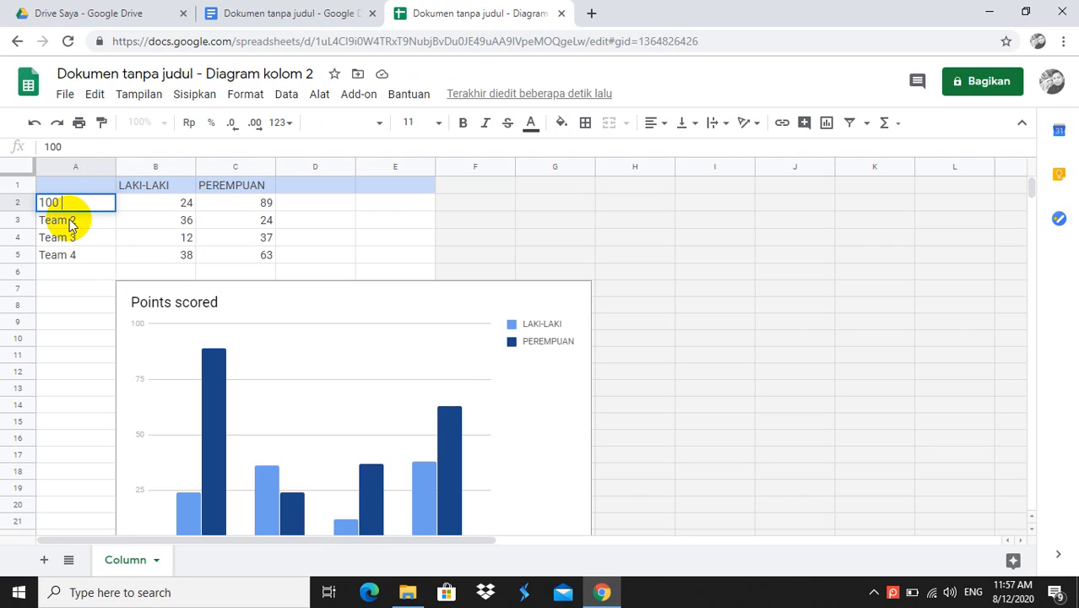
Step: Replace the "Team 2" row label in cell A3 with the score 90
{"action": "left_click", "coordinate": [71, 221]}
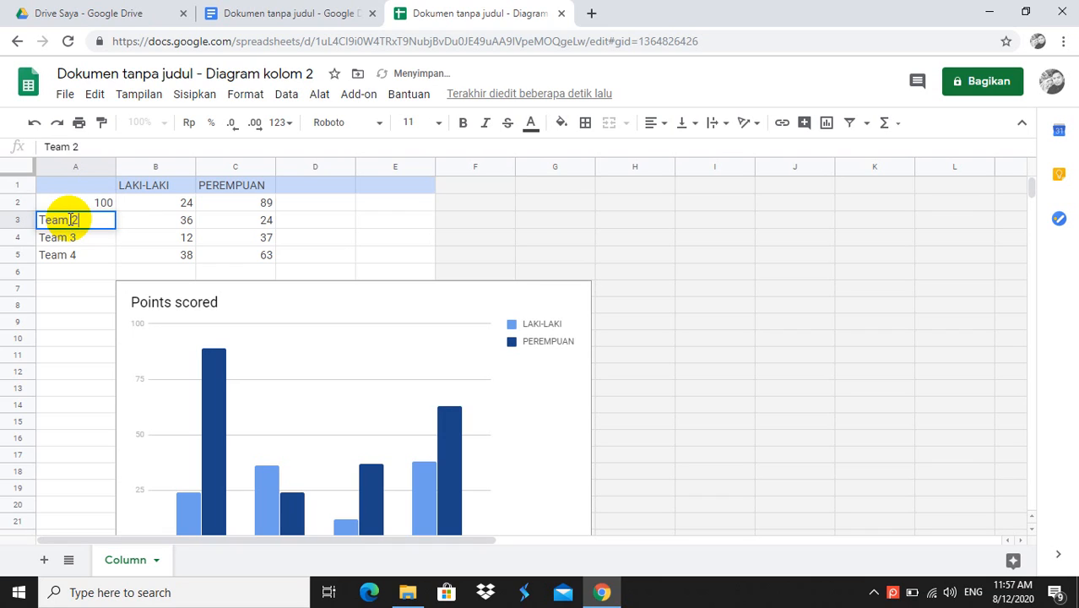
{"action": "key", "text": "BackSpace"}
{"action": "key", "text": "BackSpace"}
{"action": "key", "text": "BackSpace"}
{"action": "key", "text": "BackSpace"}
{"action": "key", "text": "BackSpace"}
{"action": "key", "text": "BackSpace"}
{"action": "type", "text": "90"}
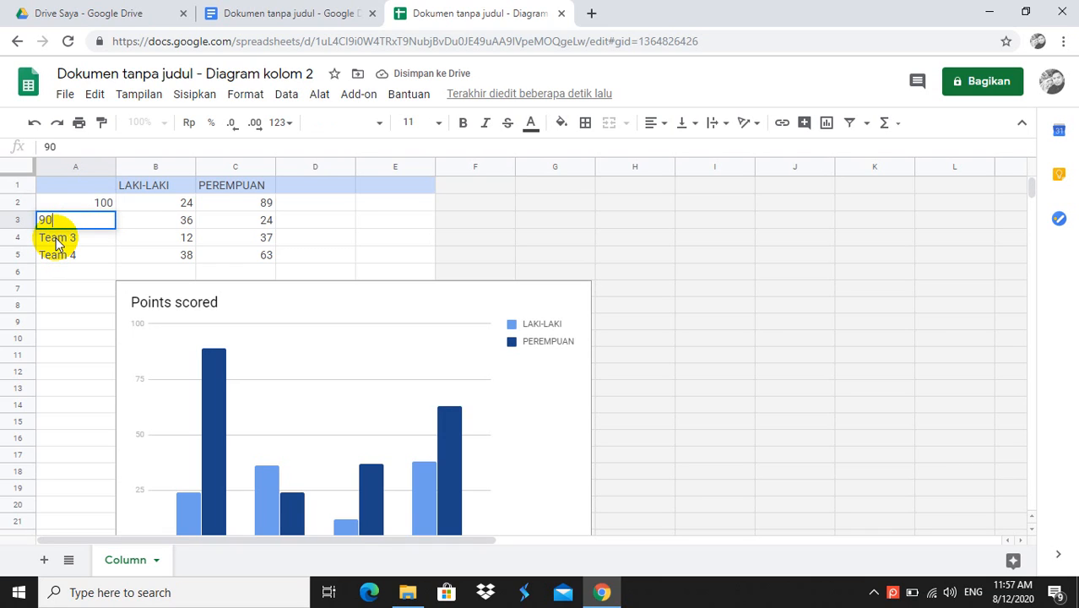
Step: Replace the "Team 3" row label in cell A4 with the score 80
{"action": "left_click", "coordinate": [76, 236]}
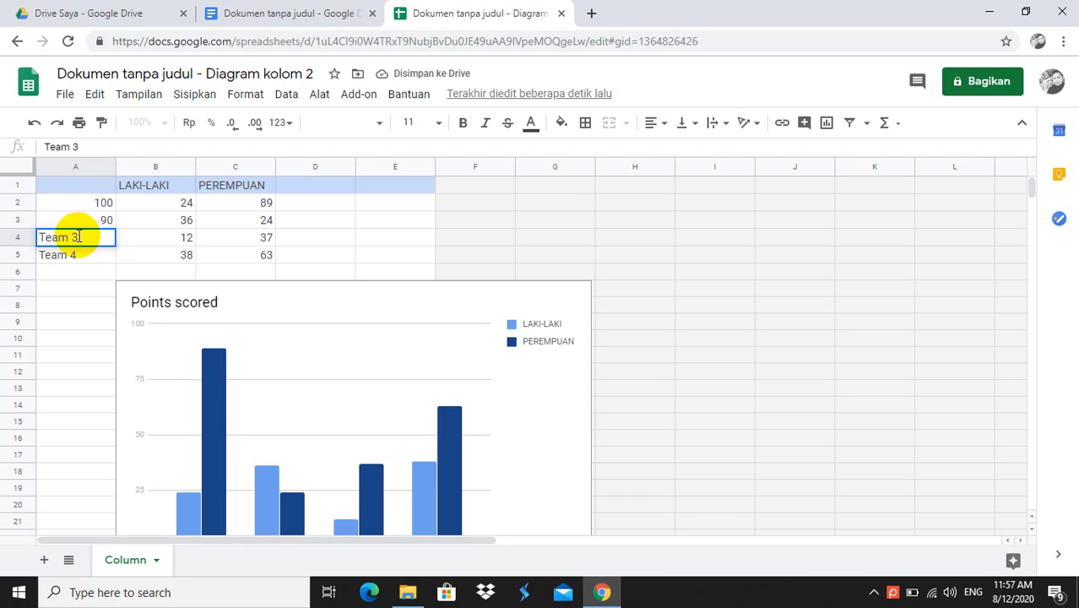
{"action": "key", "text": "BackSpace"}
{"action": "key", "text": "BackSpace"}
{"action": "key", "text": "BackSpace"}
{"action": "key", "text": "BackSpace"}
{"action": "key", "text": "BackSpace"}
{"action": "type", "text": "80"}
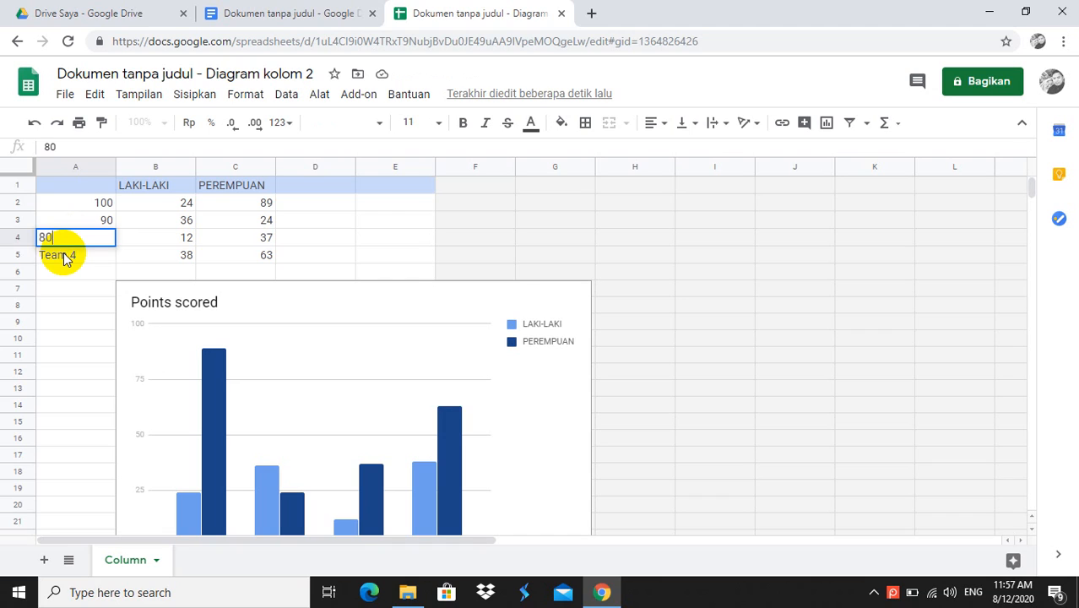
Step: Clear the "Team 4" row label from cell A5
{"action": "double_click", "coordinate": [56, 254]}
{"action": "key", "text": "BackSpace"}
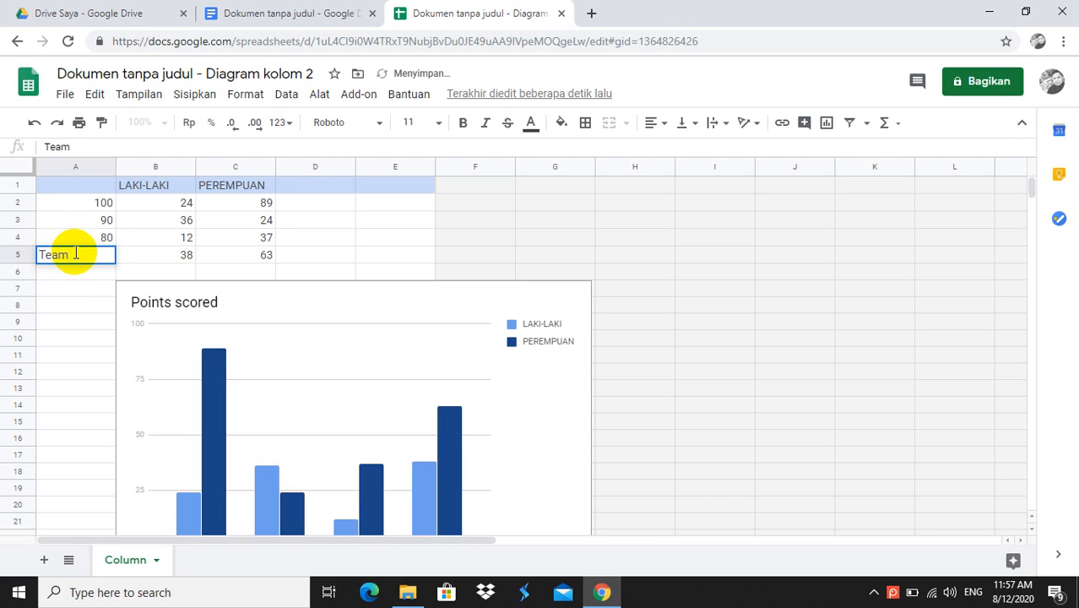
{"action": "key", "text": "BackSpace"}
{"action": "key", "text": "BackSpace"}
{"action": "key", "text": "BackSpace"}
{"action": "key", "text": "BackSpace"}
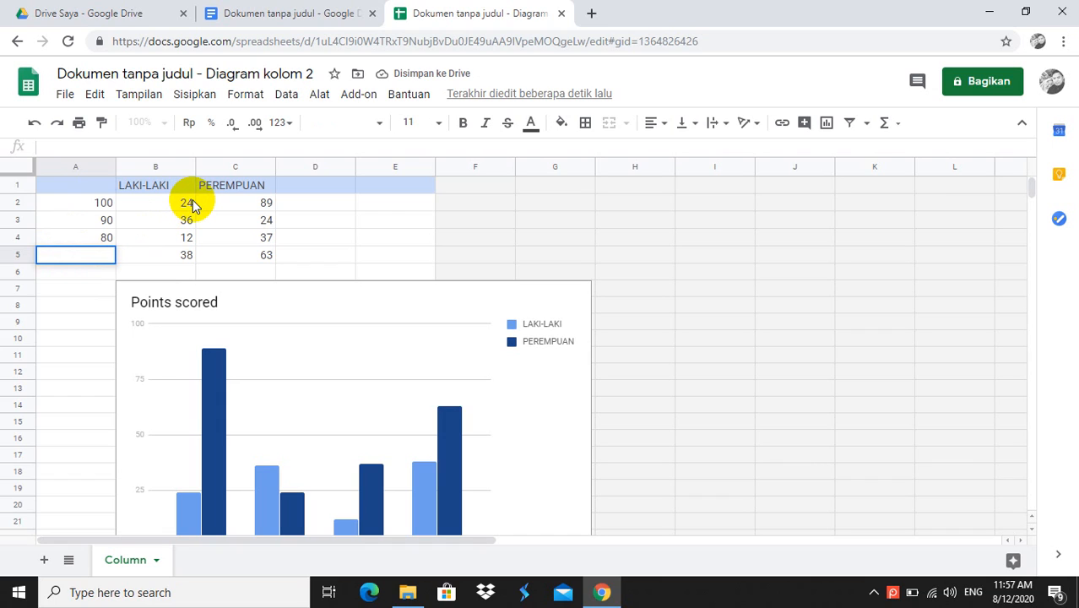
Step: Set the LAKI-LAKI values to 3 for score 100 and 4 for score 90
{"action": "left_click", "coordinate": [189, 204]}
{"action": "double_click", "coordinate": [189, 203]}
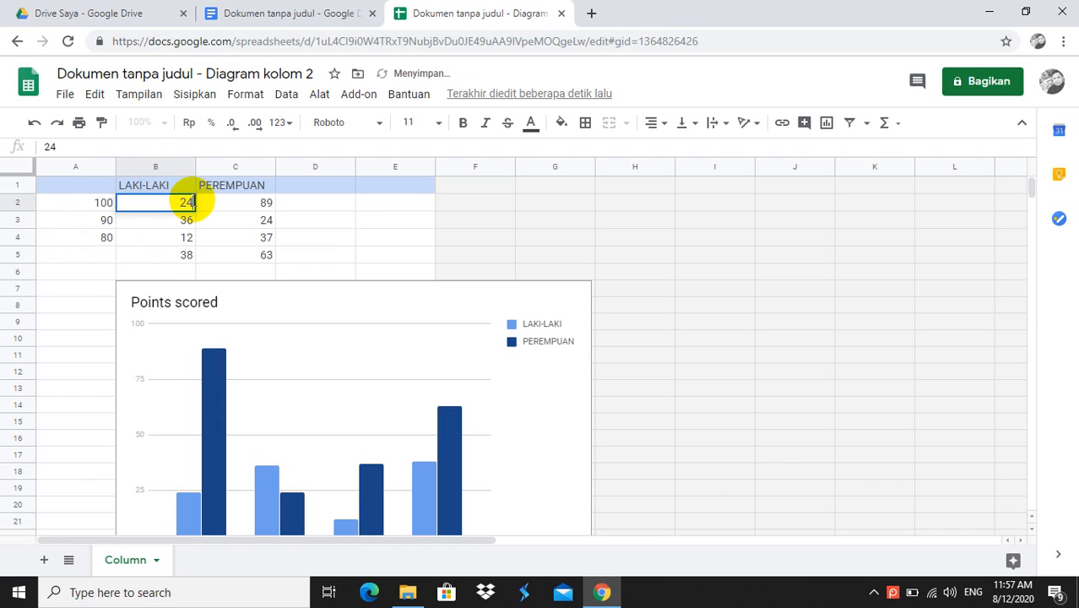
{"action": "key", "text": "BackSpace"}
{"action": "key", "text": "BackSpace"}
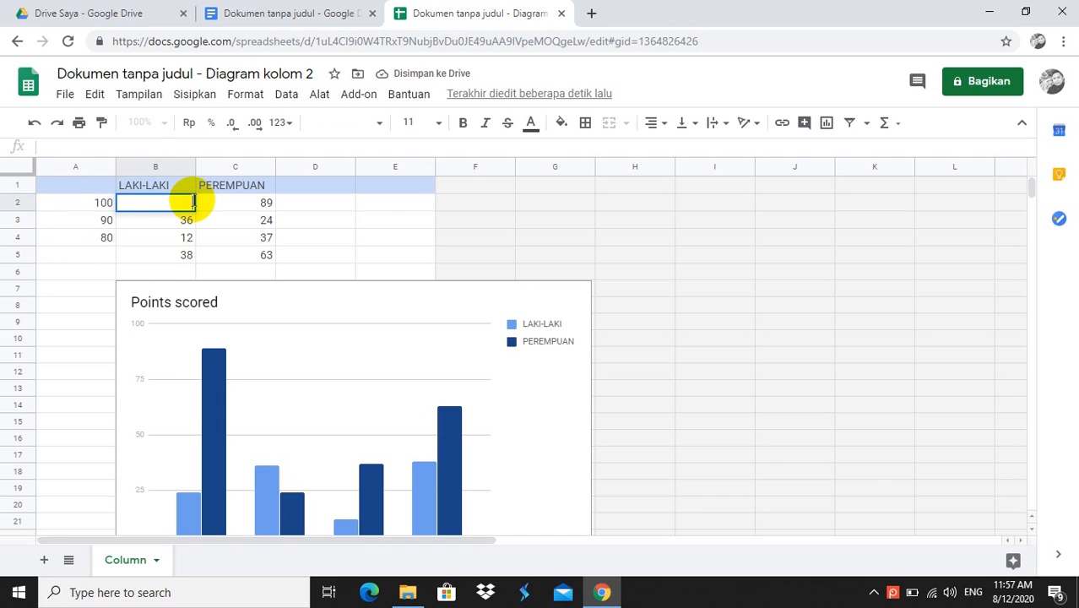
{"action": "type", "text": "3"}
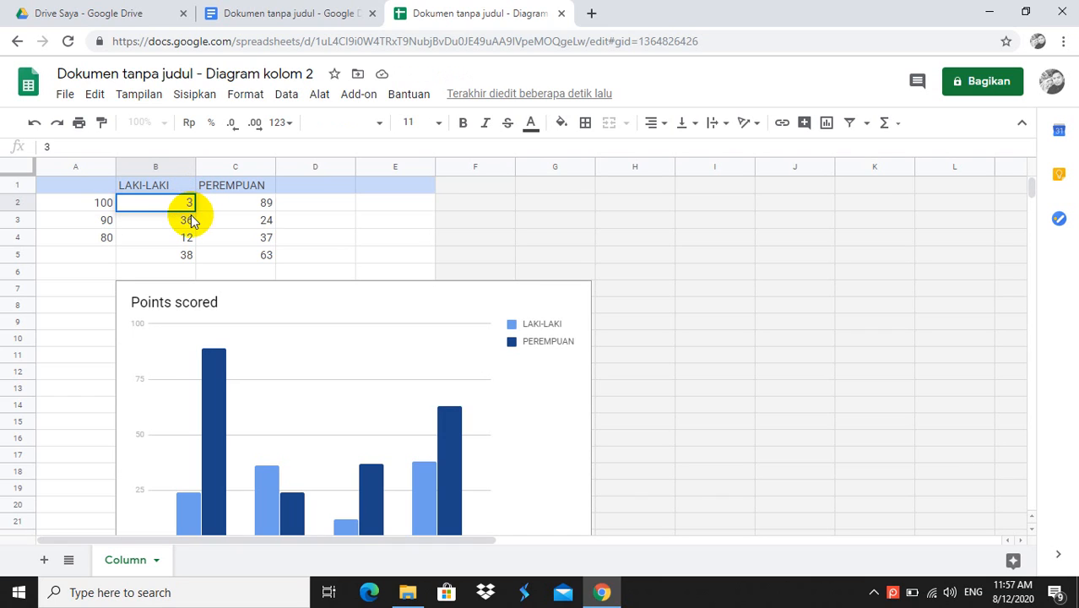
{"action": "double_click", "coordinate": [193, 221]}
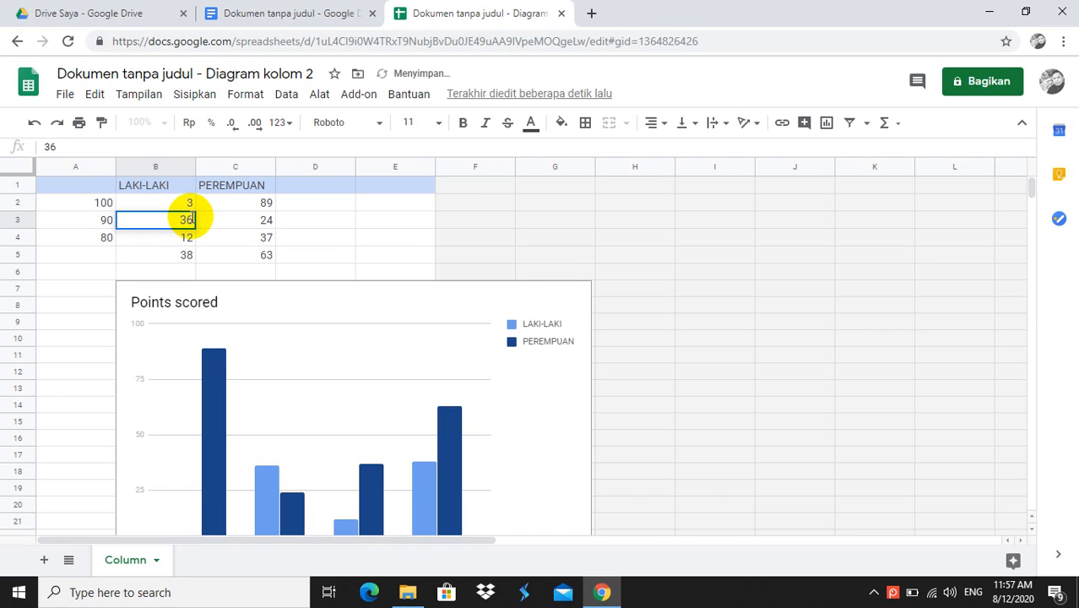
{"action": "key", "text": "BackSpace"}
{"action": "key", "text": "BackSpace"}
{"action": "type", "text": "4"}
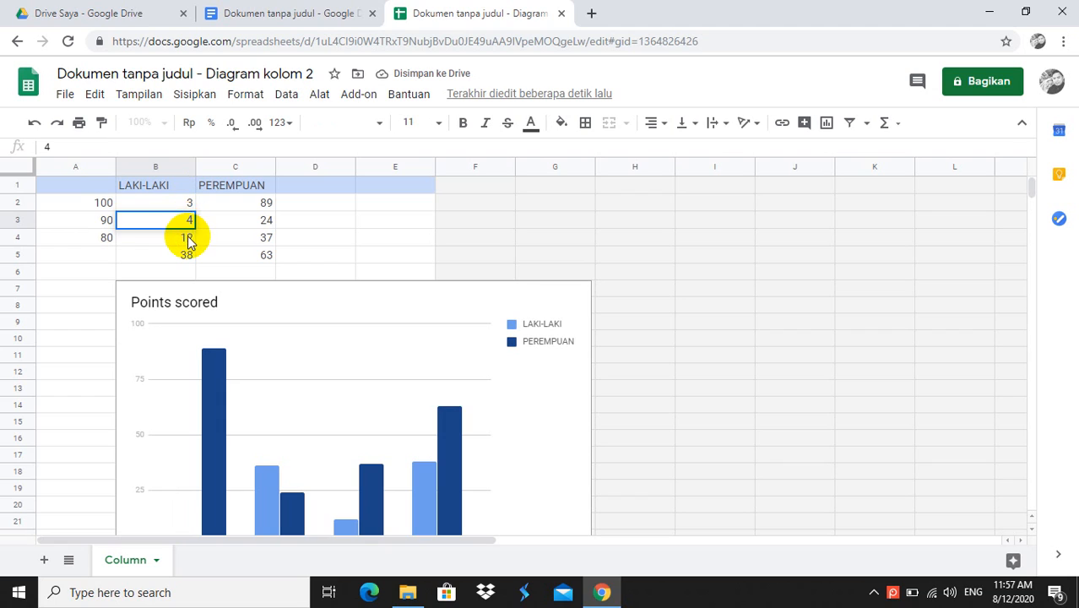
Step: Set the LAKI-LAKI value for score 80 to 4 and clear the value in cell B5
{"action": "double_click", "coordinate": [190, 239]}
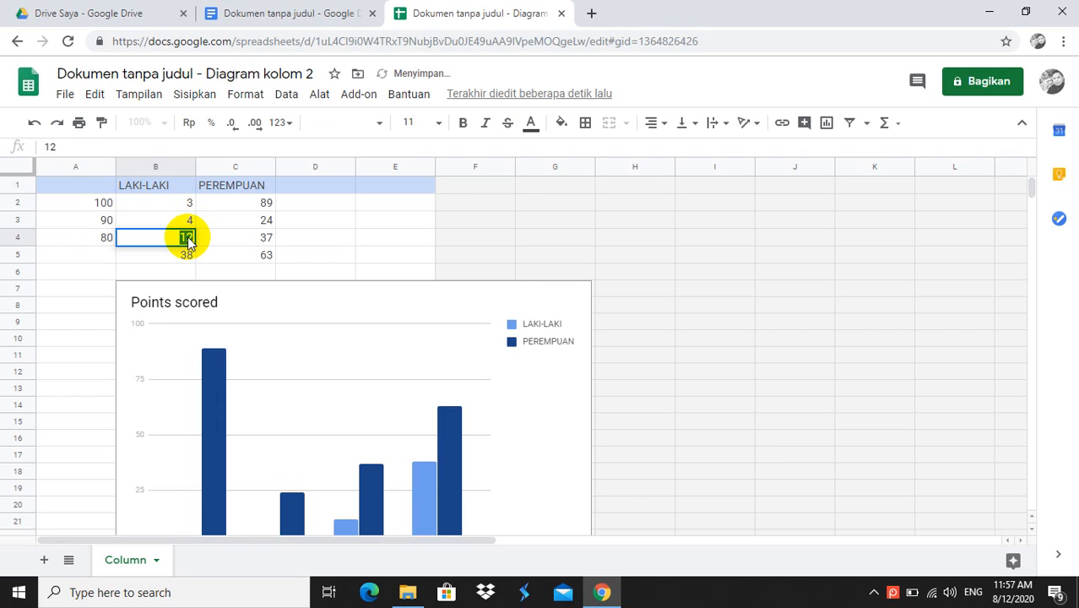
{"action": "key", "text": "BackSpace"}
{"action": "key", "text": "BackSpace"}
{"action": "type", "text": "4"}
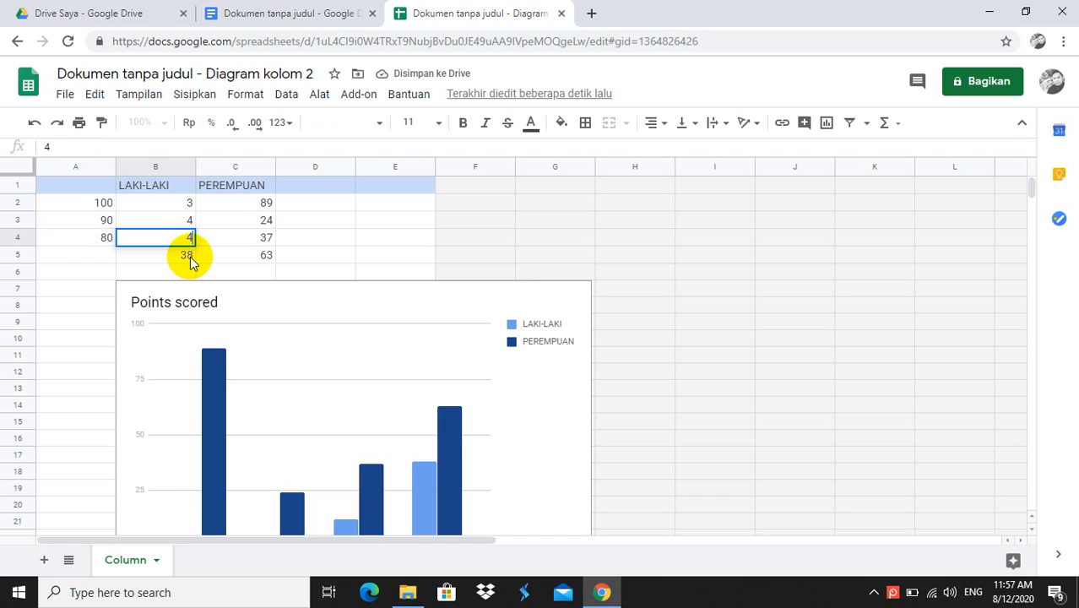
{"action": "left_click", "coordinate": [190, 257]}
{"action": "key", "text": "BackSpace"}
{"action": "key", "text": "BackSpace"}
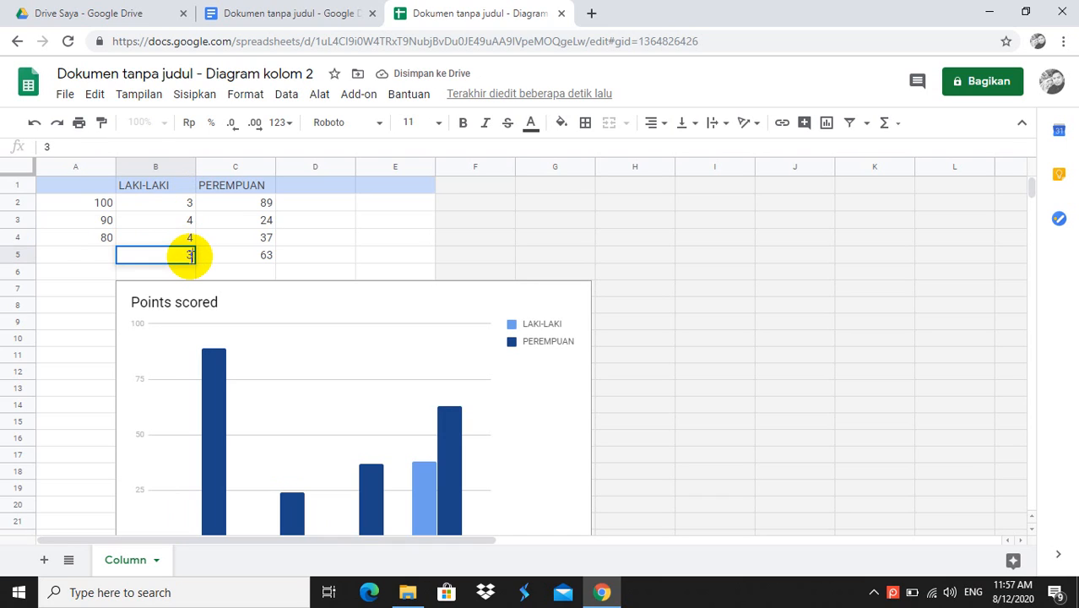
Step: Set the PEREMPUAN values to 5, 7 and 3 for the scores 100, 90 and 80
{"action": "left_click", "coordinate": [267, 204]}
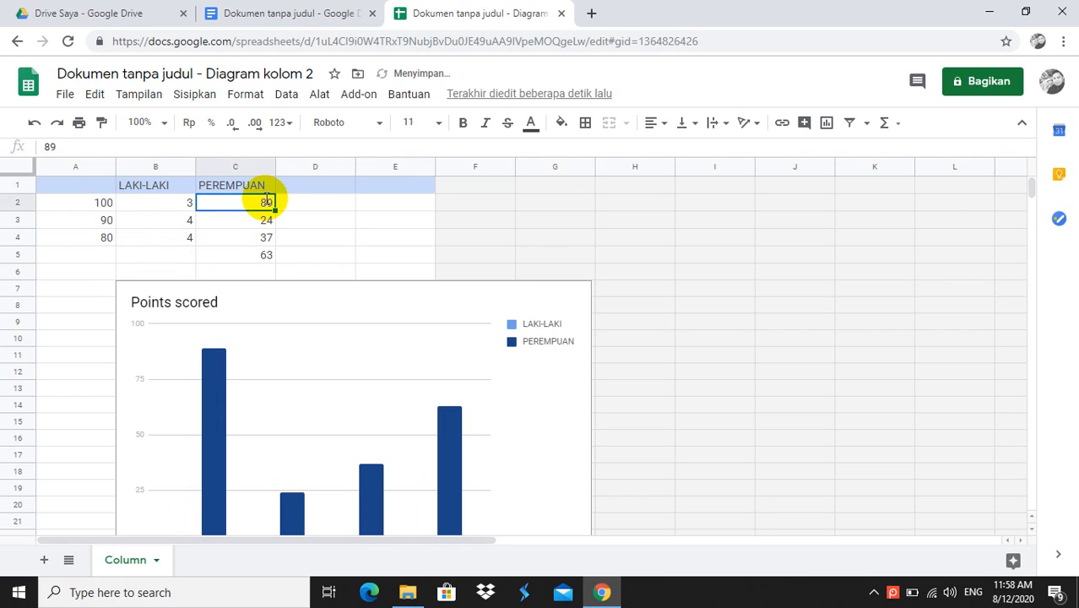
{"action": "double_click", "coordinate": [267, 199]}
{"action": "key", "text": "BackSpace"}
{"action": "key", "text": "BackSpace"}
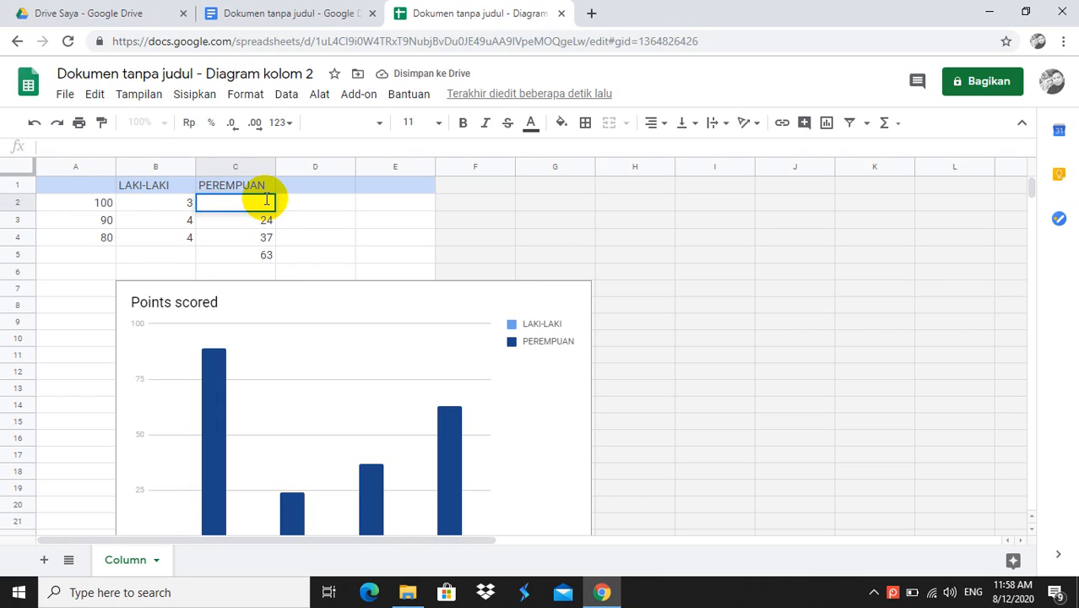
{"action": "type", "text": "5"}
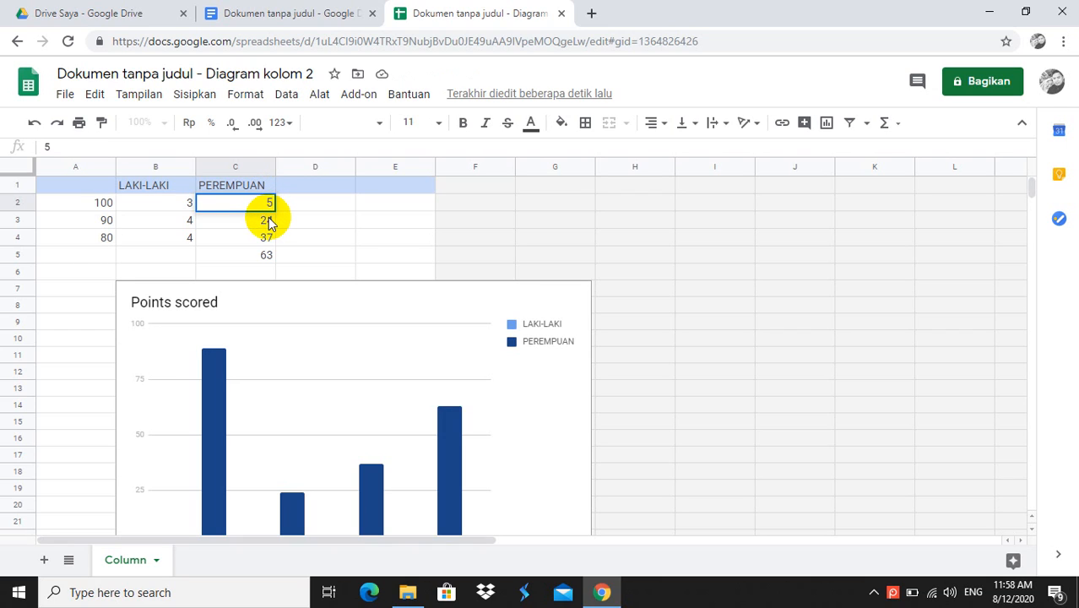
{"action": "double_click", "coordinate": [269, 221]}
{"action": "key", "text": "BackSpace"}
{"action": "key", "text": "BackSpace"}
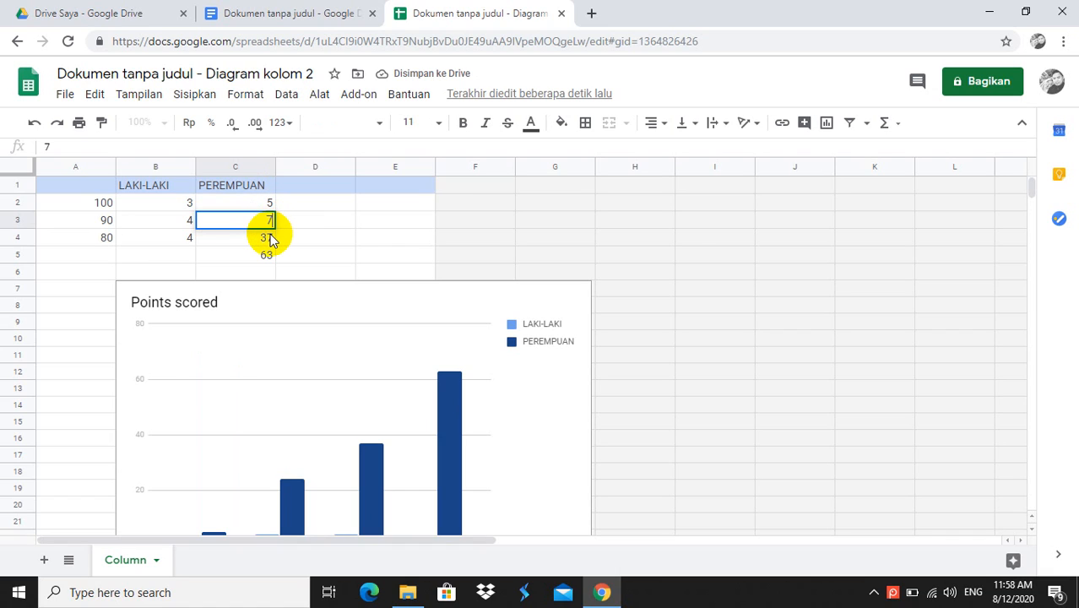
{"action": "double_click", "coordinate": [270, 238]}
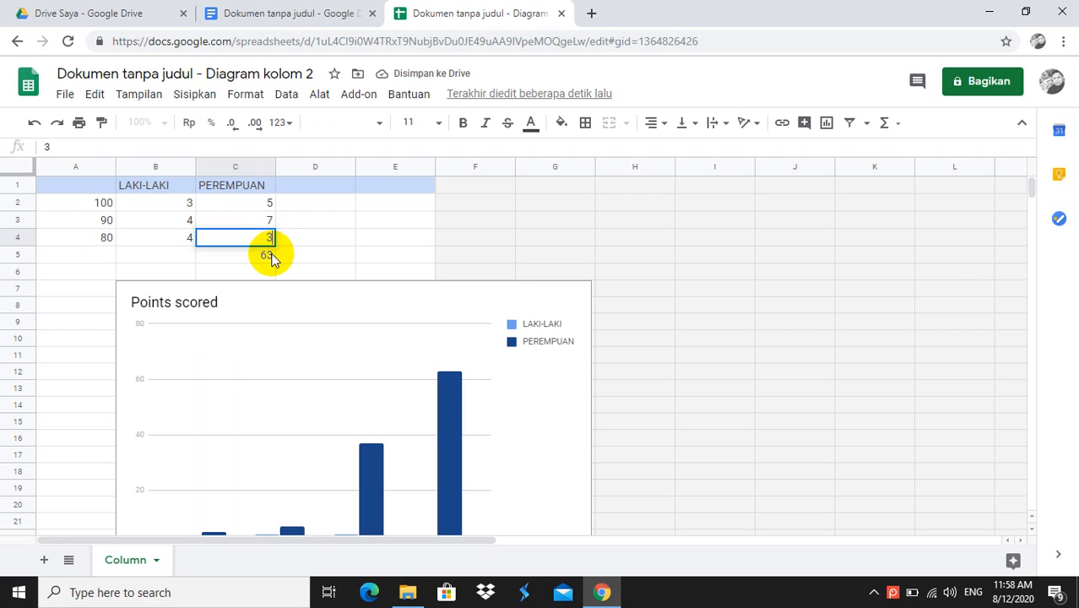
{"action": "key", "text": "Return"}
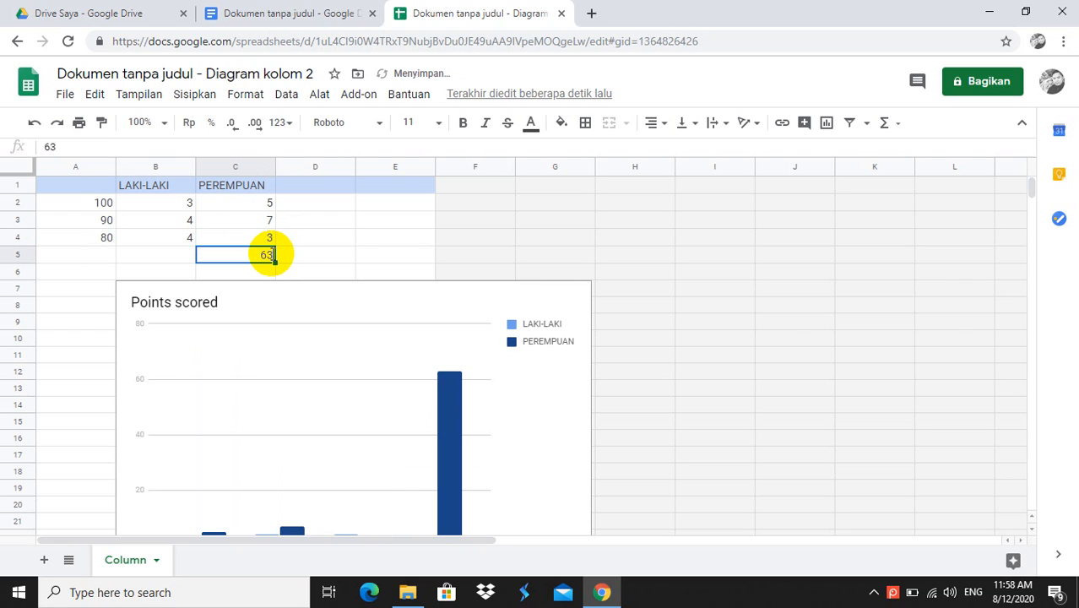
Step: Clear the leftover value from cell C5 of the PEREMPUAN column
{"action": "double_click", "coordinate": [271, 254]}
{"action": "key", "text": "BackSpace"}
{"action": "key", "text": "BackSpace"}
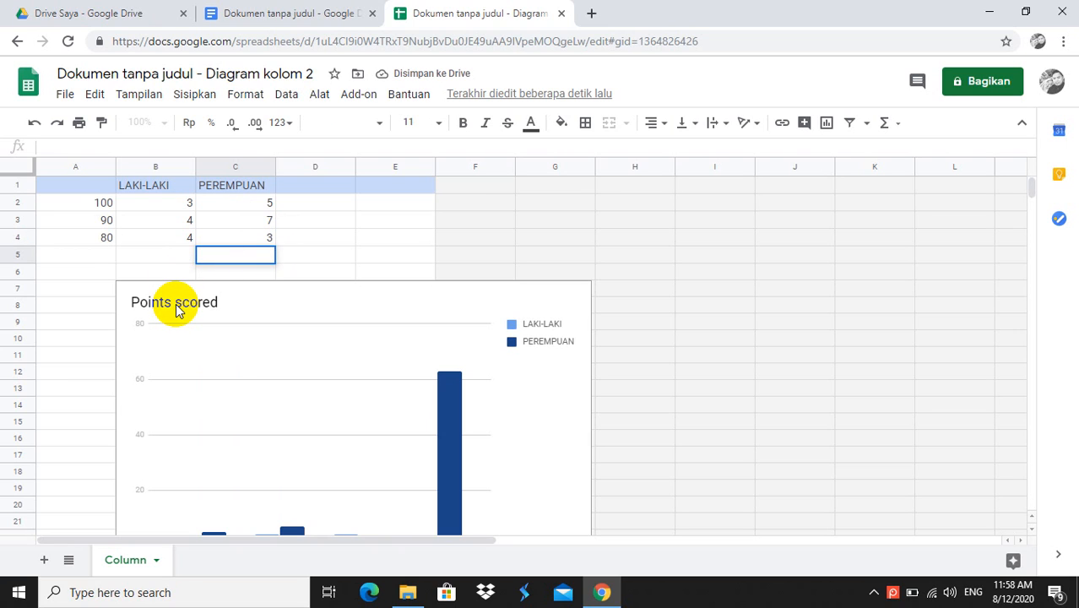
{"action": "left_click", "coordinate": [176, 310]}
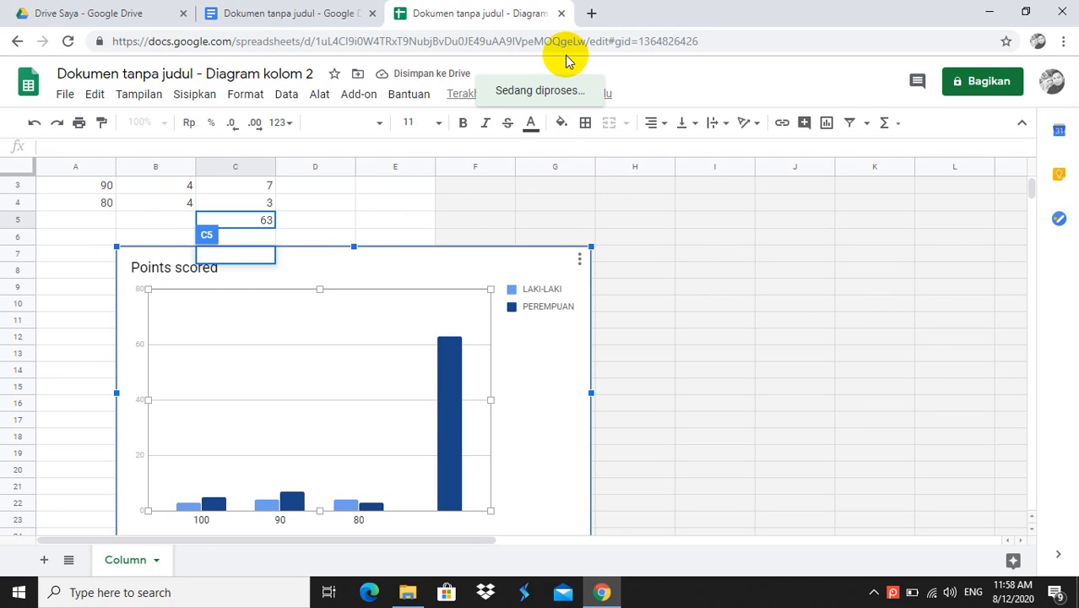
{"action": "left_click", "coordinate": [438, 217]}
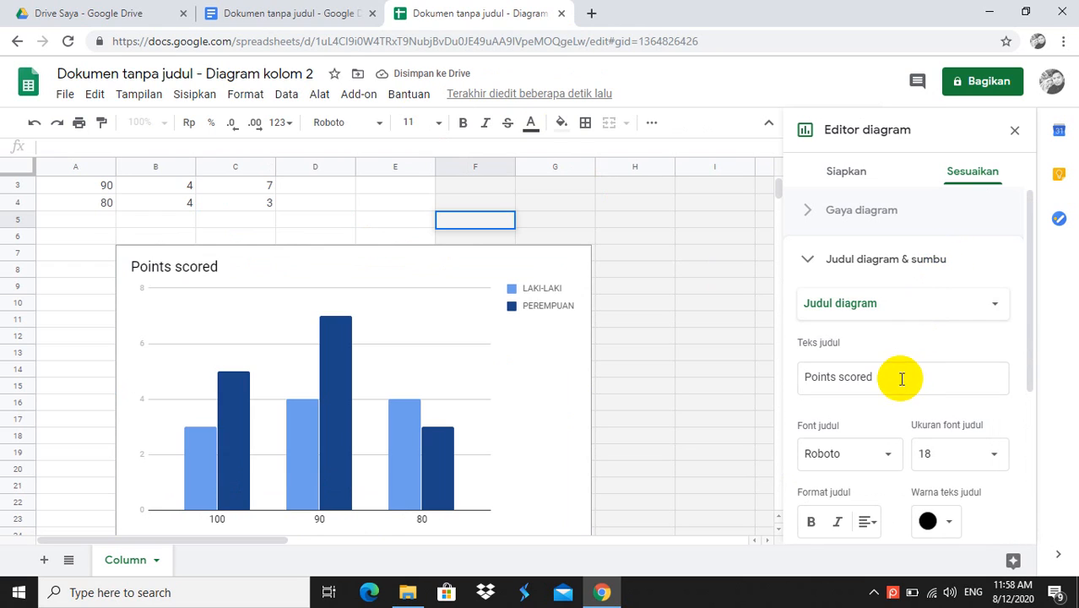
Step: Replace the column chart's title with "NILAI SISWA KELAS 1 B MIN 1 LABUHANBATU UTARA" and leave the chart editor
{"action": "left_click", "coordinate": [888, 382]}
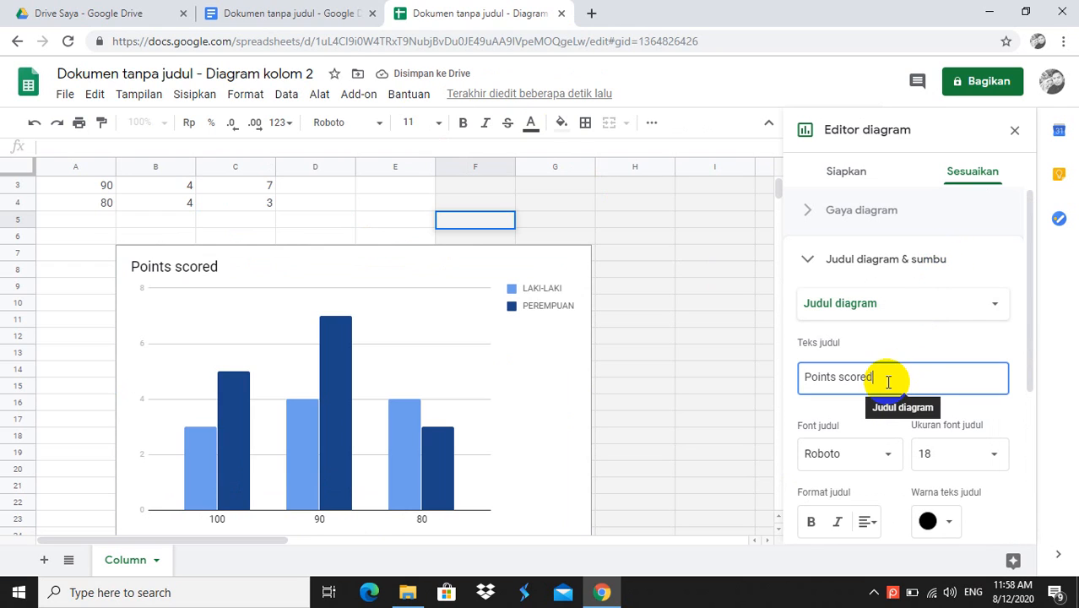
{"action": "key", "text": "BackSpace"}
{"action": "key", "text": "BackSpace"}
{"action": "key", "text": "BackSpace"}
{"action": "key", "text": "BackSpace"}
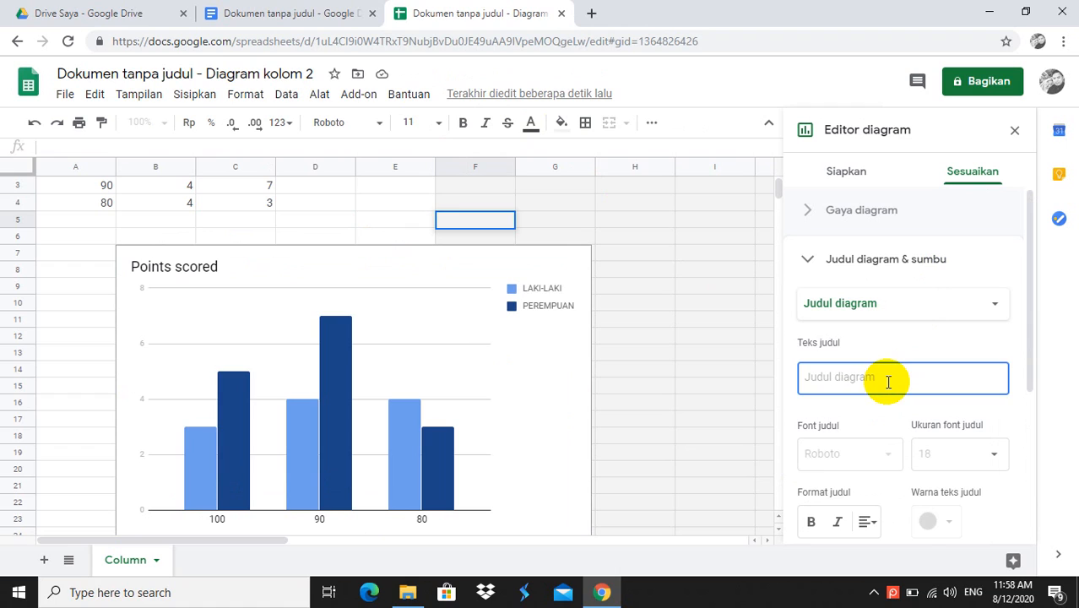
{"action": "type", "text": "NILAI "}
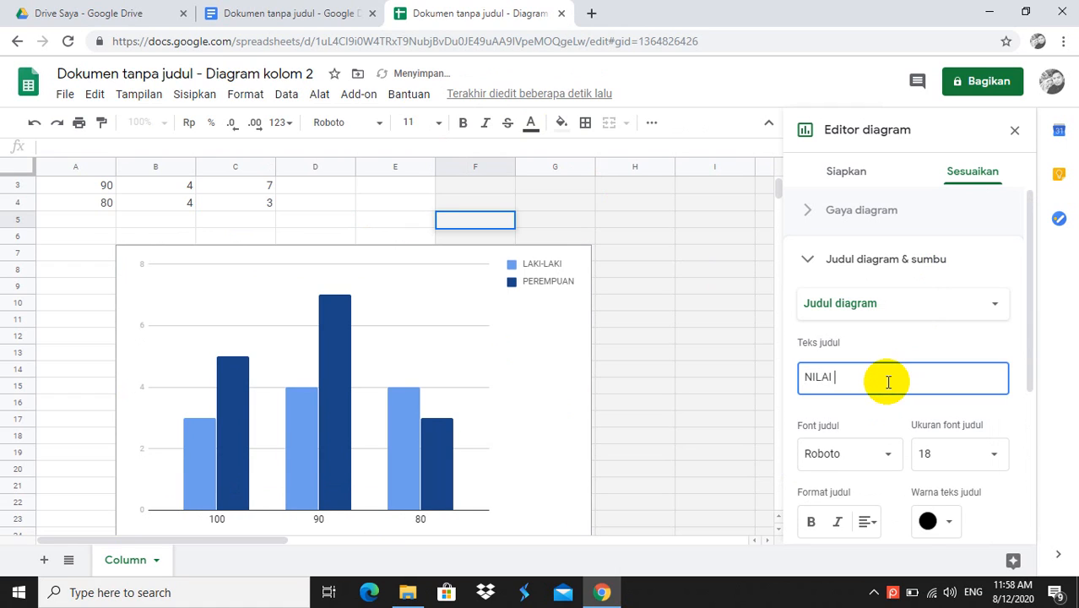
{"action": "type", "text": "SISWA KEAS"}
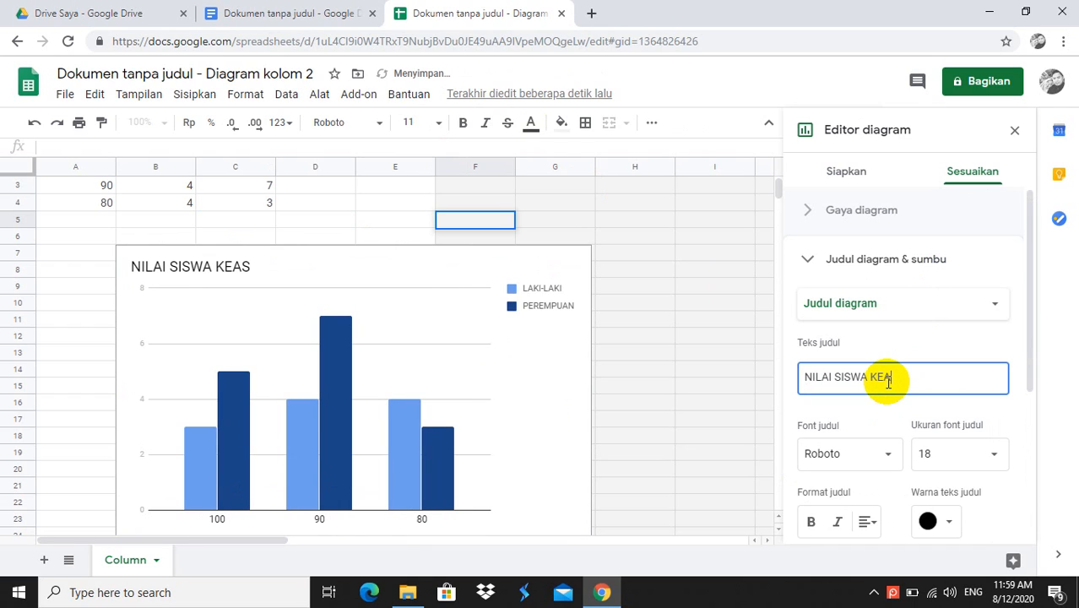
{"action": "key", "text": "BackSpace"}
{"action": "type", "text": "LAS 1"}
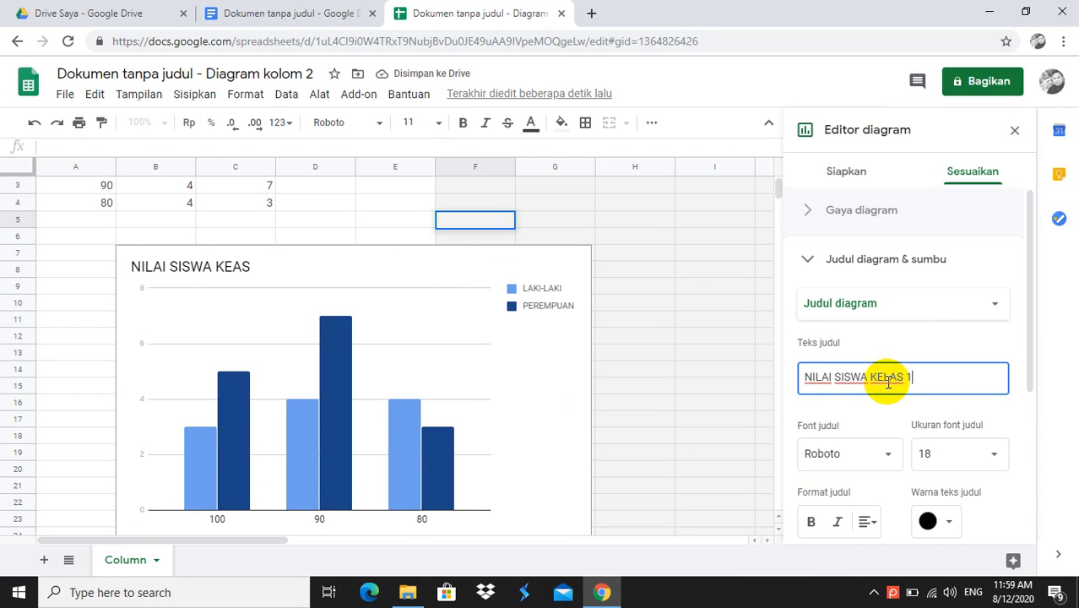
{"action": "type", "text": " B MIN "}
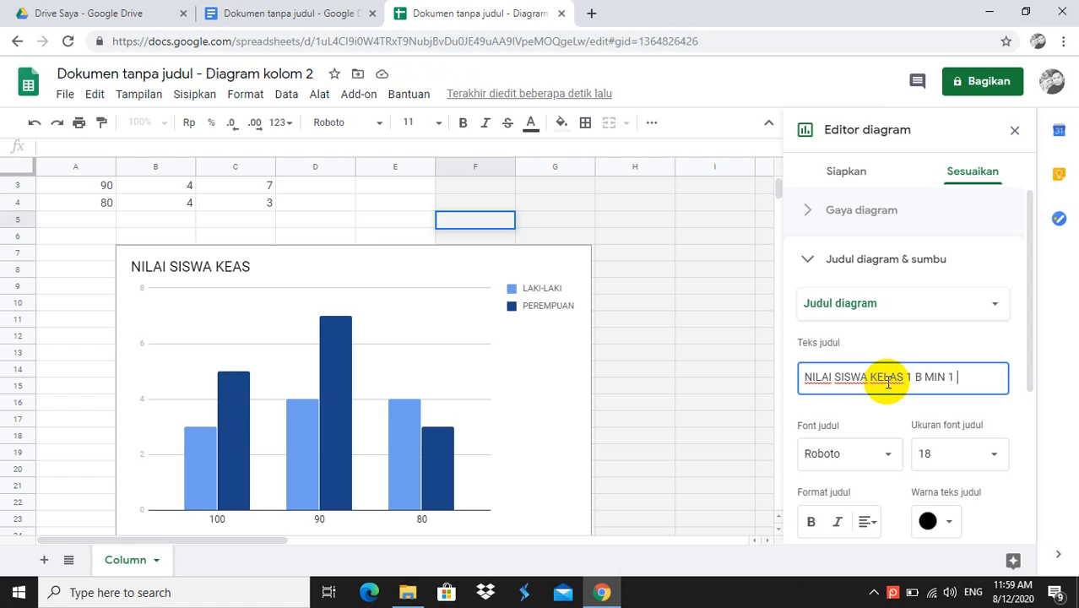
{"action": "type", "text": "1 LABUHANBA"}
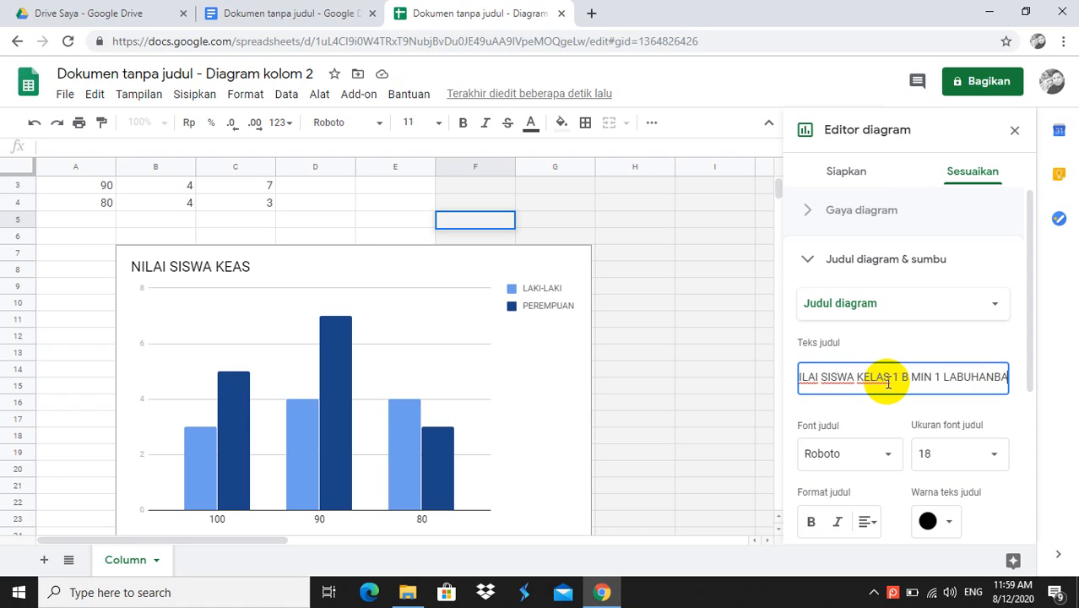
{"action": "type", "text": "TU UTARA"}
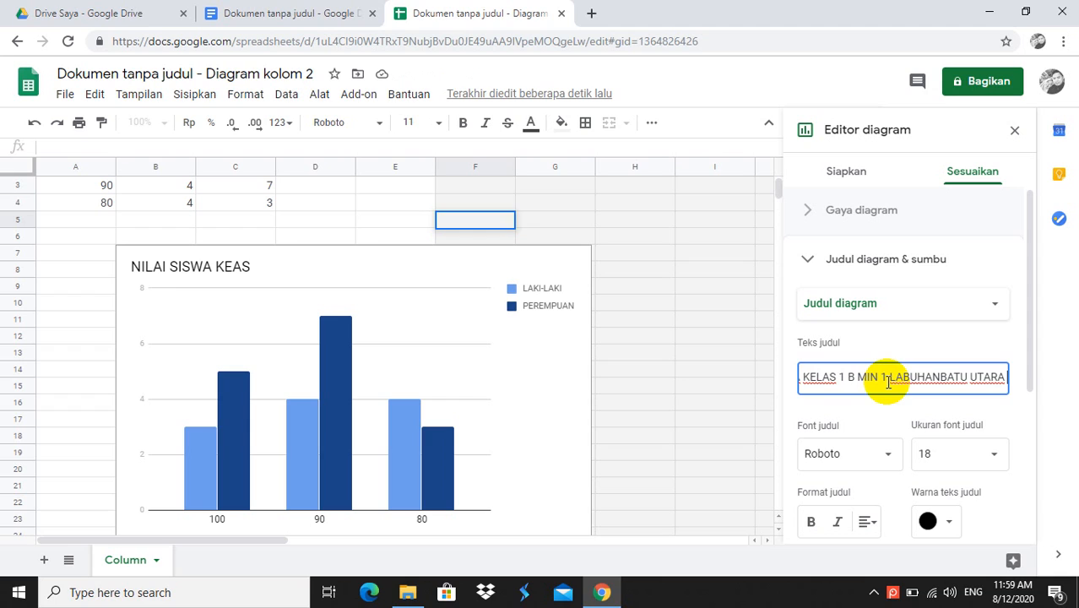
{"action": "left_click", "coordinate": [732, 321]}
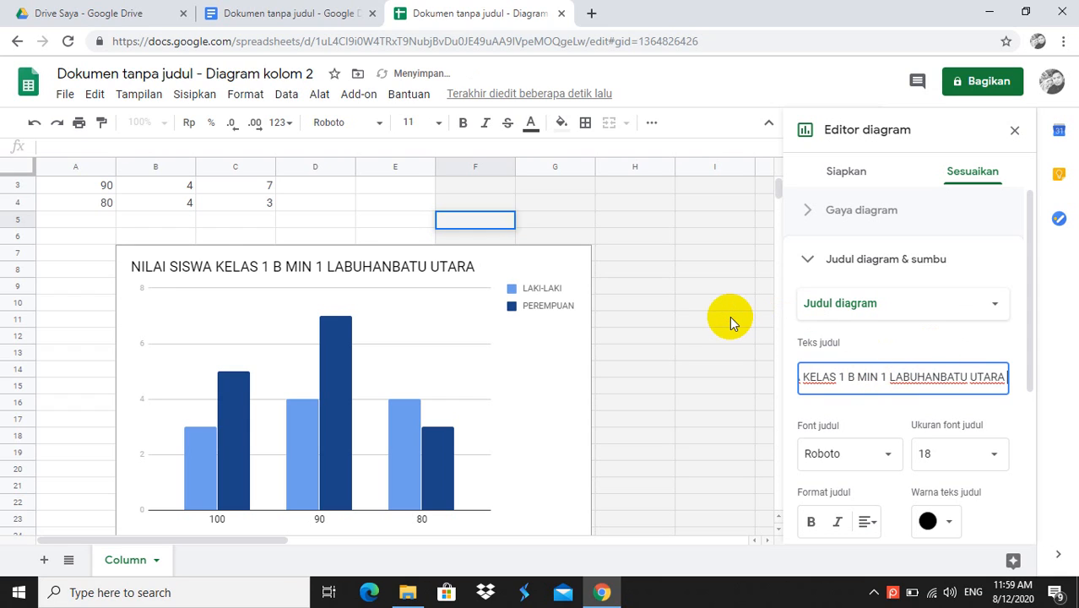
{"action": "left_click", "coordinate": [731, 317]}
{"action": "double_click", "coordinate": [732, 318]}
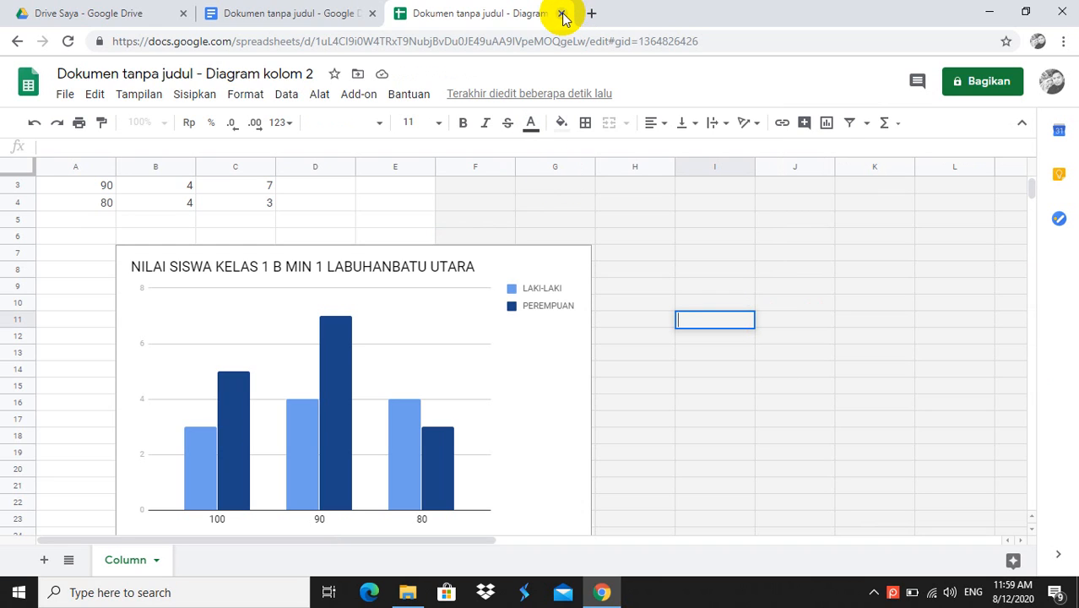
Step: Close the chart's source spreadsheet and update the linked column chart in the document
{"action": "left_click", "coordinate": [562, 14]}
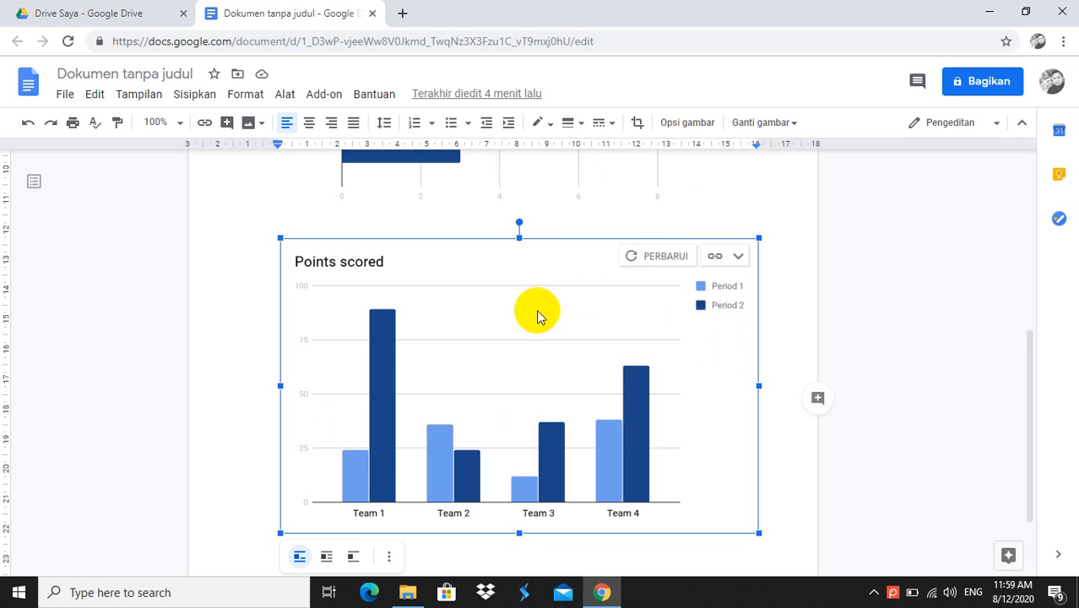
{"action": "left_click", "coordinate": [663, 256]}
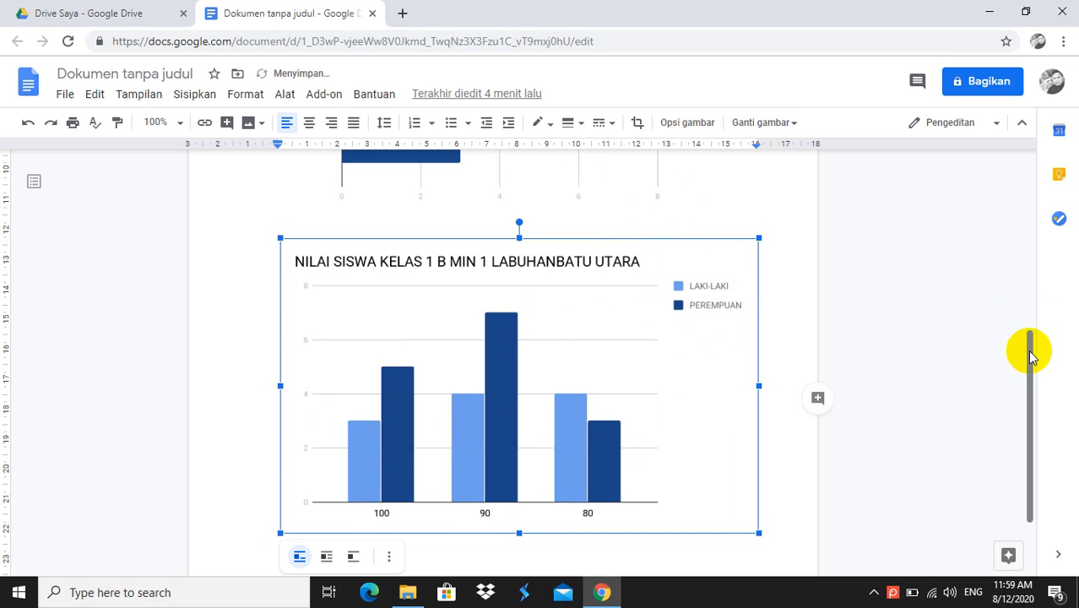
Step: Insert a line chart (Garis) with the default sample data after the column chart
{"action": "mouse_move", "coordinate": [1029, 351]}
{"action": "left_mouse_down"}
{"action": "mouse_move", "coordinate": [1030, 429]}
{"action": "mouse_move", "coordinate": [1021, 346]}
{"action": "left_mouse_up"}
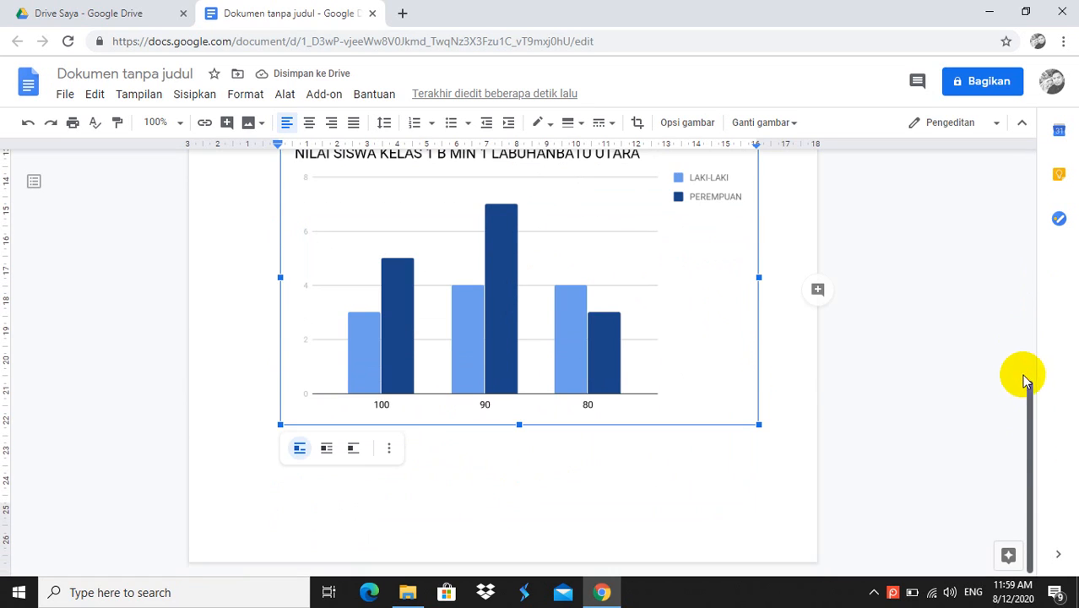
{"action": "scroll", "coordinate": [1024, 378], "scroll_direction": "up", "scroll_amount": 2}
{"action": "left_click_drag", "start_coordinate": [1032, 437], "coordinate": [1035, 575]}
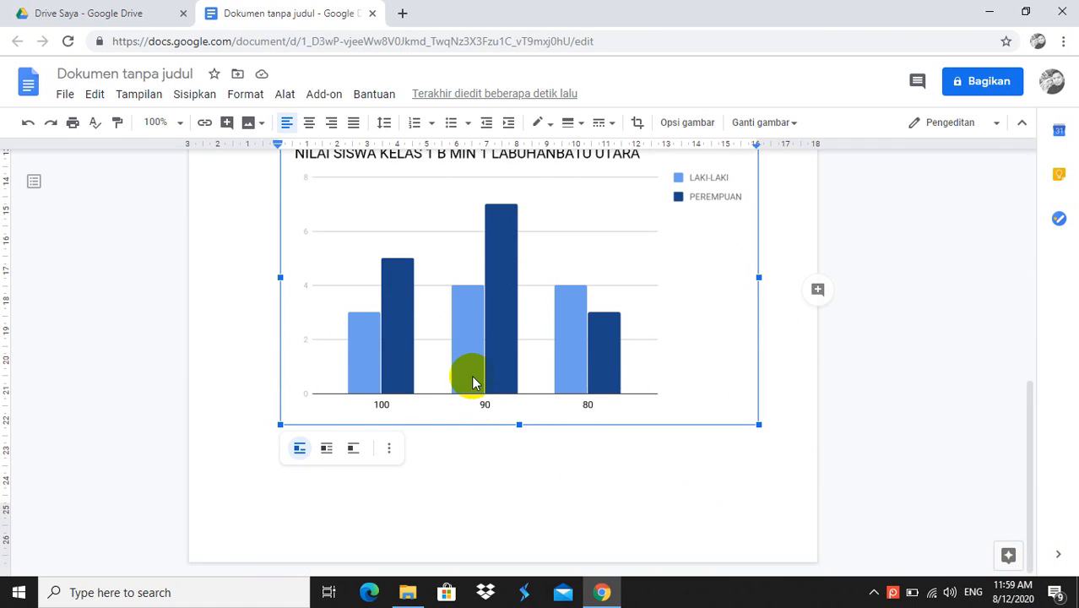
{"action": "left_click", "coordinate": [194, 95]}
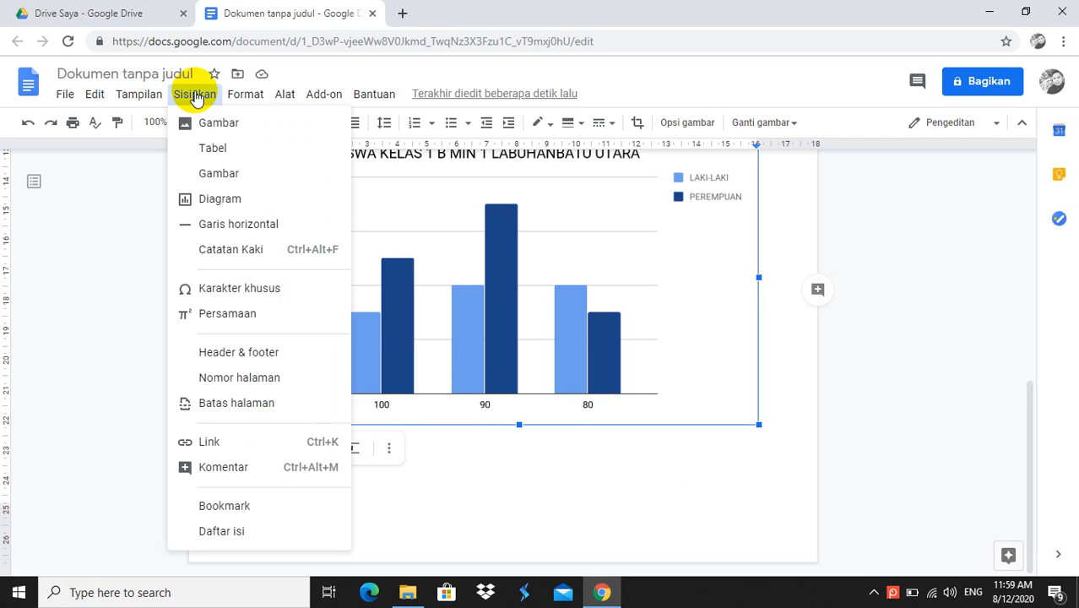
{"action": "mouse_move", "coordinate": [234, 200]}
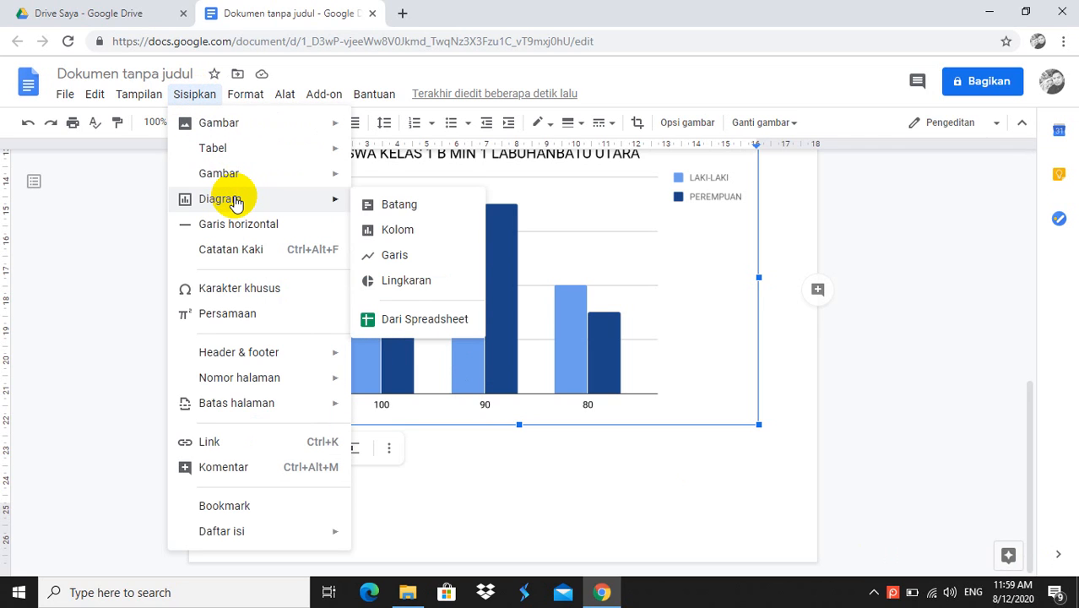
{"action": "left_click", "coordinate": [393, 260]}
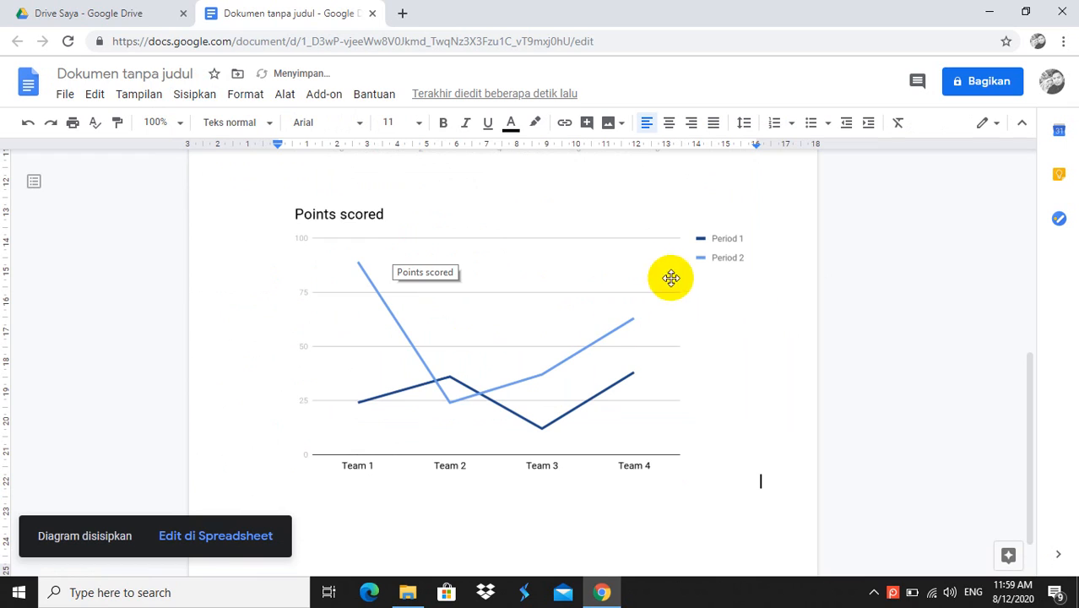
Step: Insert a pie chart (Lingkaran) with the default sample data after the line chart, and return to the document's beginning
{"action": "left_click", "coordinate": [194, 94]}
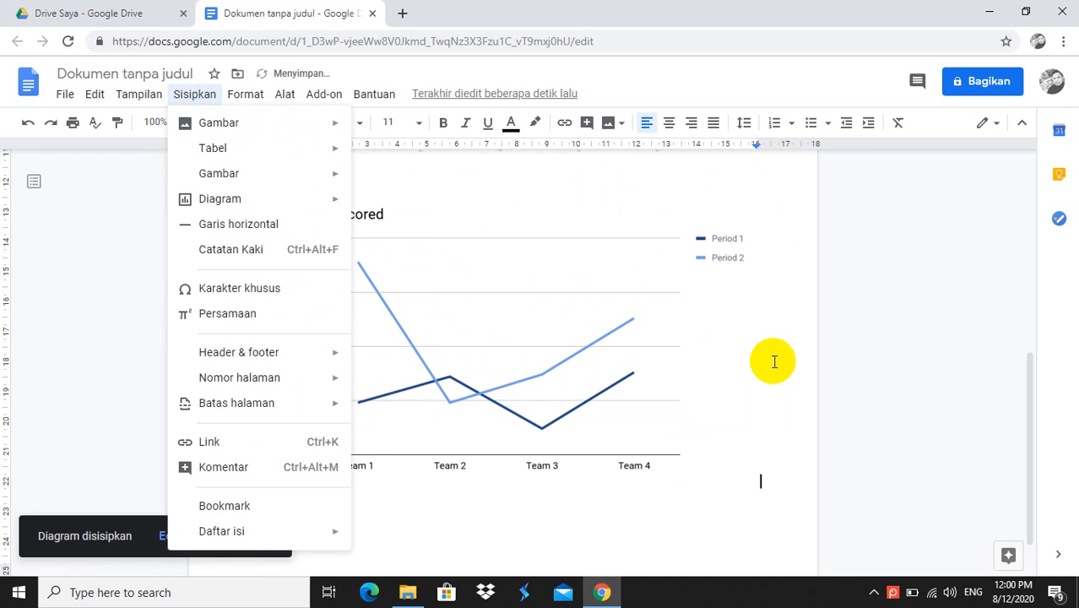
{"action": "left_click", "coordinate": [389, 324]}
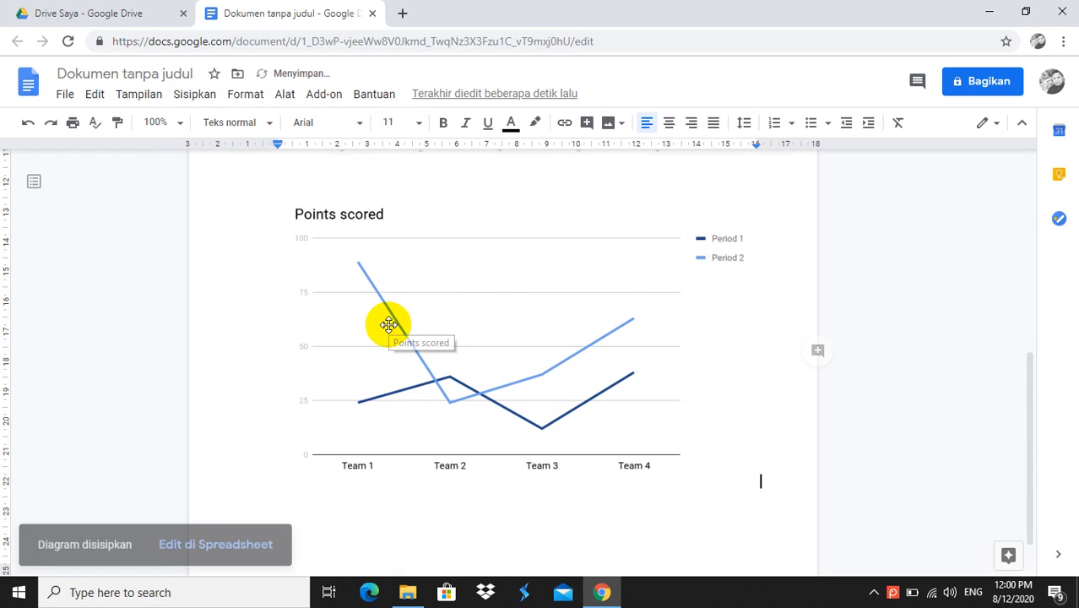
{"action": "left_click", "coordinate": [197, 98]}
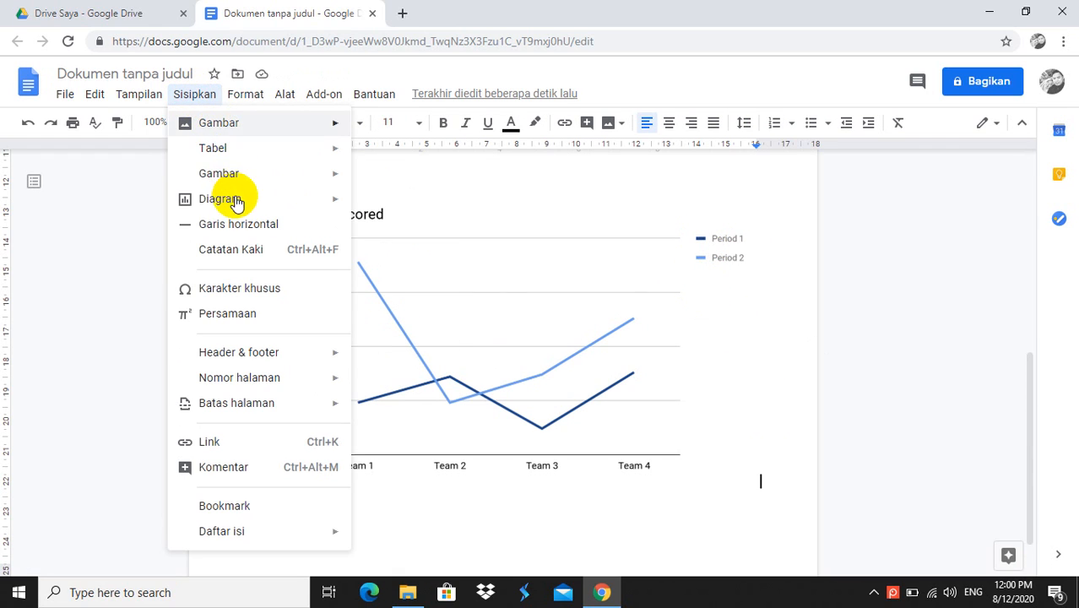
{"action": "mouse_move", "coordinate": [337, 205]}
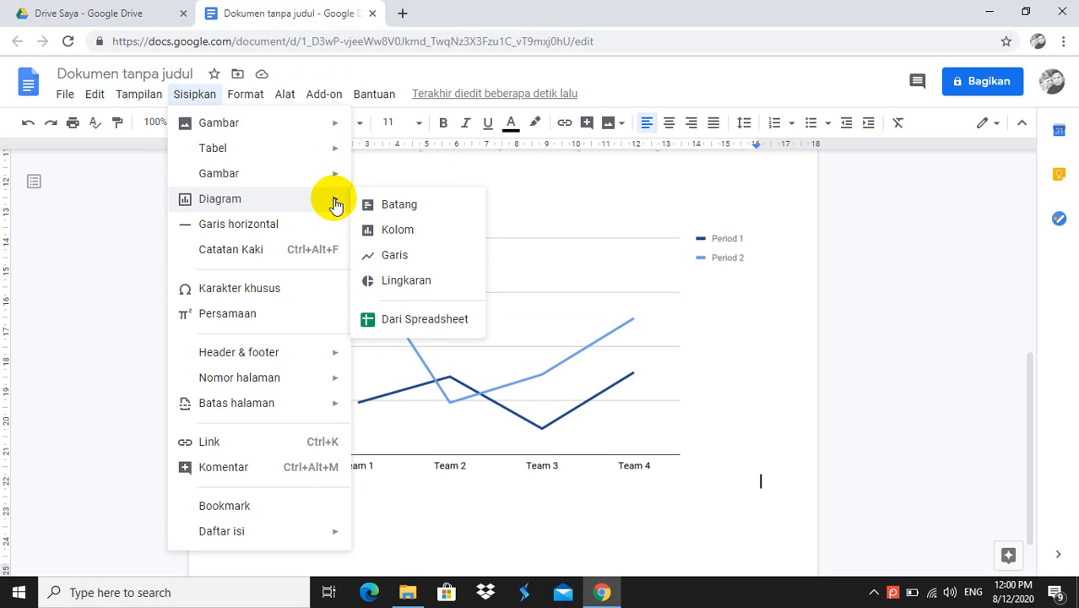
{"action": "left_click", "coordinate": [408, 280]}
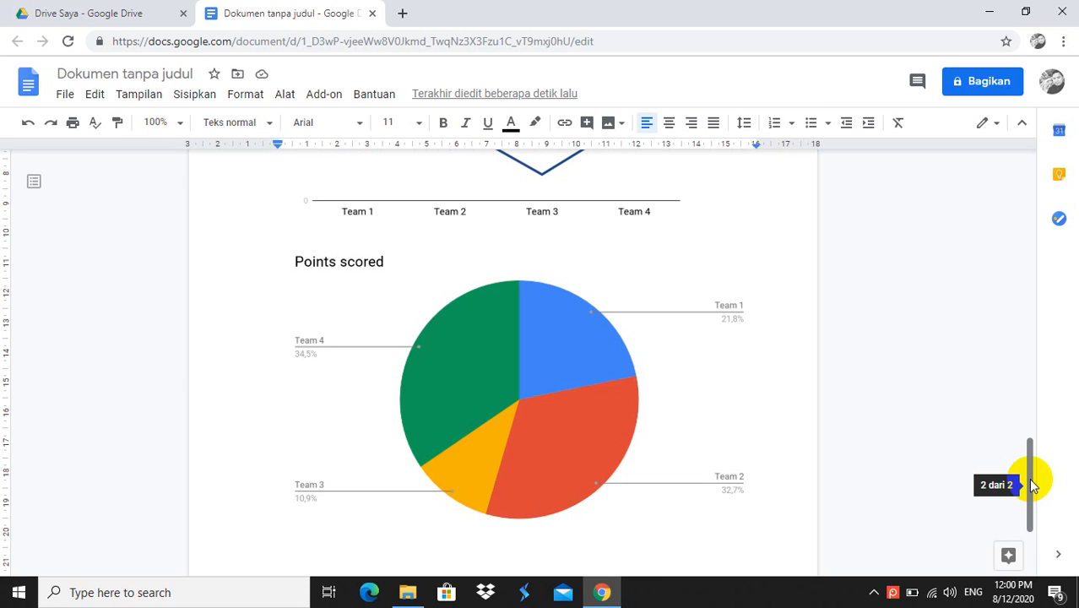
{"action": "left_click_drag", "start_coordinate": [1030, 480], "coordinate": [1029, 419]}
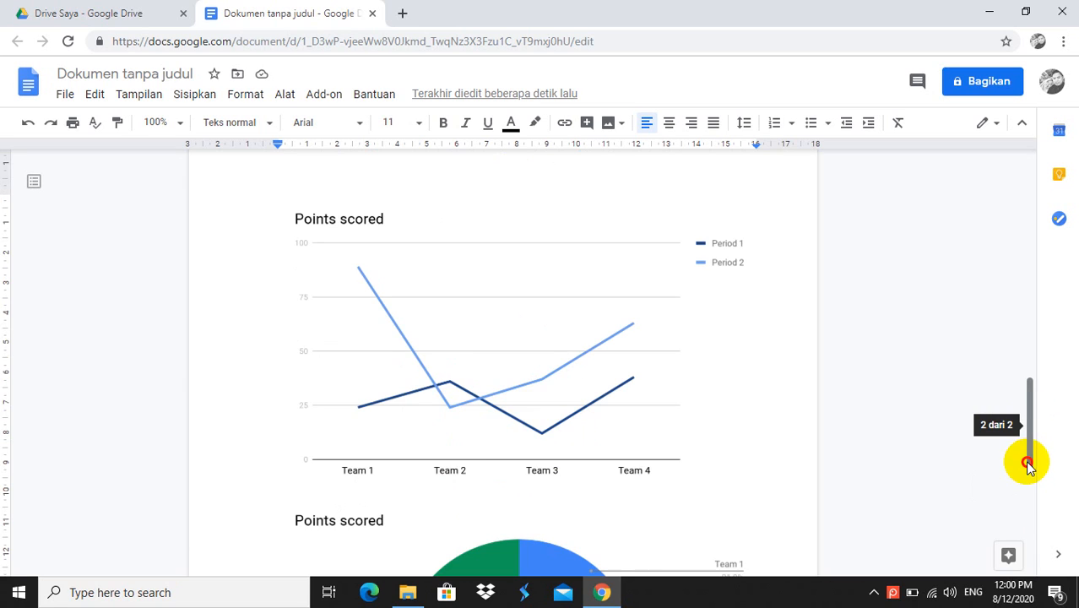
{"action": "left_click_drag", "start_coordinate": [1027, 463], "coordinate": [1026, 152]}
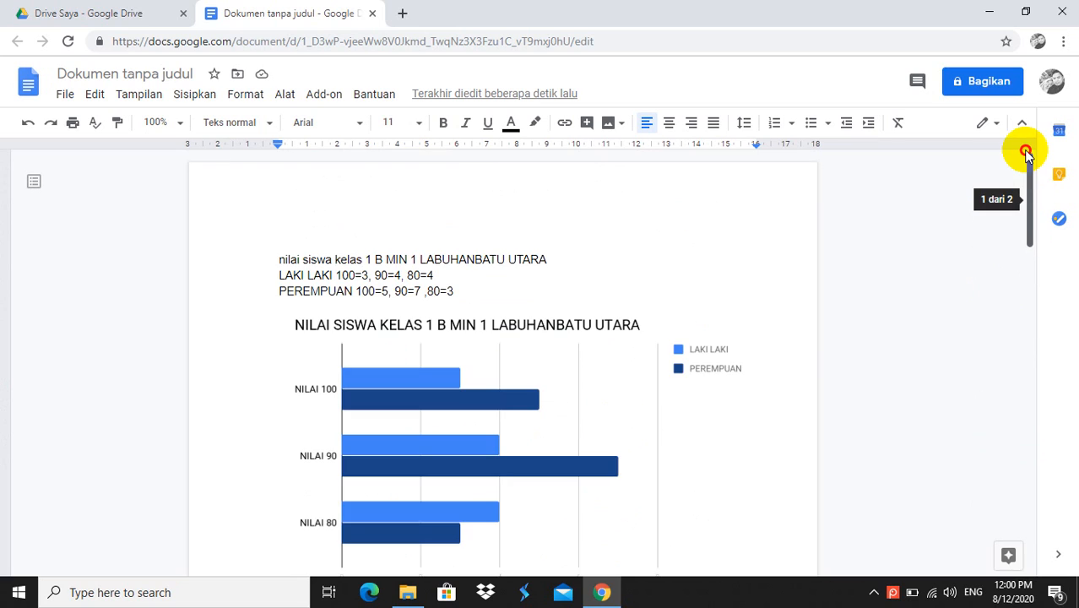